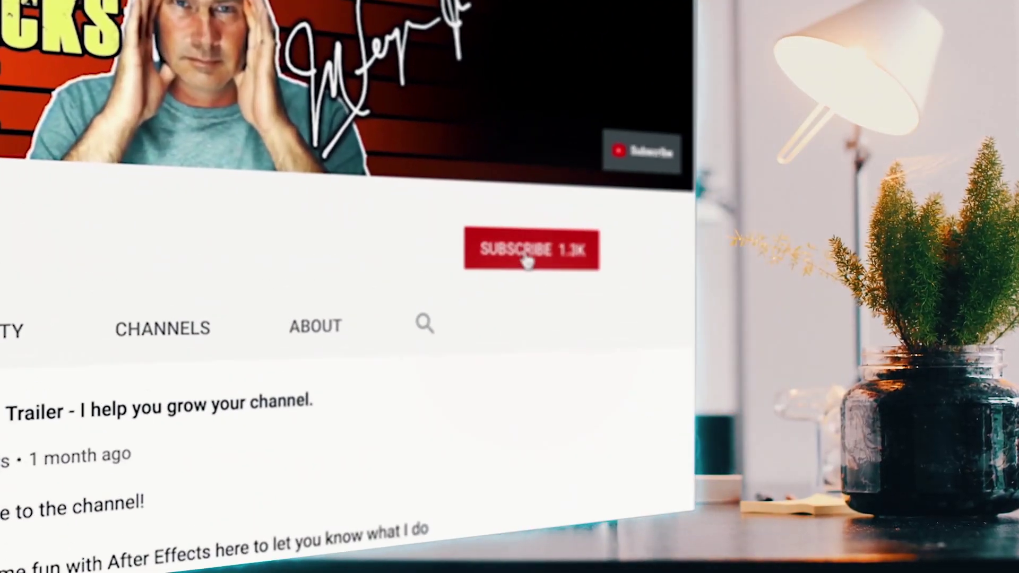
# Subscribe to the channel and set the bell to notify on every new upload
pyautogui.click(443, 331)
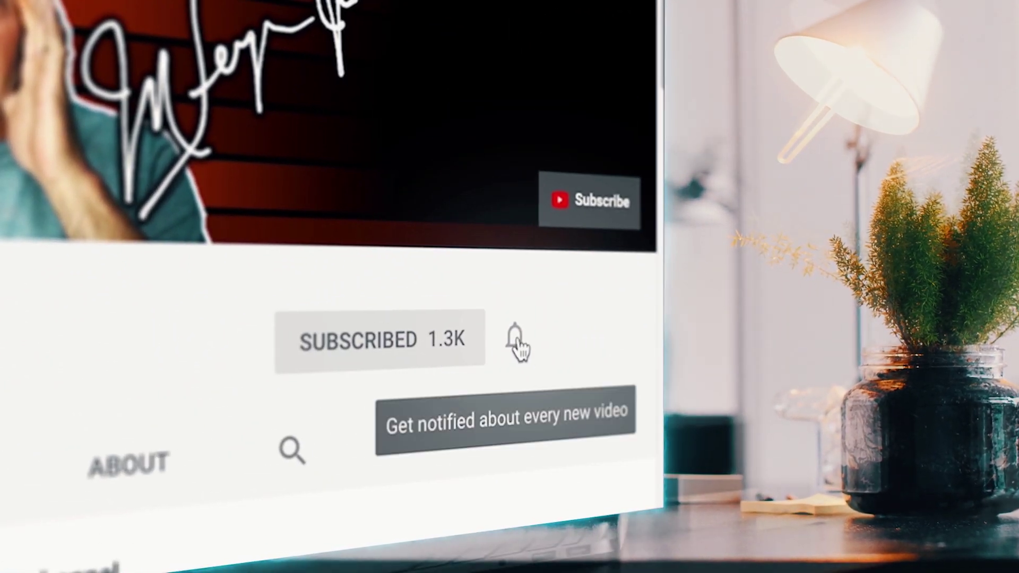
pyautogui.click(516, 342)
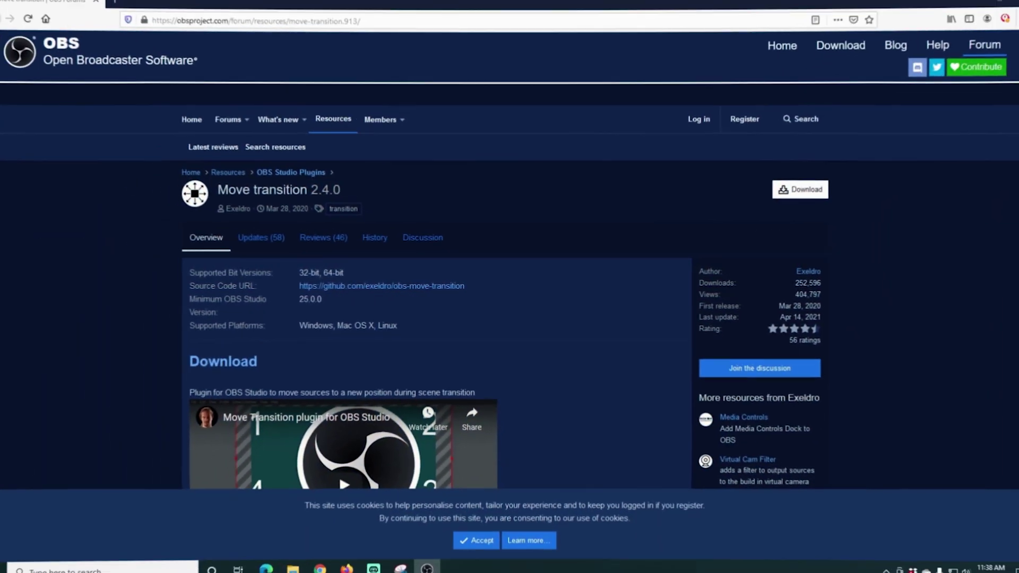
# Download move-transition-2.4.0-windows.zip from the Move transition 2.4.0 forum page
pyautogui.moveTo(395, 29); pyautogui.dragTo(326, 25)
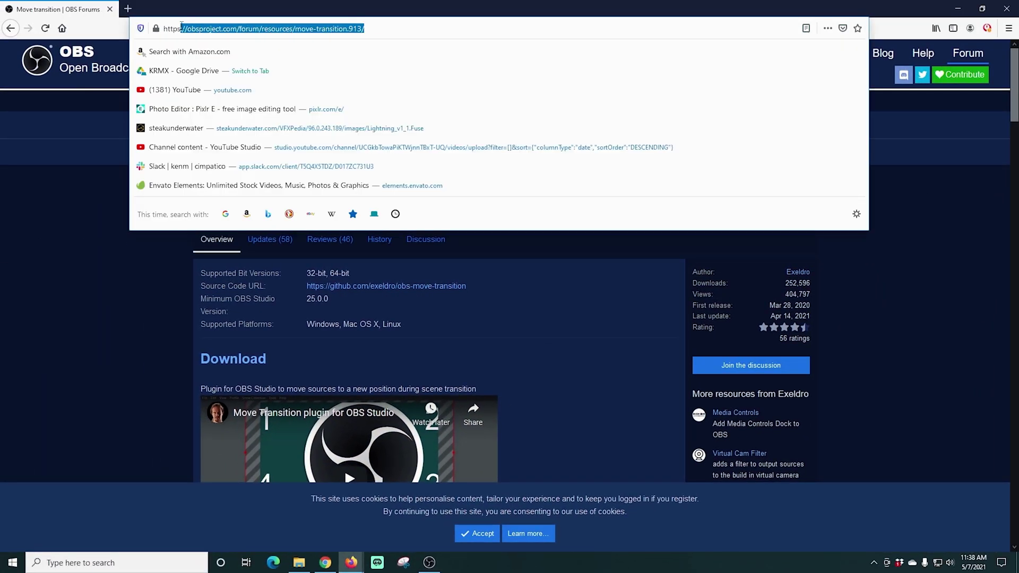
pyautogui.moveTo(181, 26); pyautogui.dragTo(164, 29)
pyautogui.click(101, 116)
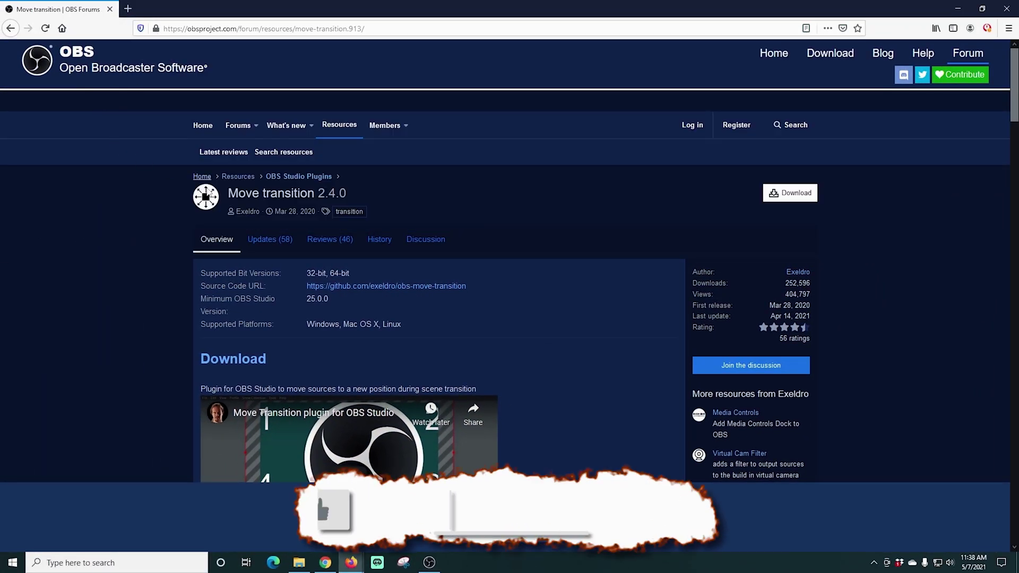
pyautogui.scroll(-10, 170, 259)
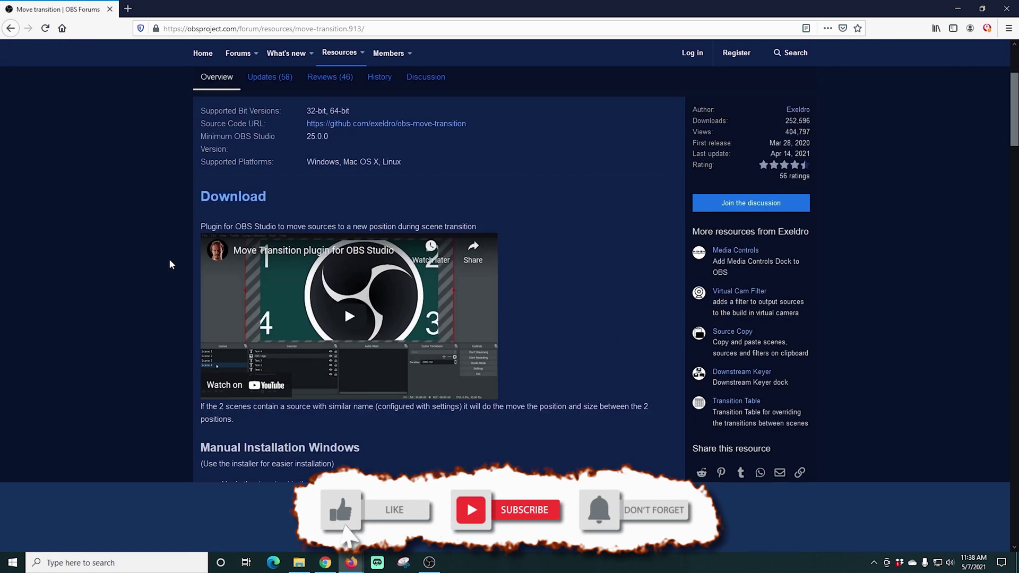
pyautogui.scroll(-4, 170, 260)
pyautogui.scroll(9, 171, 260)
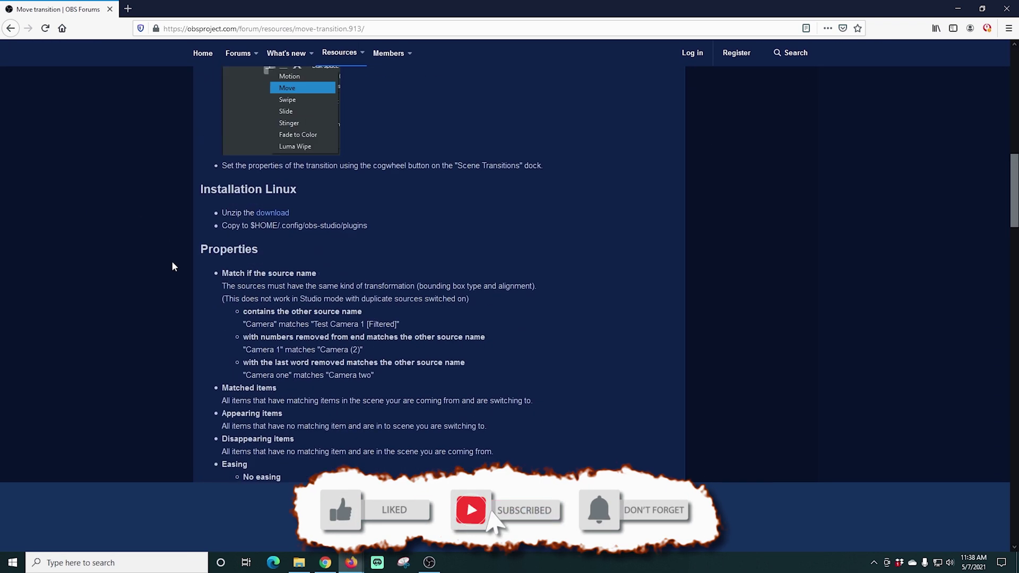
pyautogui.scroll(6, 173, 263)
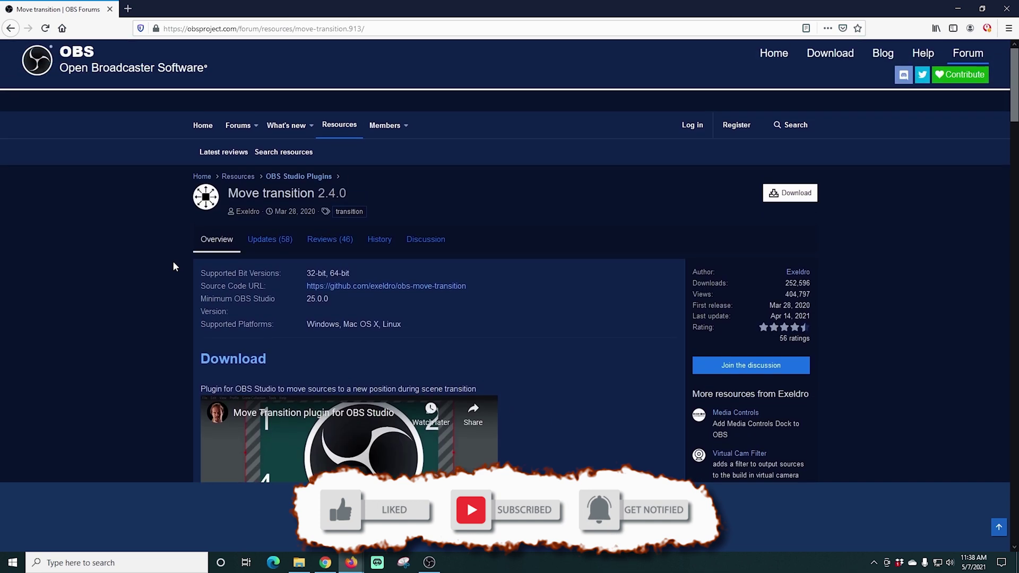
pyautogui.click(792, 196)
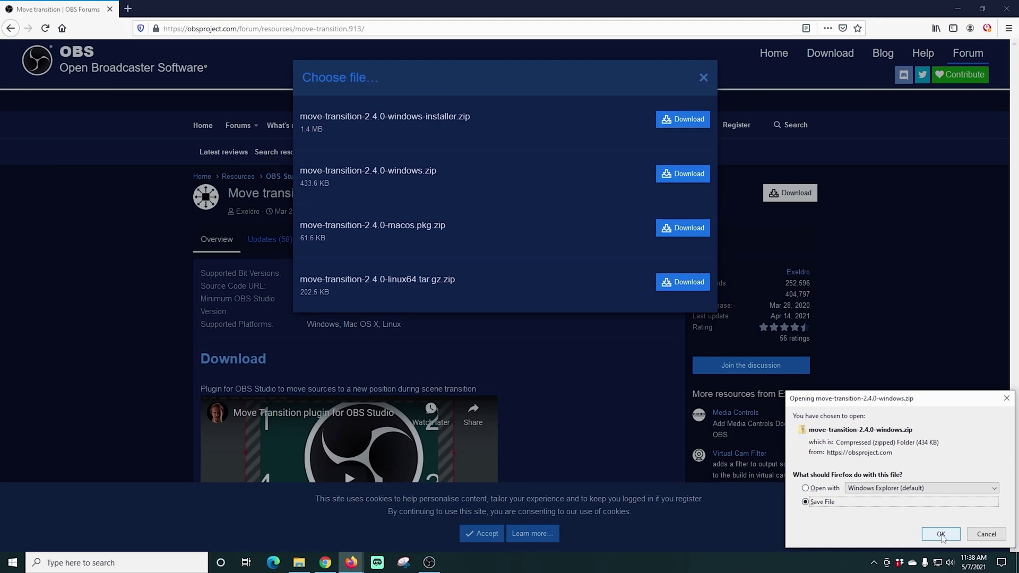
pyautogui.click(940, 538)
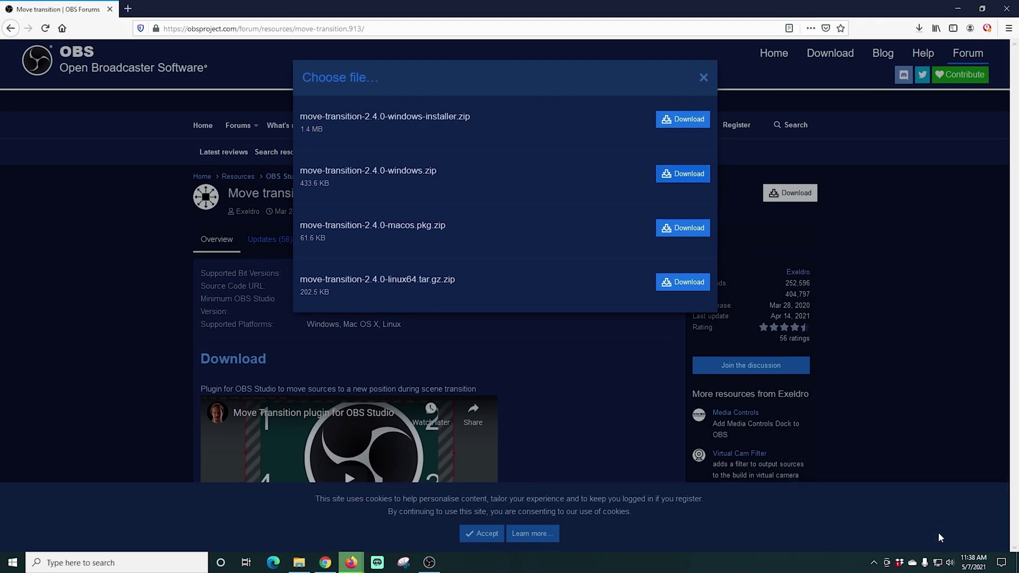
pyautogui.click(984, 451)
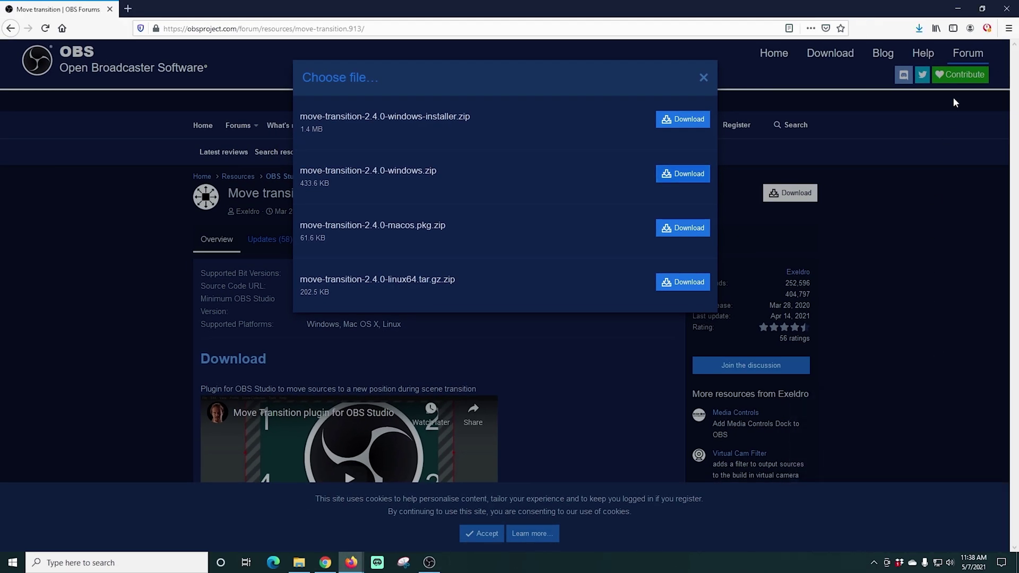
# Open the downloaded move-transition zip and copy its data and obs-plugins folders
pyautogui.click(955, 7)
pyautogui.click(957, 8)
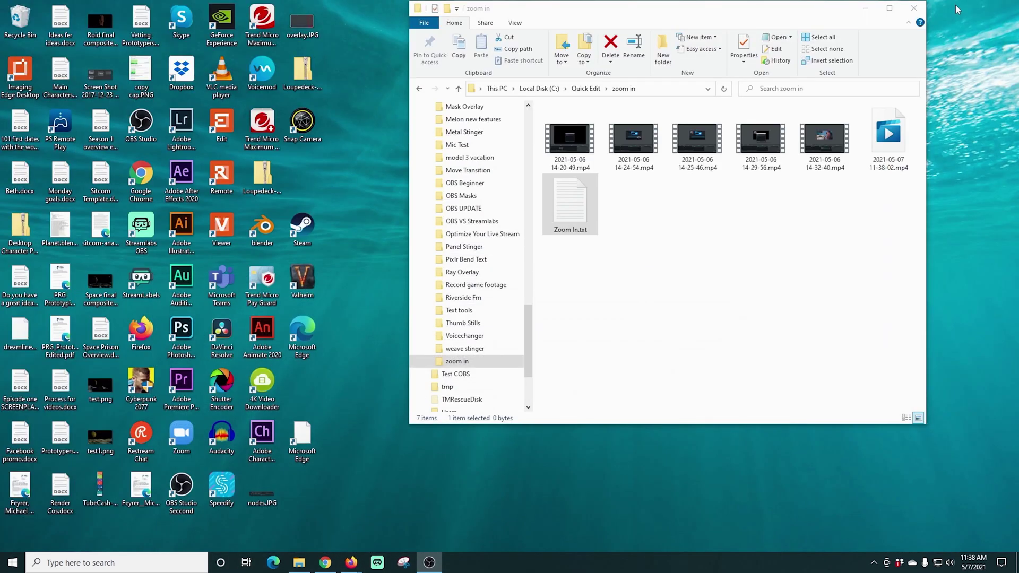
pyautogui.scroll(10, 518, 319)
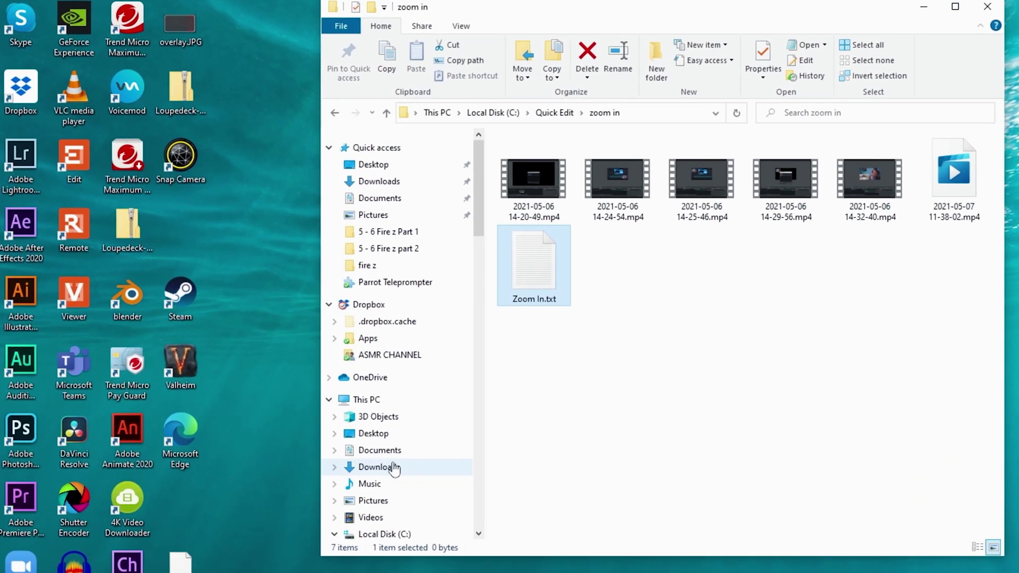
pyautogui.click(453, 357)
pyautogui.doubleClick(578, 177)
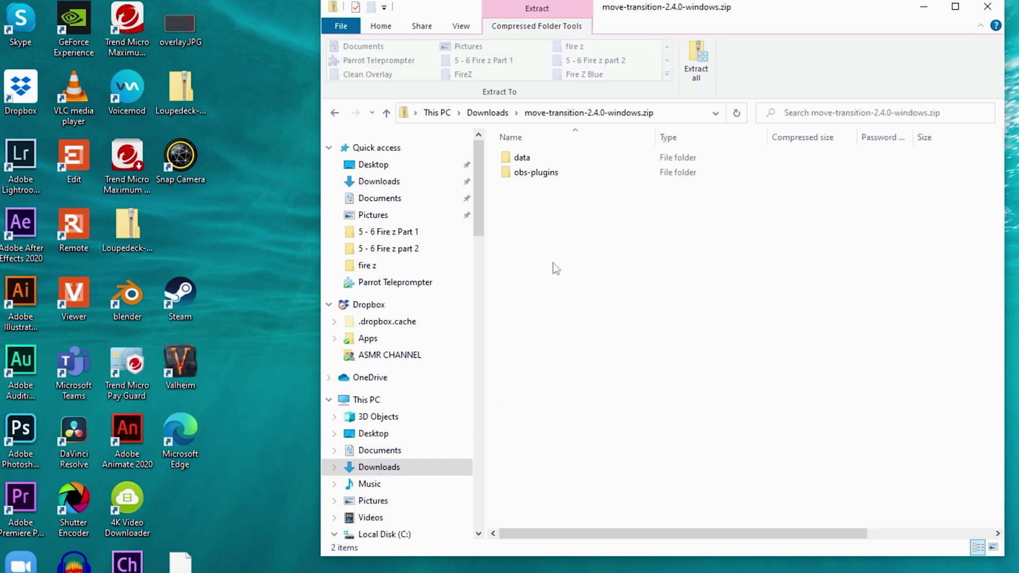
pyautogui.moveTo(600, 270); pyautogui.dragTo(493, 148)
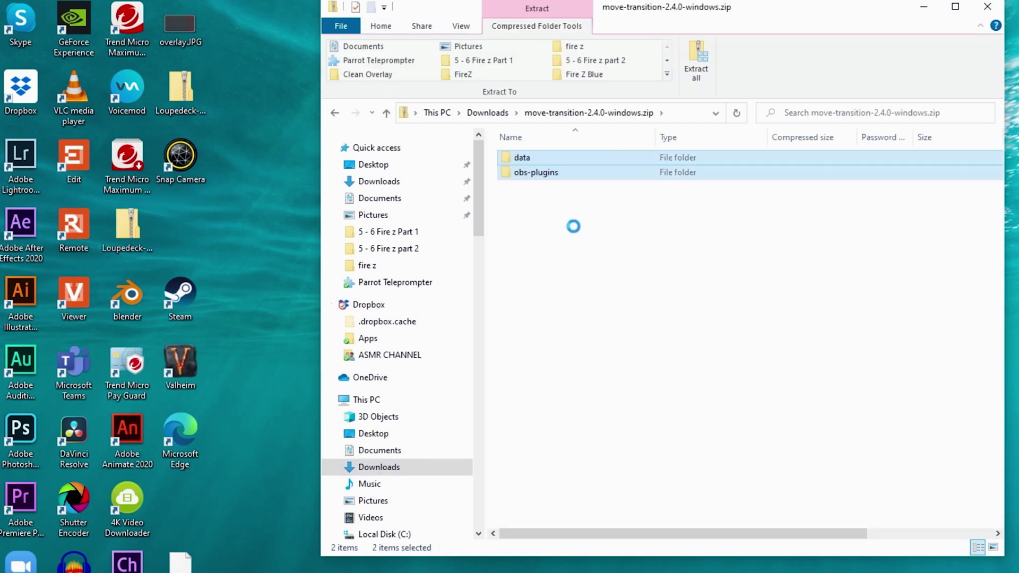
pyautogui.hotkey('ctrl', 'c')
pyautogui.rightClick(533, 176)
pyautogui.click(571, 231)
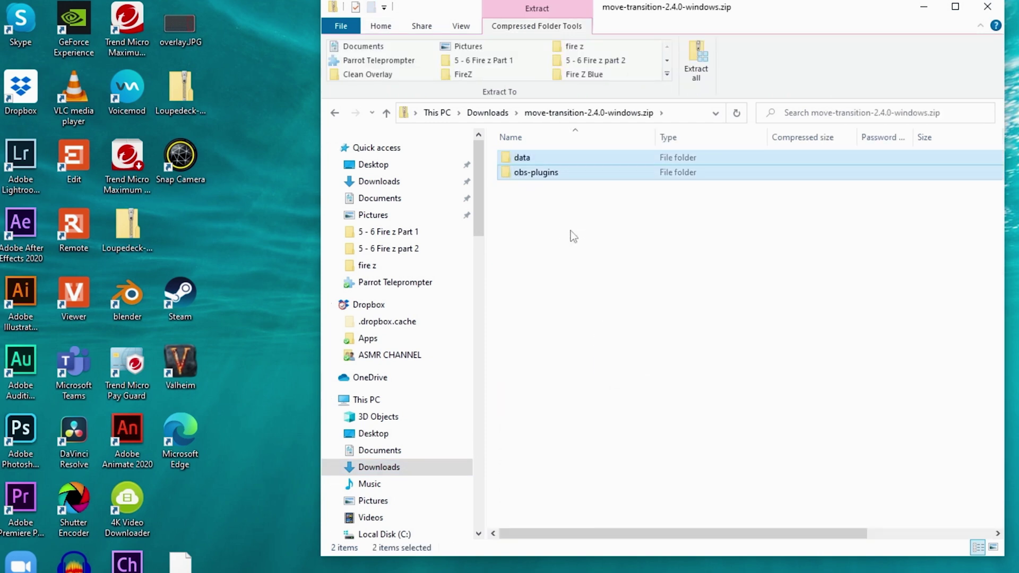
# Expand SSD OBS (E:) in the navigation pane down to the obs-studio folder
pyautogui.moveTo(478, 232); pyautogui.dragTo(486, 312)
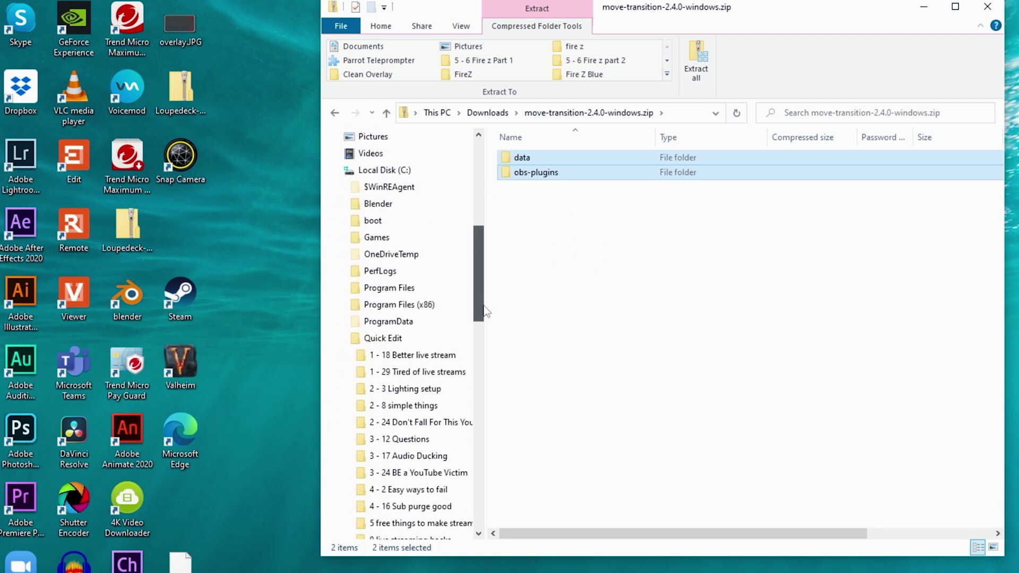
pyautogui.click(339, 339)
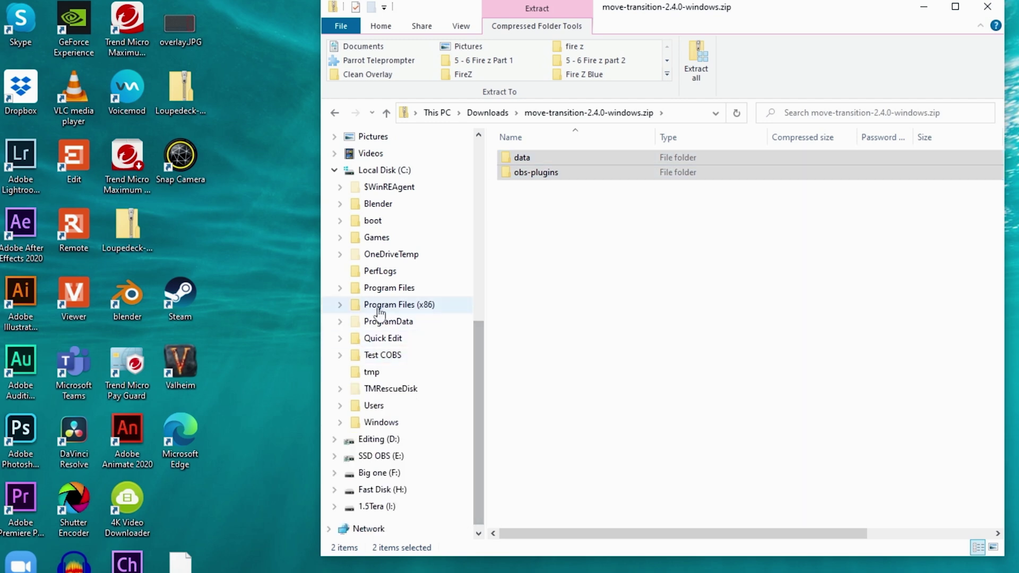
pyautogui.click(340, 287)
pyautogui.press('Left')
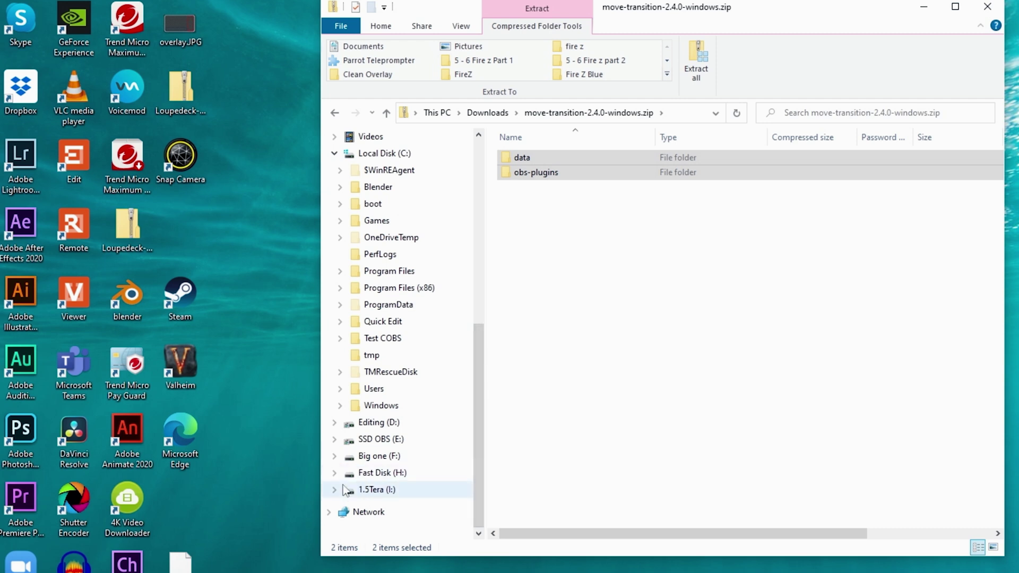
pyautogui.click(334, 439)
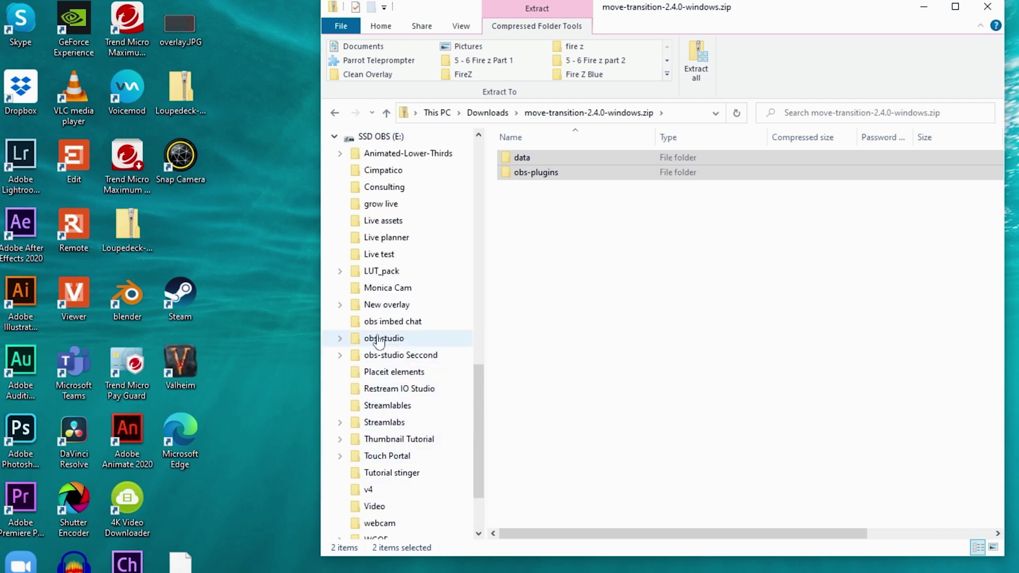
pyautogui.click(340, 338)
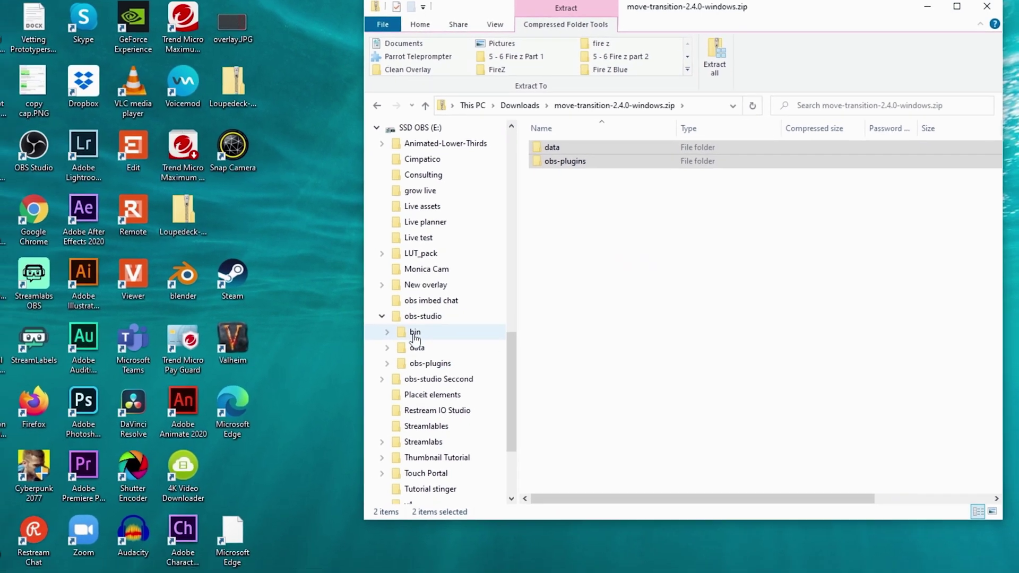
# Paste both folders into obs-studio, replacing existing files and skipping the in-use folder
pyautogui.click(382, 340)
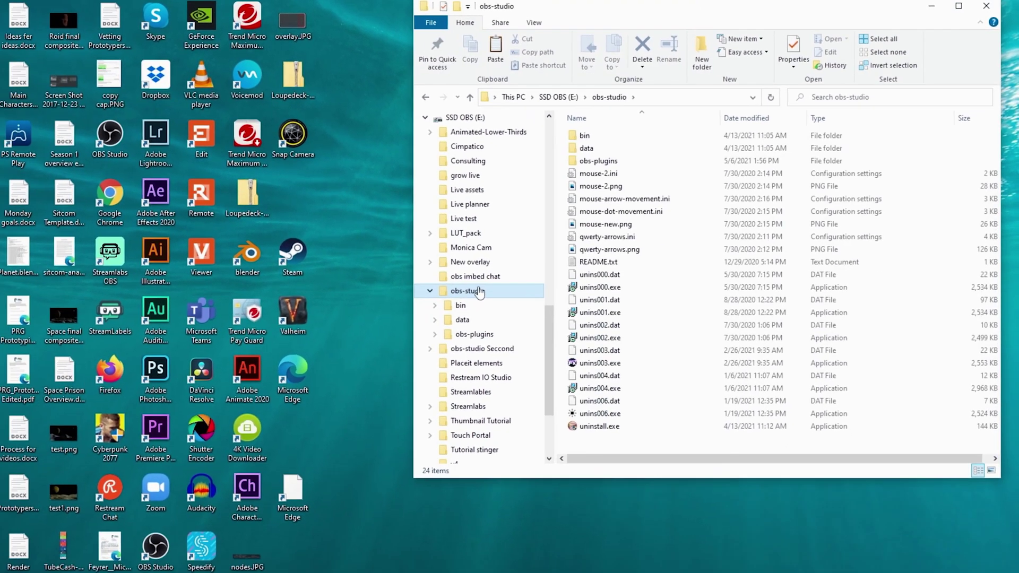
pyautogui.rightClick(479, 292)
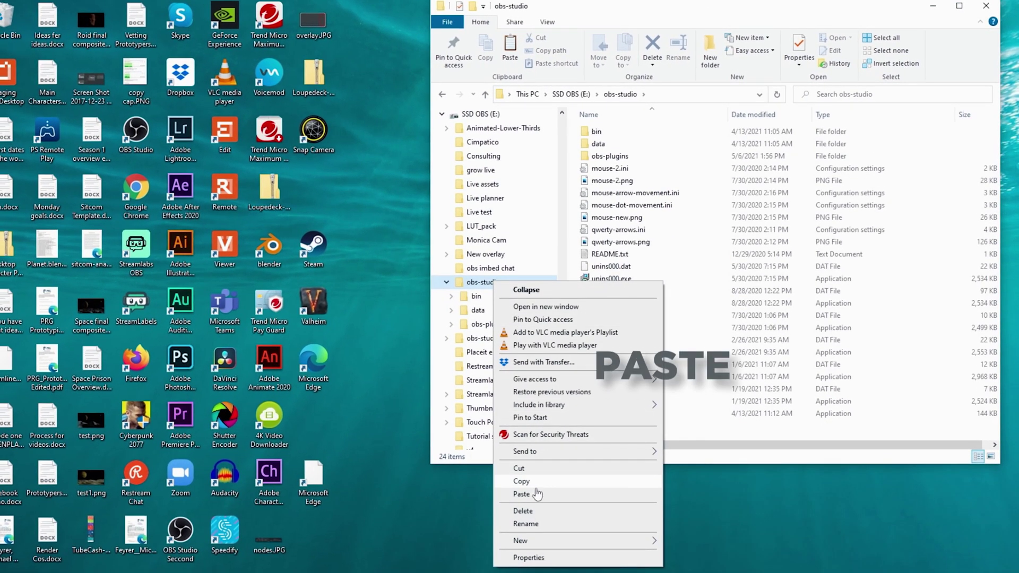
pyautogui.click(537, 494)
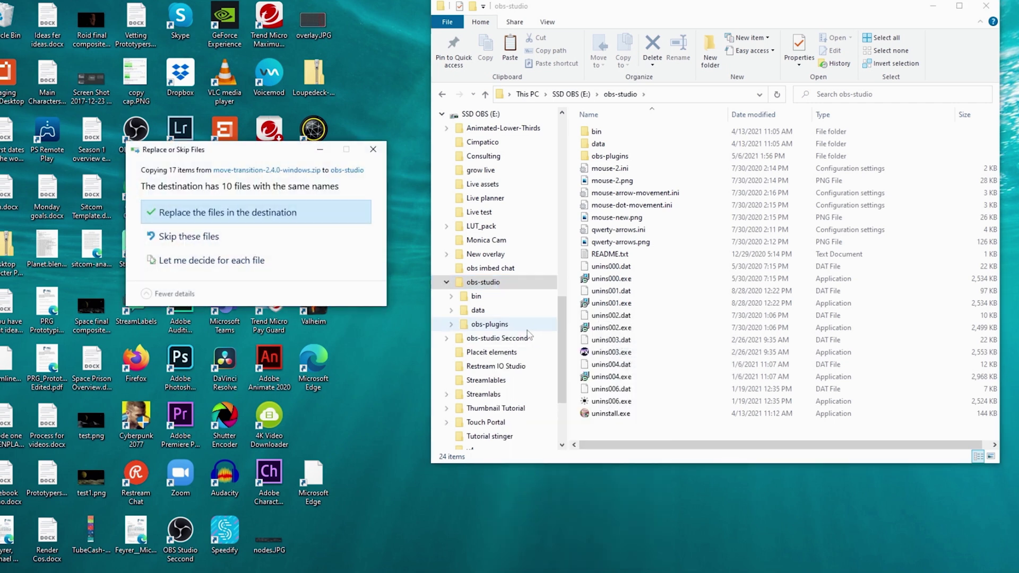
pyautogui.click(217, 219)
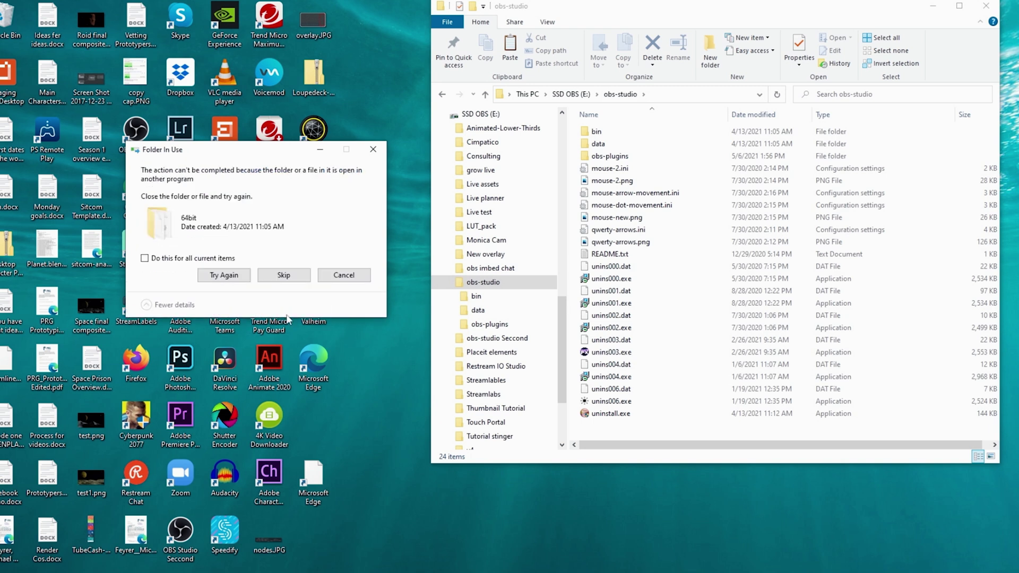
pyautogui.click(289, 278)
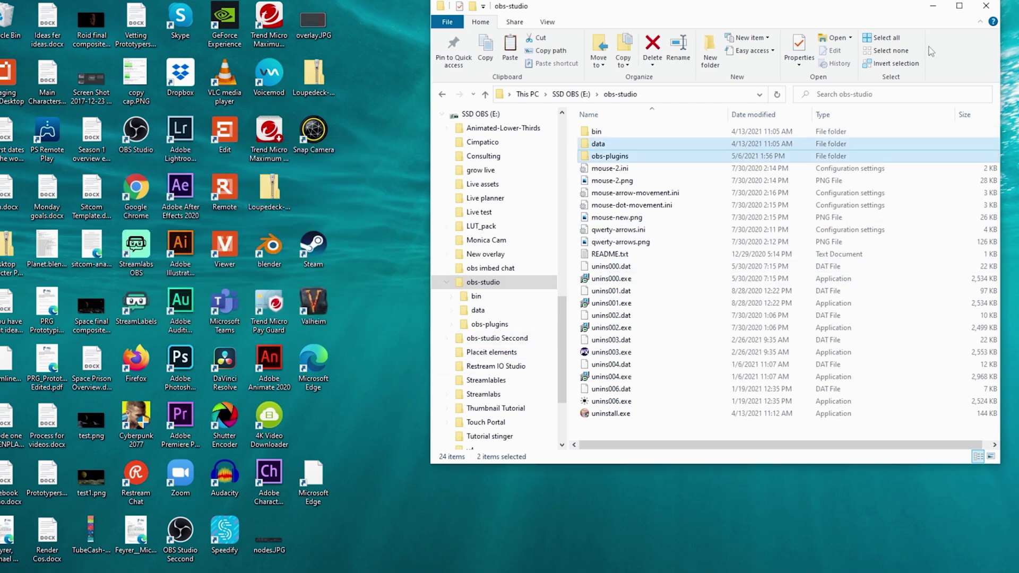
pyautogui.click(986, 8)
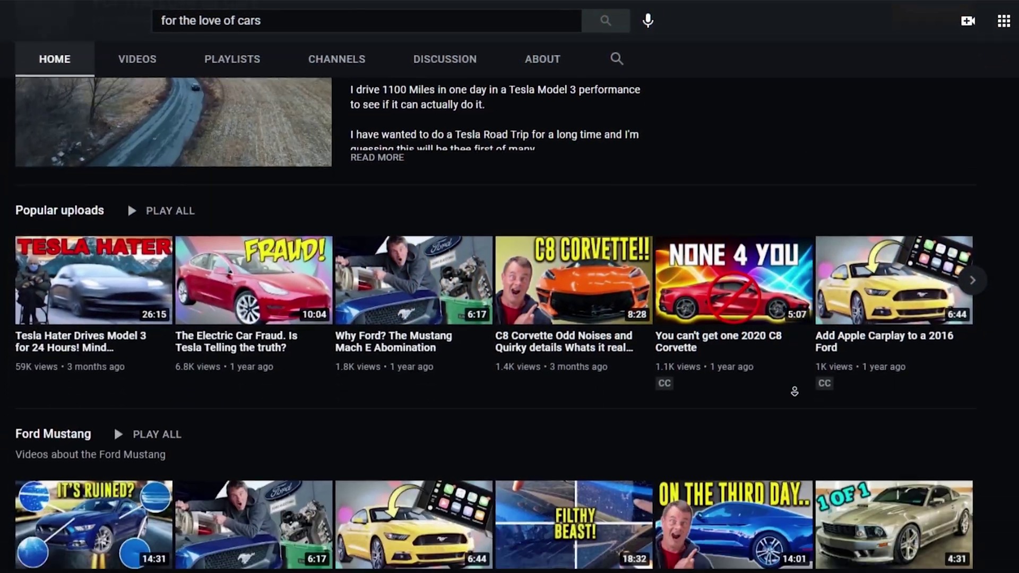
pyautogui.scroll(-10, 789, 380)
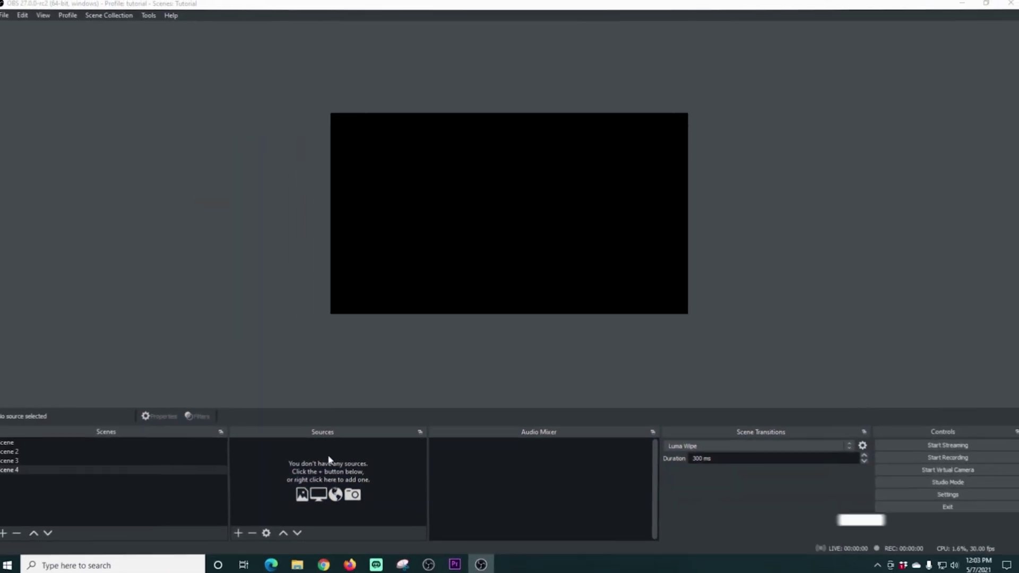
# Add the existing Video Capture Device webcam to Scene 3
pyautogui.click(39, 459)
pyautogui.click(239, 531)
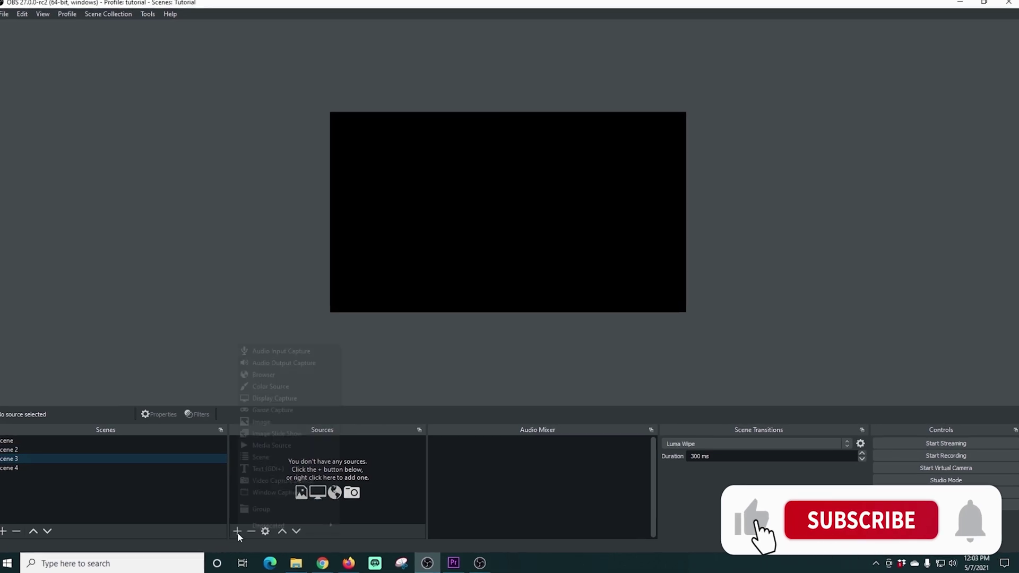
pyautogui.click(172, 484)
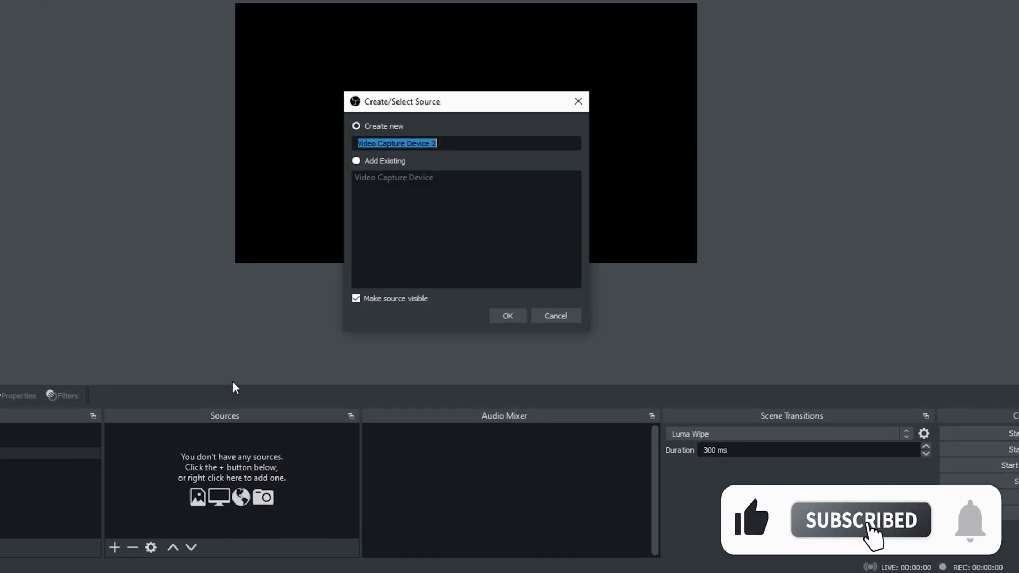
pyautogui.click(356, 160)
pyautogui.click(368, 177)
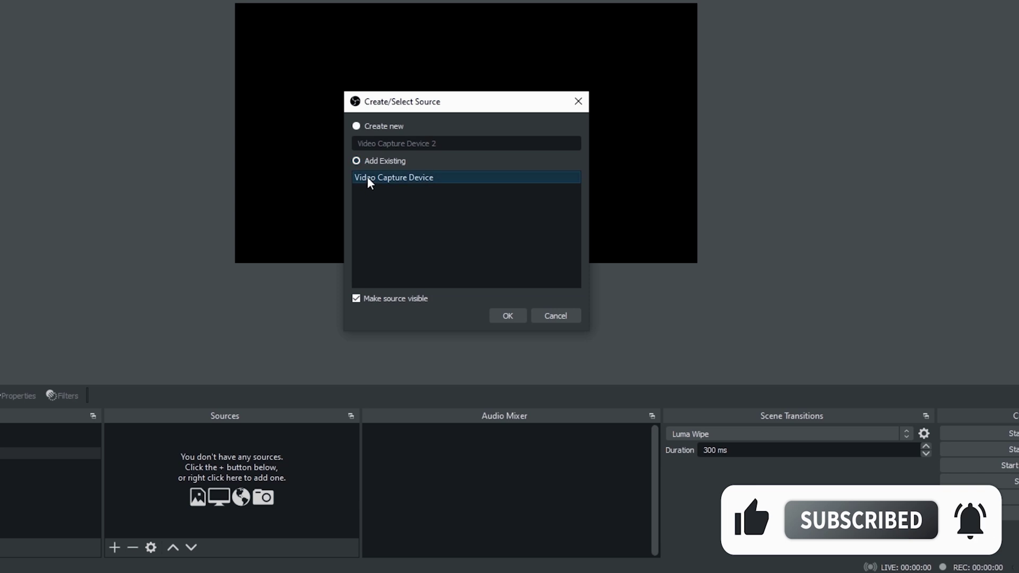
pyautogui.click(515, 315)
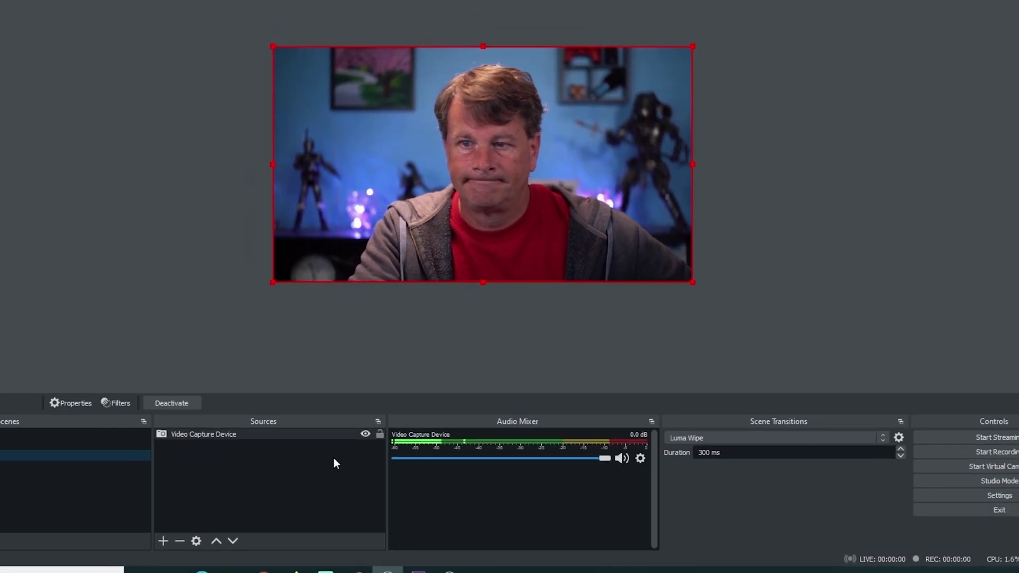
# Add a webcam to Scene 4, enlarged and shifted up-left to zoom the face, then compare scenes
pyautogui.click(15, 468)
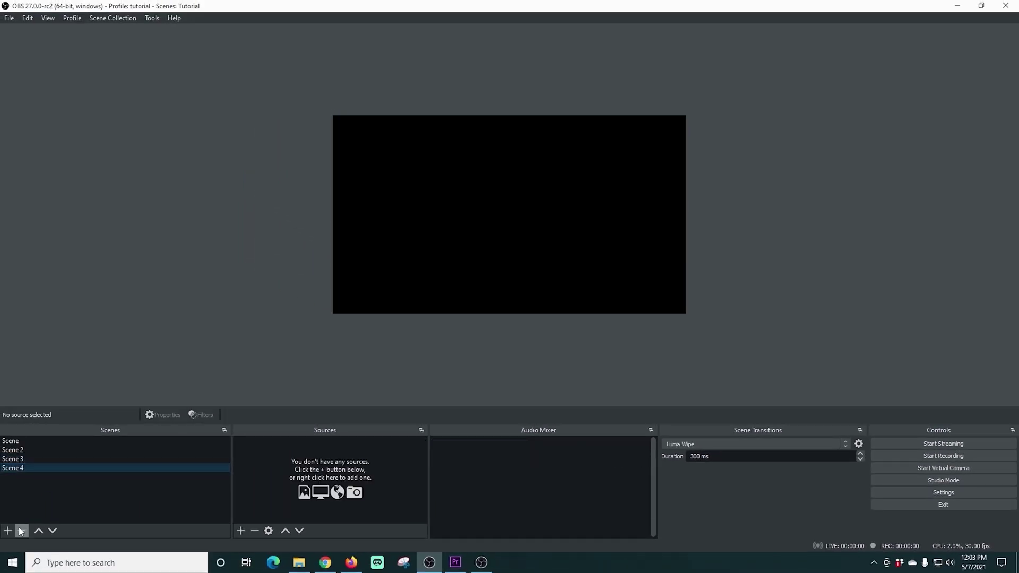
pyautogui.click(241, 530)
pyautogui.click(284, 481)
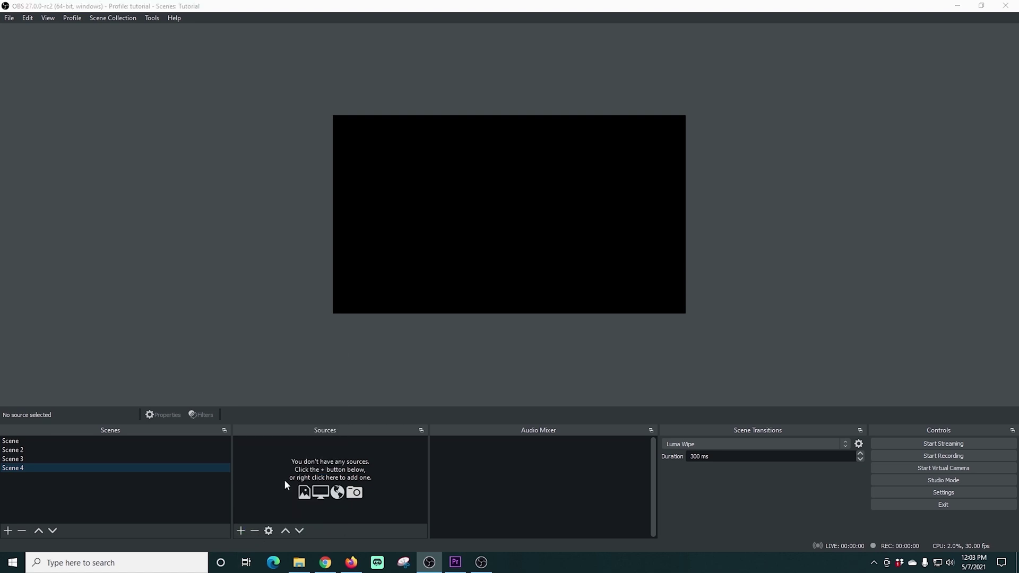
pyautogui.click(540, 354)
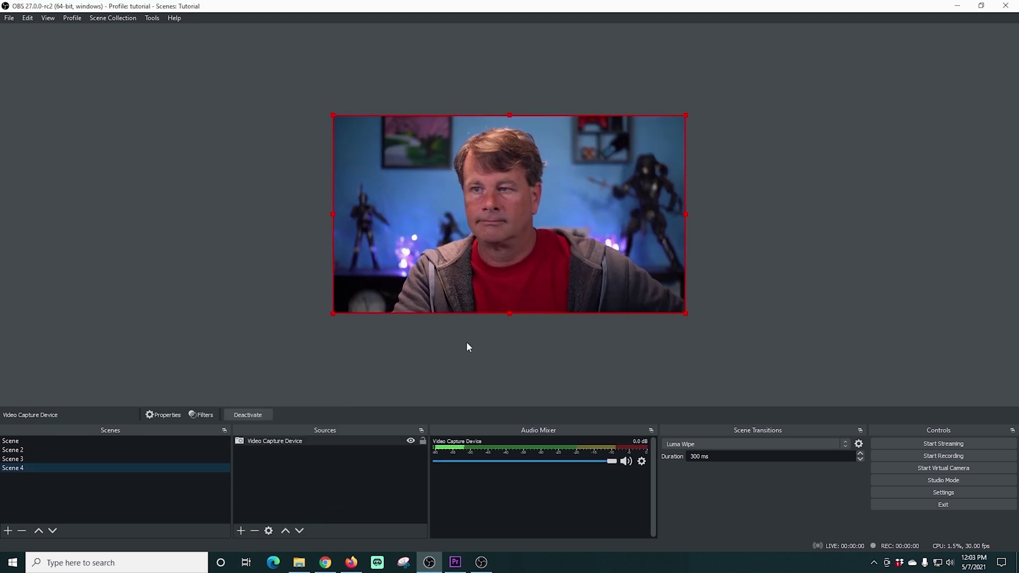
pyautogui.moveTo(509, 316); pyautogui.dragTo(506, 403)
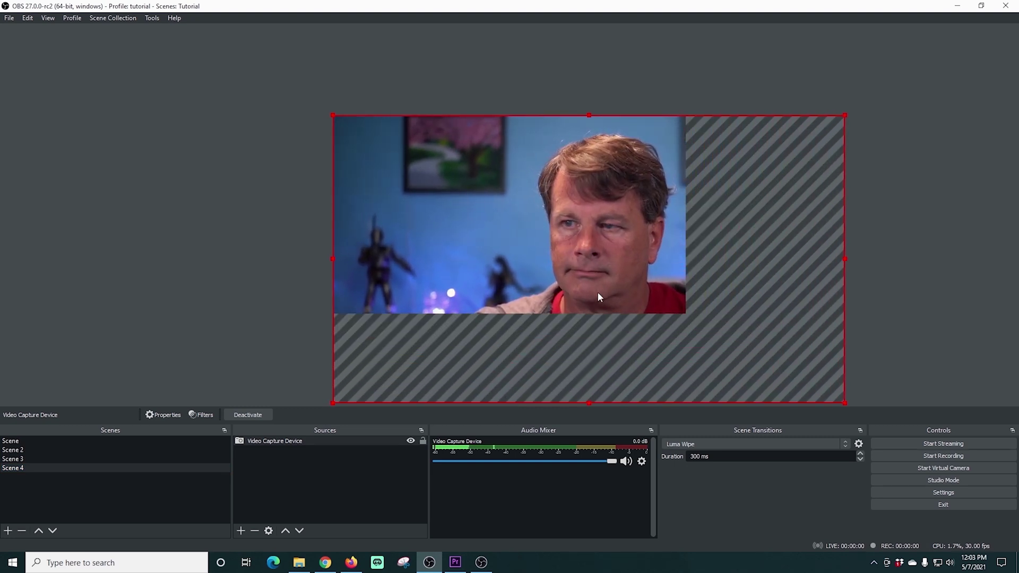
pyautogui.moveTo(598, 296); pyautogui.dragTo(430, 276)
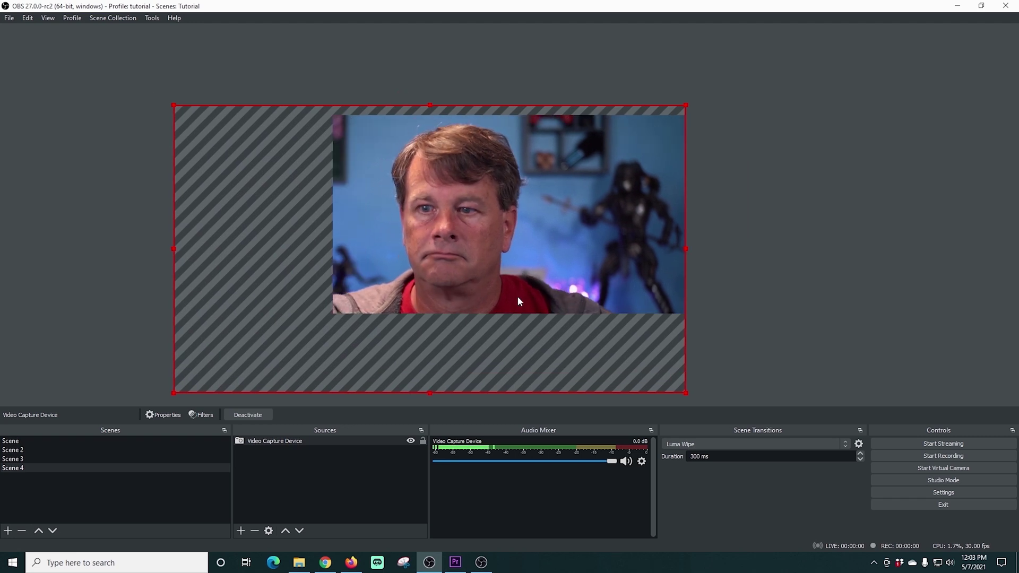
pyautogui.click(23, 459)
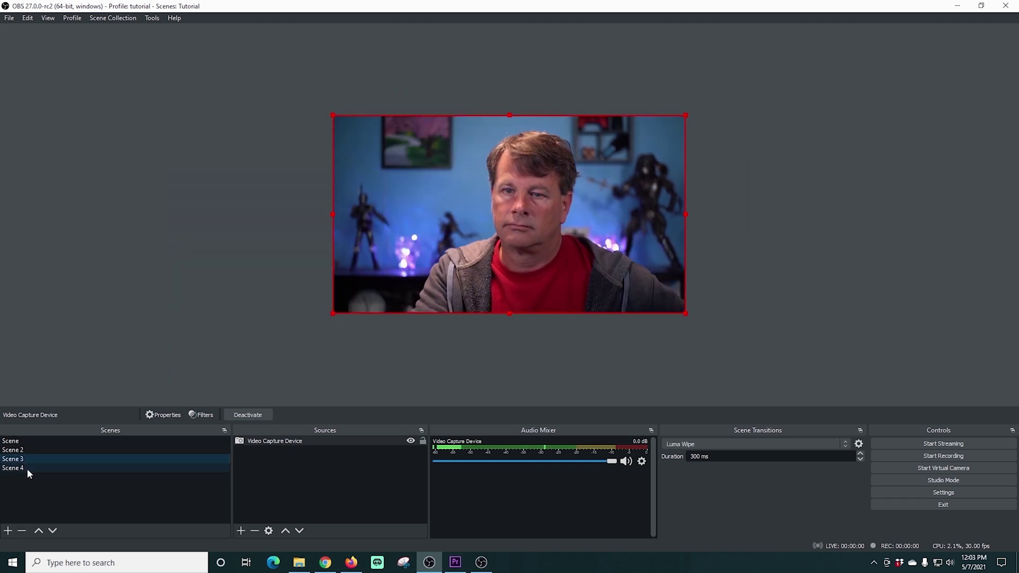
pyautogui.click(27, 469)
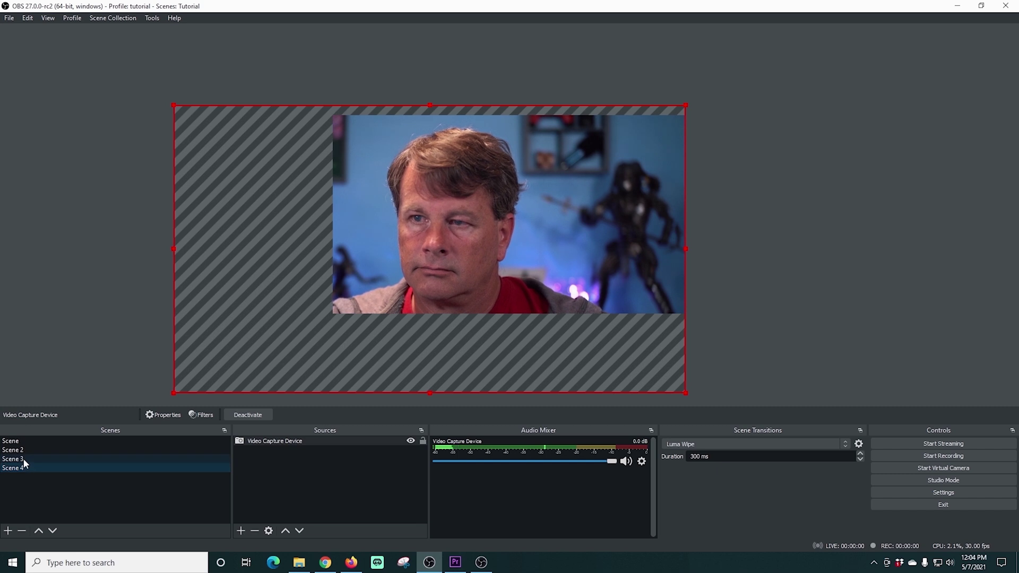
pyautogui.click(23, 458)
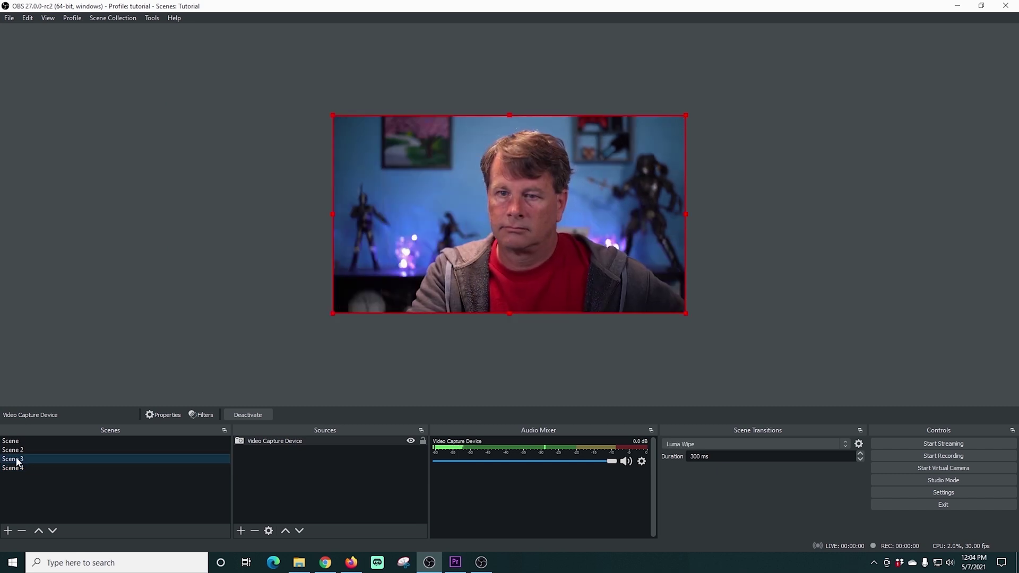
# Add a new Move scene transition named Zoom
pyautogui.click(14, 469)
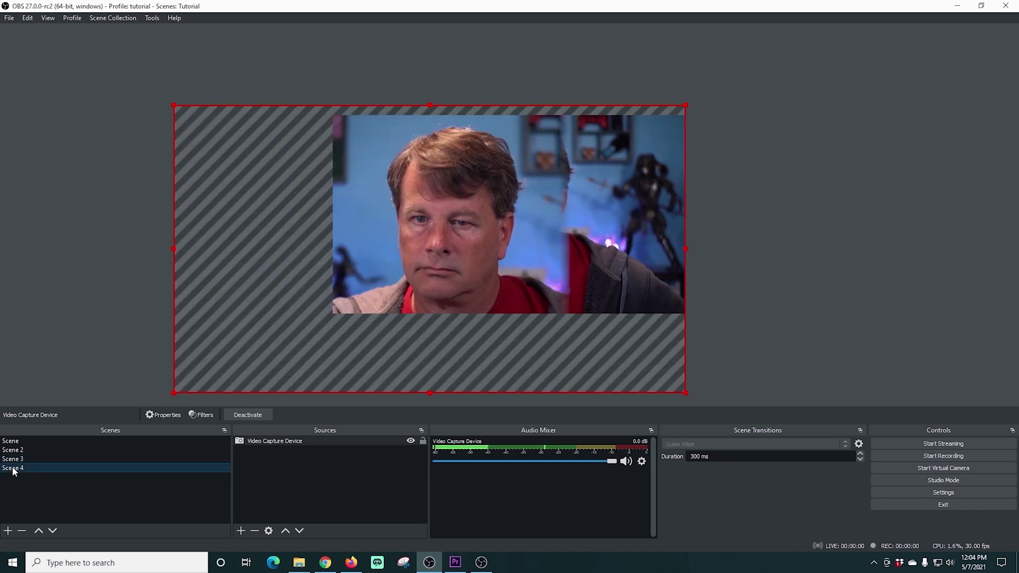
pyautogui.click(12, 459)
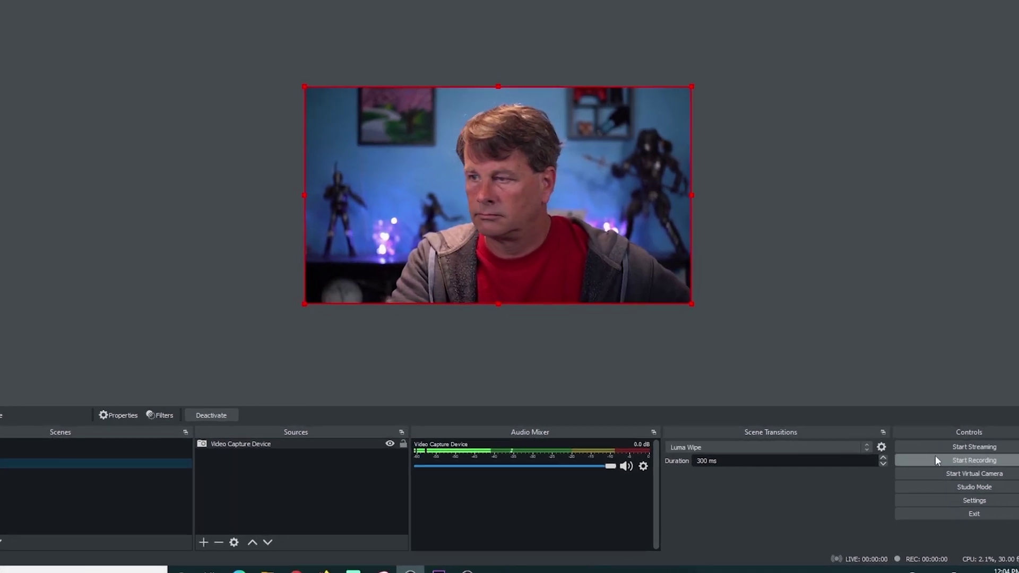
pyautogui.click(841, 444)
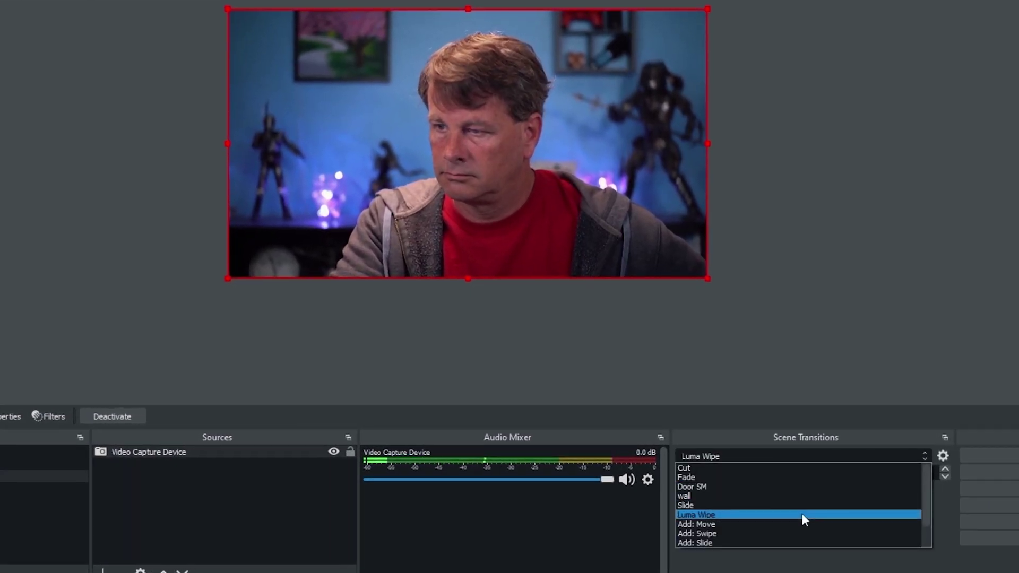
pyautogui.click(762, 523)
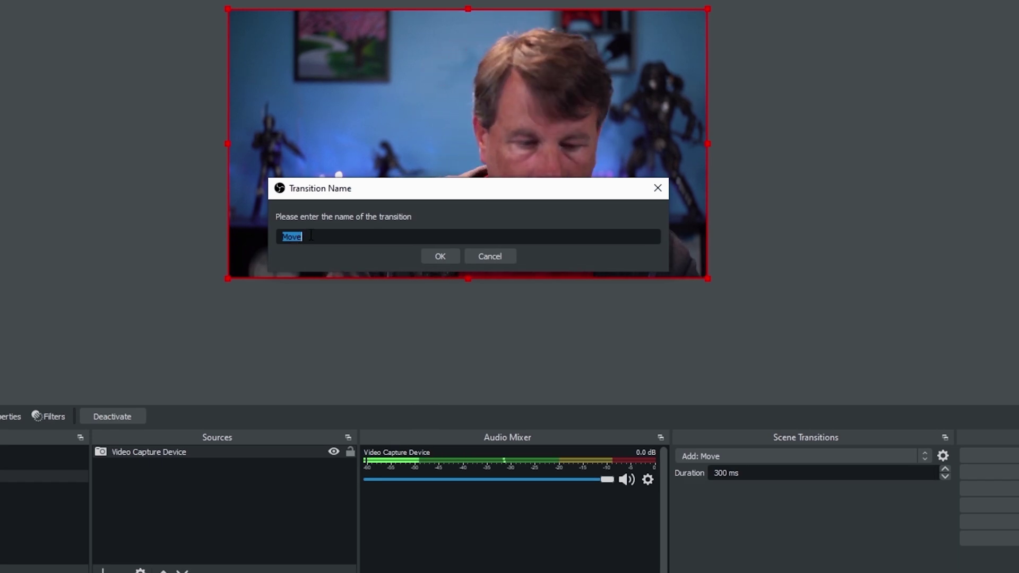
pyautogui.write('Zoom')
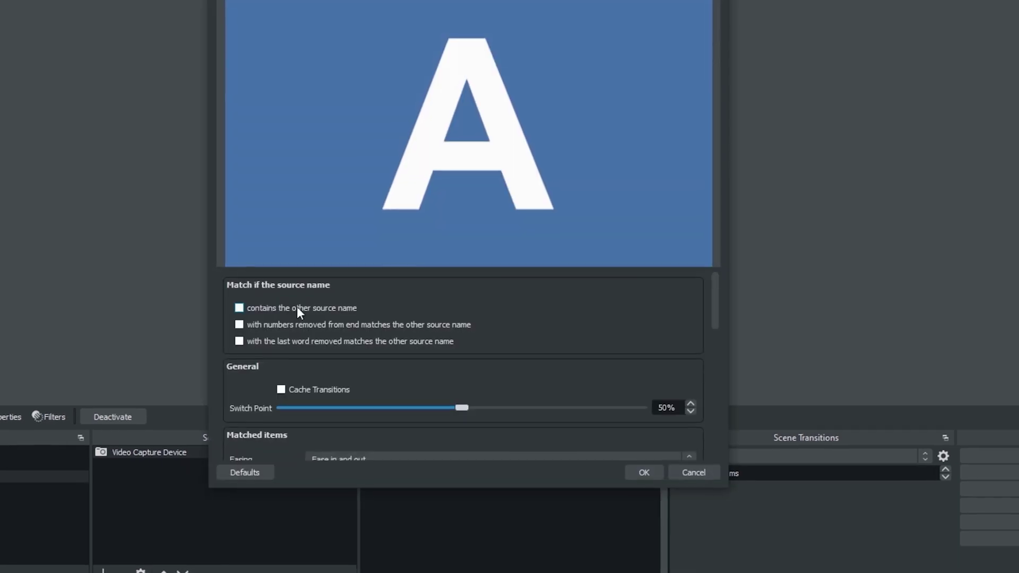
# Enable matching sources whose name contains the other source name, preview, and confirm
pyautogui.click(297, 309)
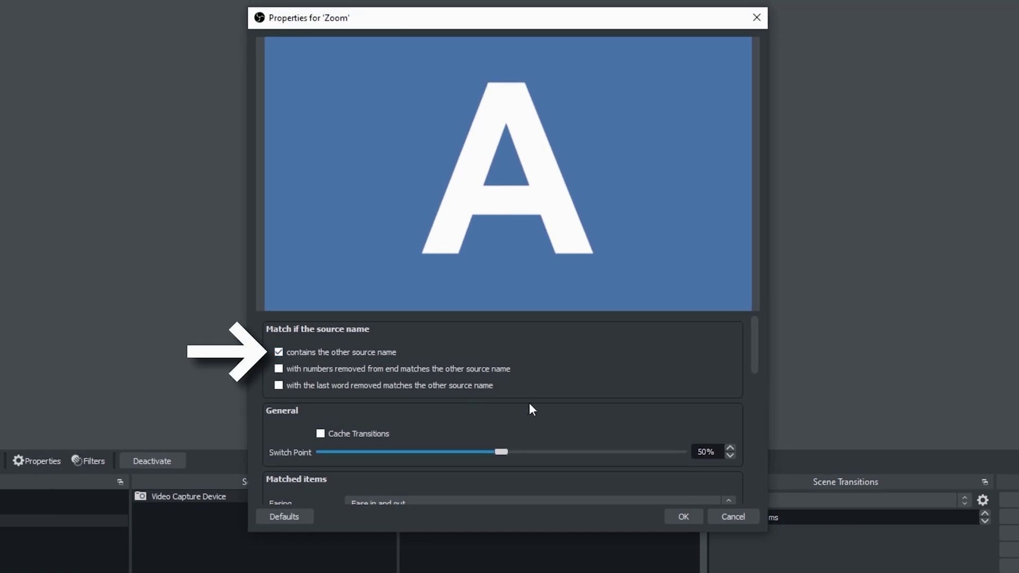
pyautogui.scroll(-3, 753, 352)
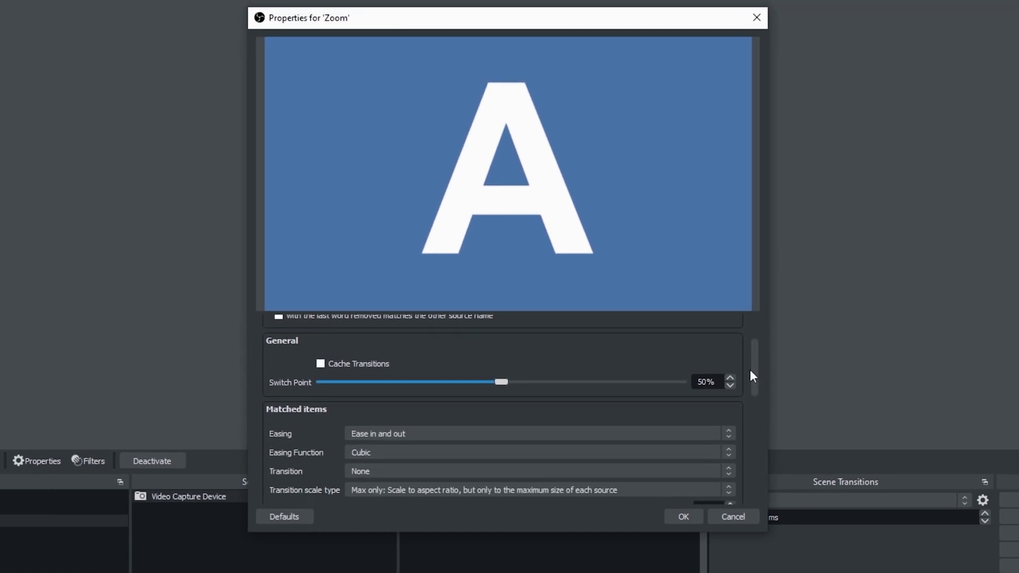
pyautogui.moveTo(750, 370); pyautogui.dragTo(744, 475)
pyautogui.click(338, 493)
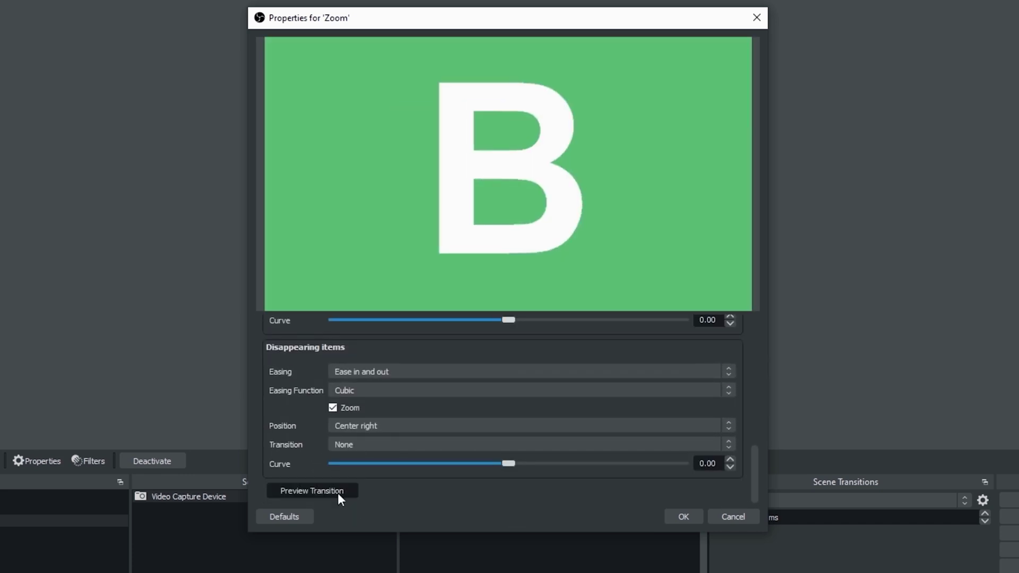
pyautogui.click(337, 492)
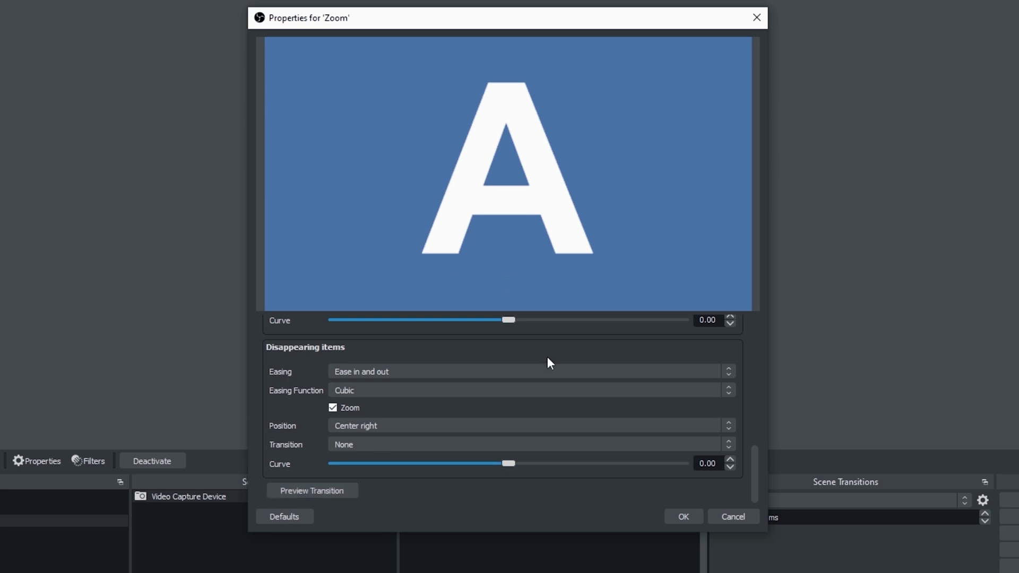
pyautogui.click(680, 511)
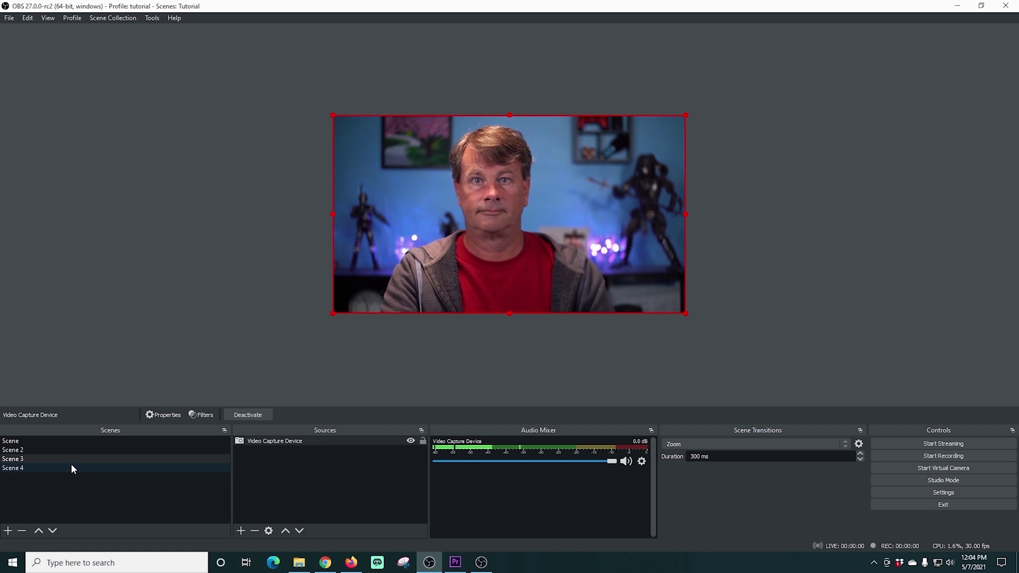
pyautogui.click(72, 467)
pyautogui.click(71, 459)
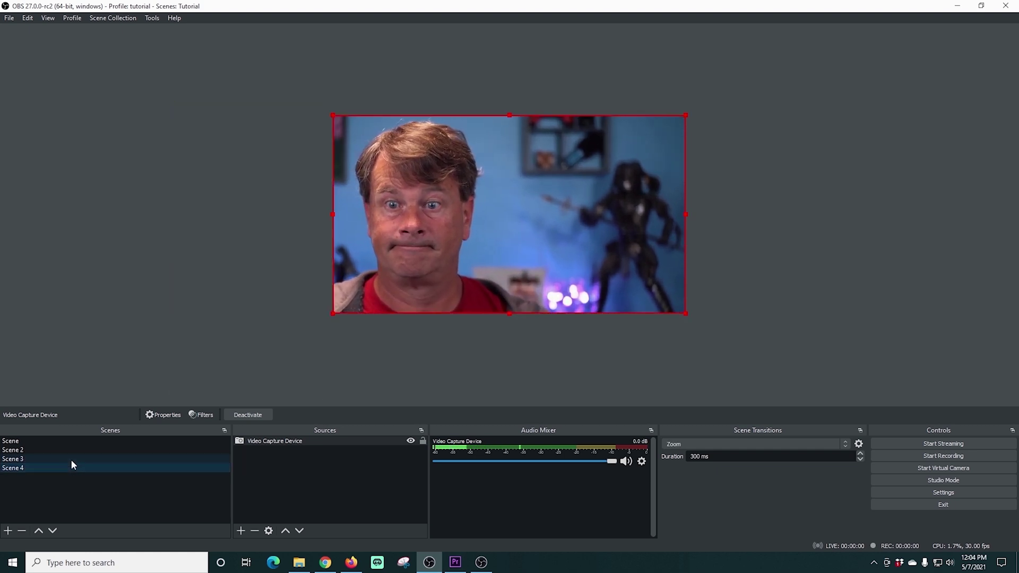
pyautogui.click(70, 469)
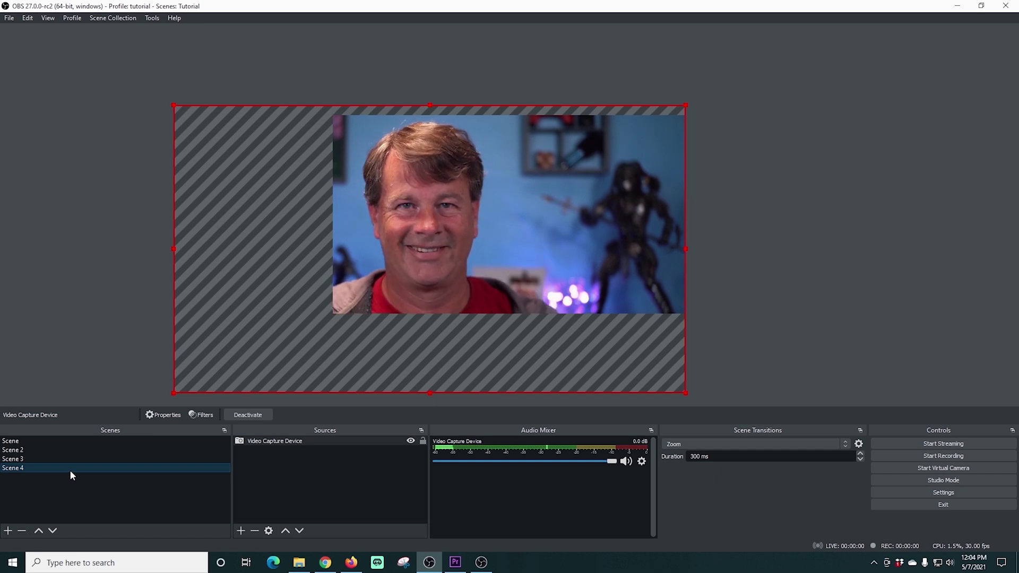
pyautogui.click(70, 459)
pyautogui.click(70, 468)
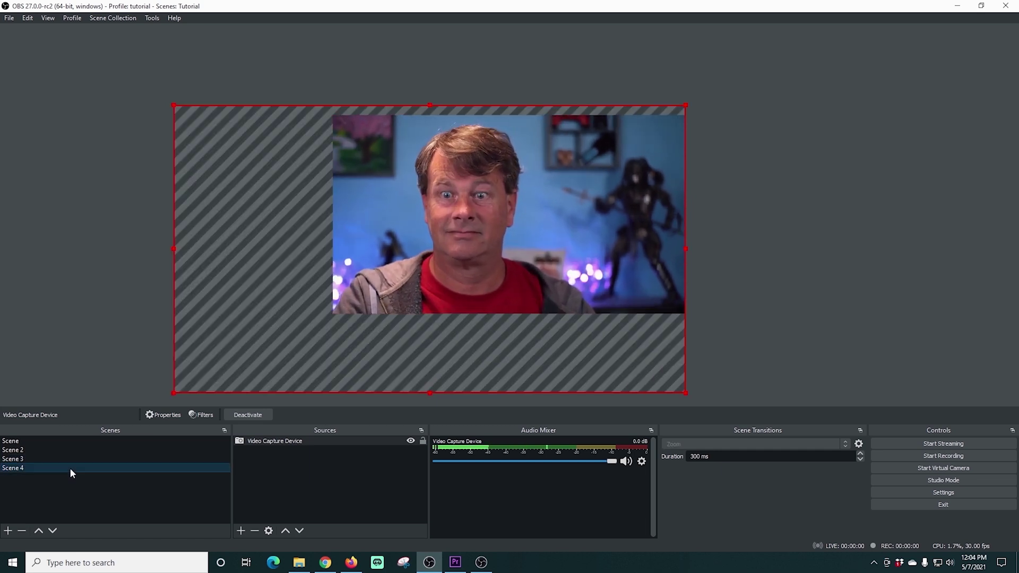
pyautogui.click(70, 459)
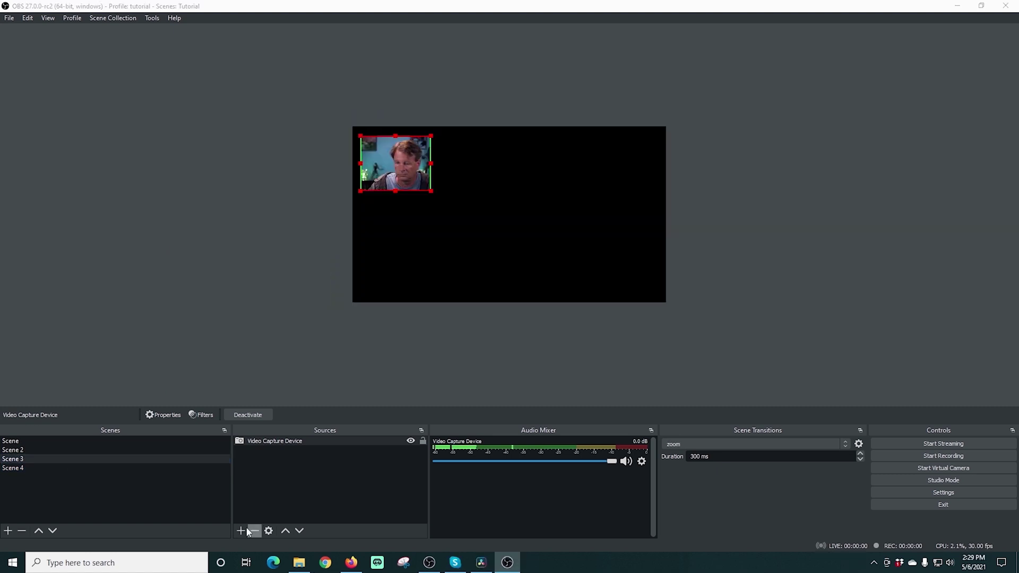
# Add a Media Source loading Oculus.mp4 from the Monica Cam folder
pyautogui.click(241, 531)
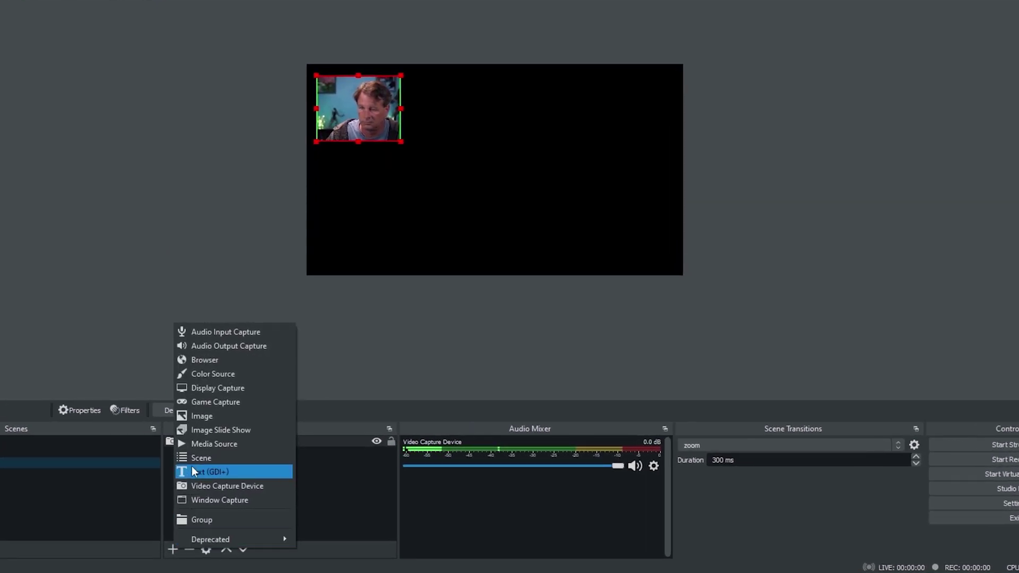
pyautogui.click(218, 444)
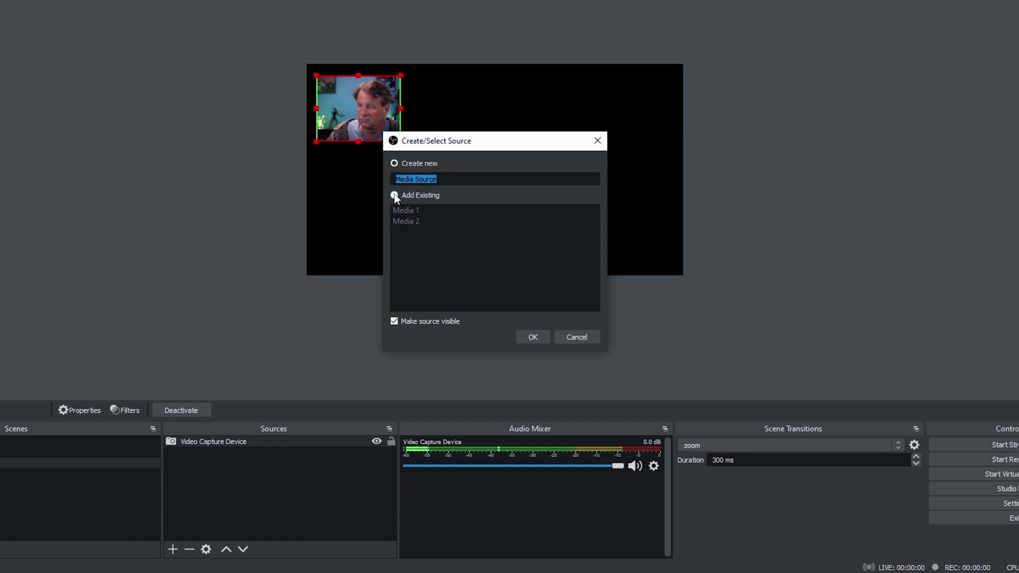
pyautogui.click(529, 338)
pyautogui.click(675, 340)
pyautogui.click(331, 225)
pyautogui.scroll(-5, 508, 218)
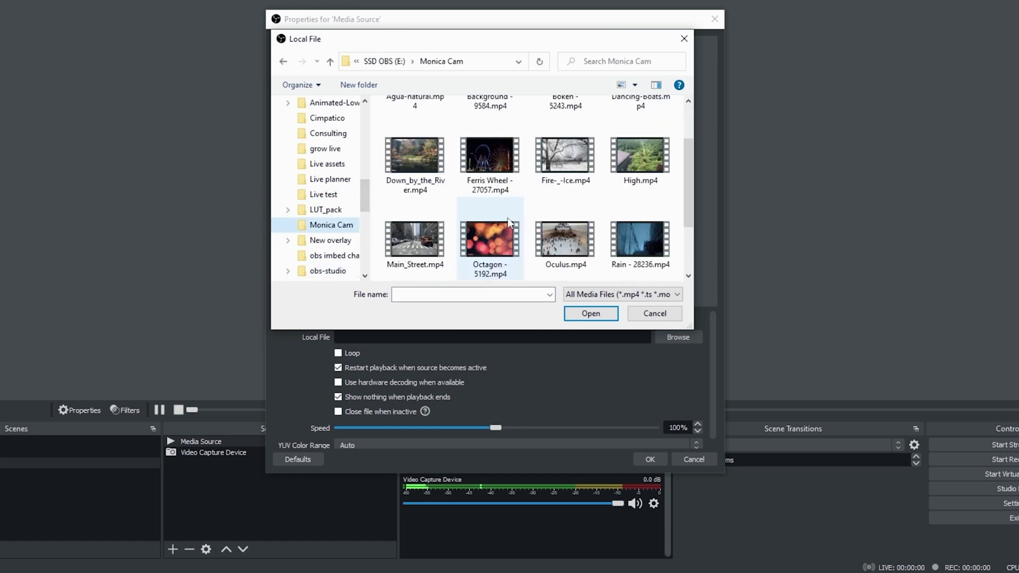
pyautogui.click(565, 164)
pyautogui.click(589, 315)
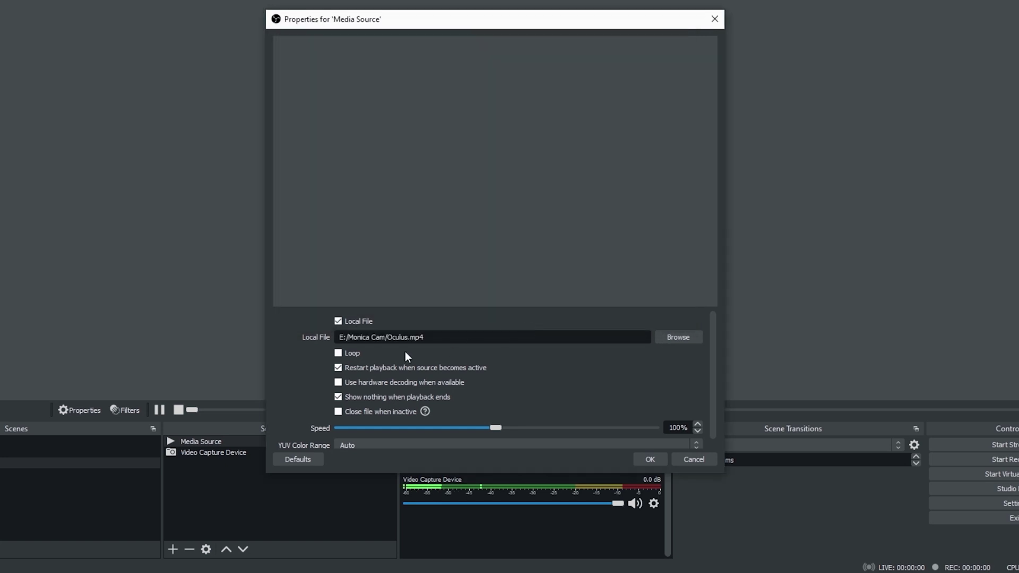
# Turn on looping and place the video beneath the Video Capture Device layer
pyautogui.click(338, 354)
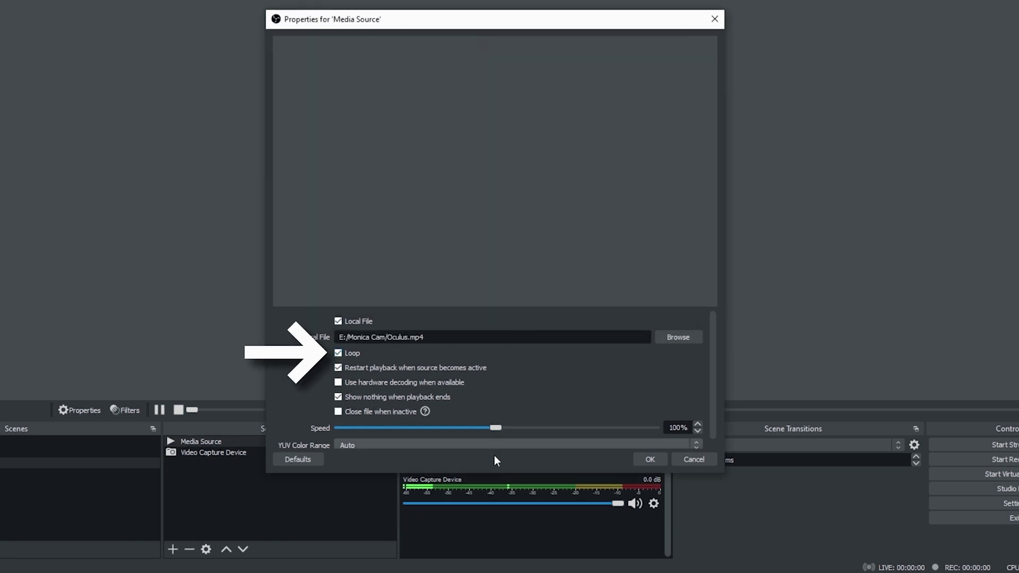
pyautogui.click(646, 460)
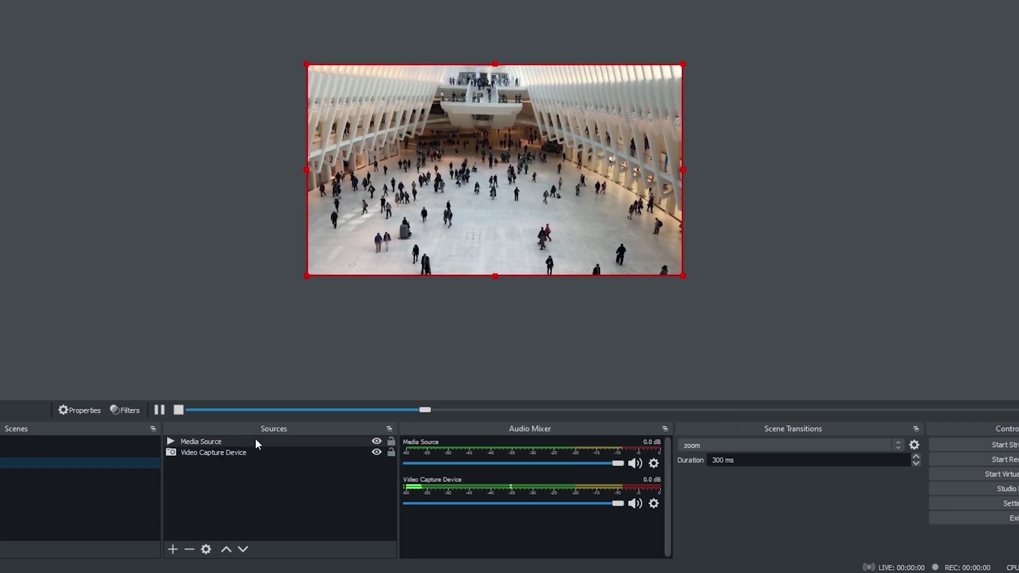
pyautogui.moveTo(255, 438); pyautogui.dragTo(253, 466)
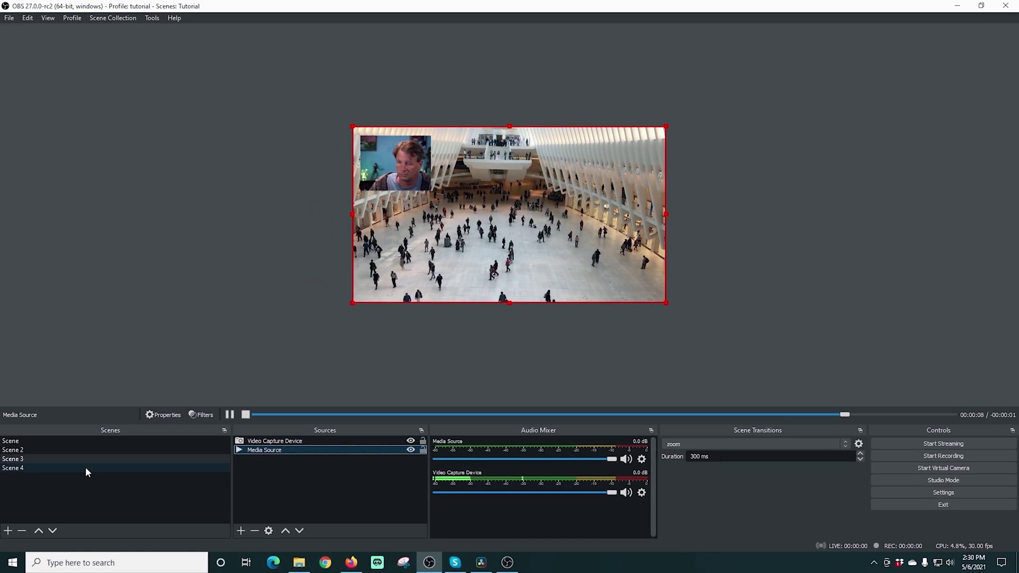
pyautogui.click(86, 468)
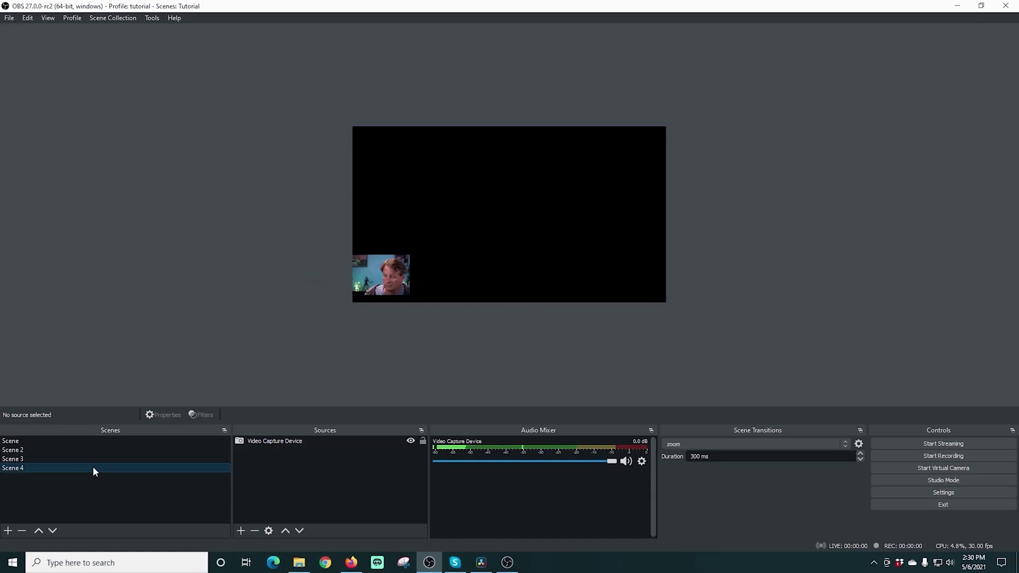
# Add the existing Media Source to Scene 4 and shrink it to a bottom-left inset
pyautogui.click(241, 533)
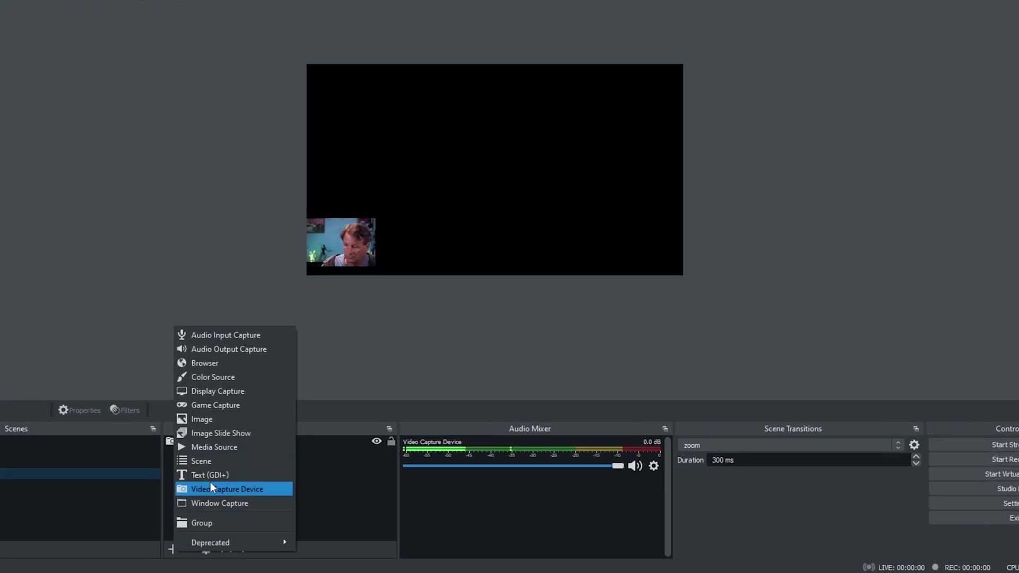
pyautogui.click(222, 451)
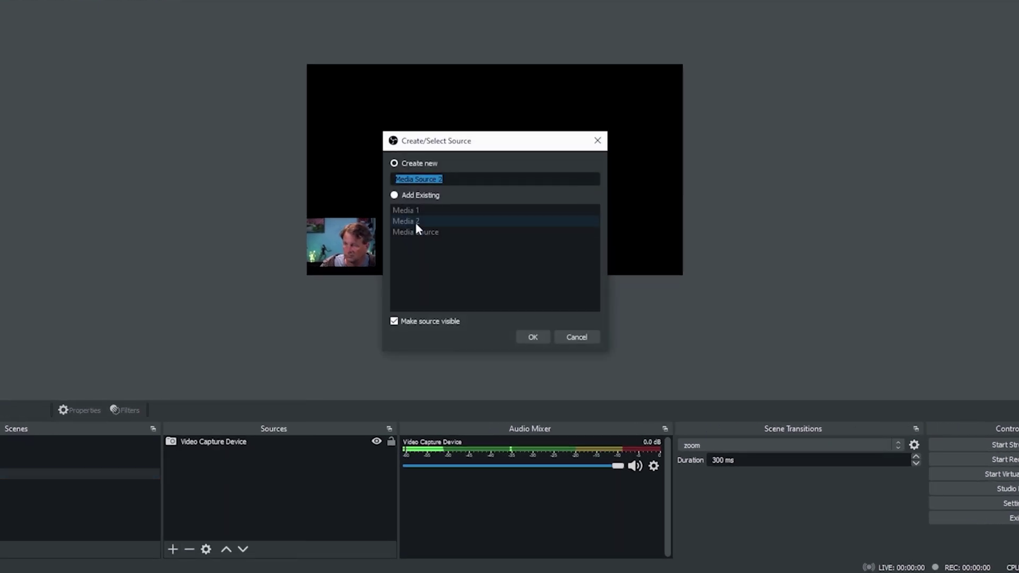
pyautogui.click(394, 195)
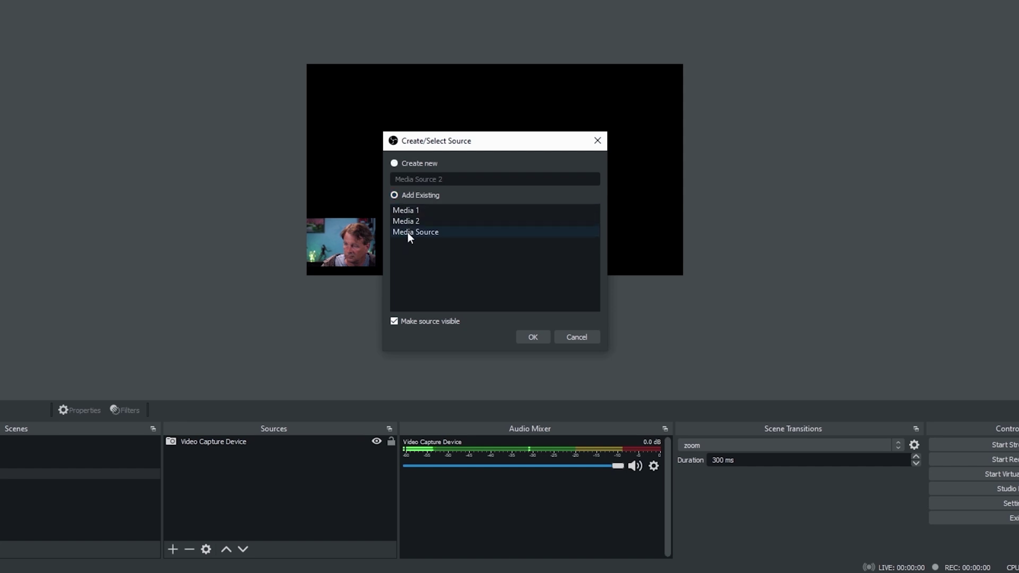
pyautogui.click(408, 233)
pyautogui.click(531, 337)
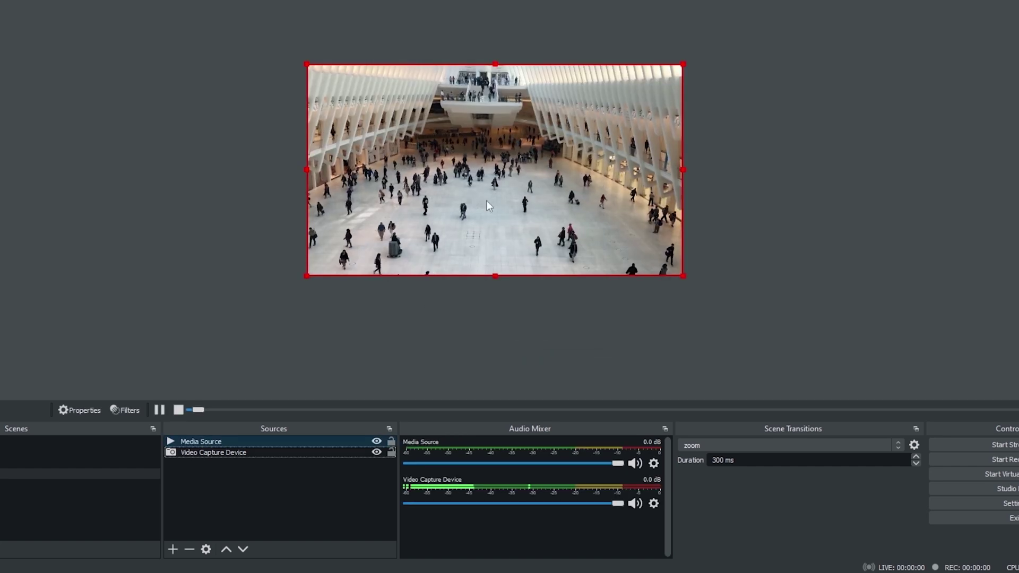
pyautogui.moveTo(223, 451); pyautogui.dragTo(228, 437)
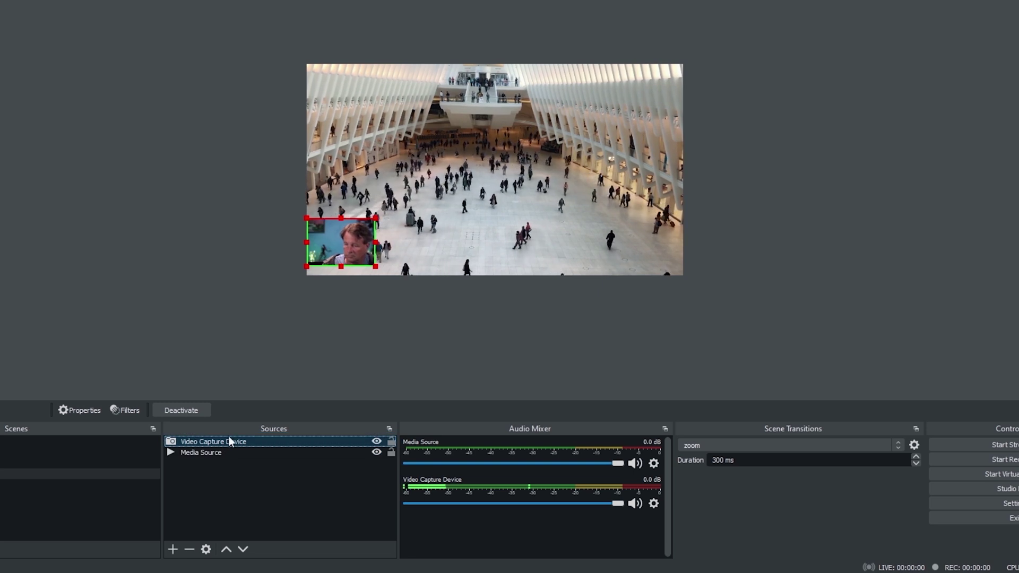
pyautogui.click(217, 452)
pyautogui.moveTo(682, 64); pyautogui.dragTo(486, 223)
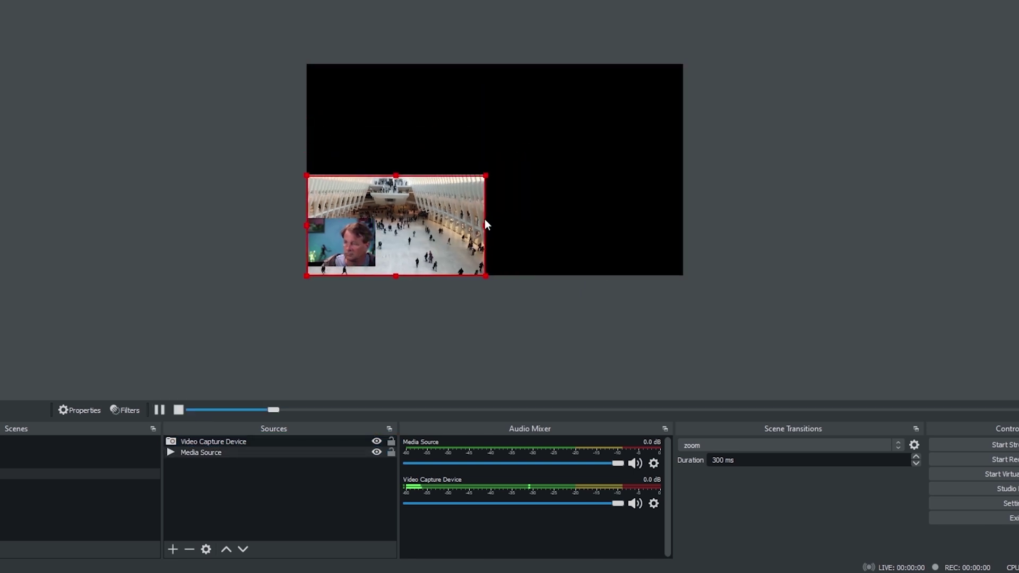
# Reset the webcam's transform to fill the canvas and move it beneath the media clip
pyautogui.click(345, 246)
pyautogui.rightClick(345, 246)
pyautogui.moveTo(423, 196)
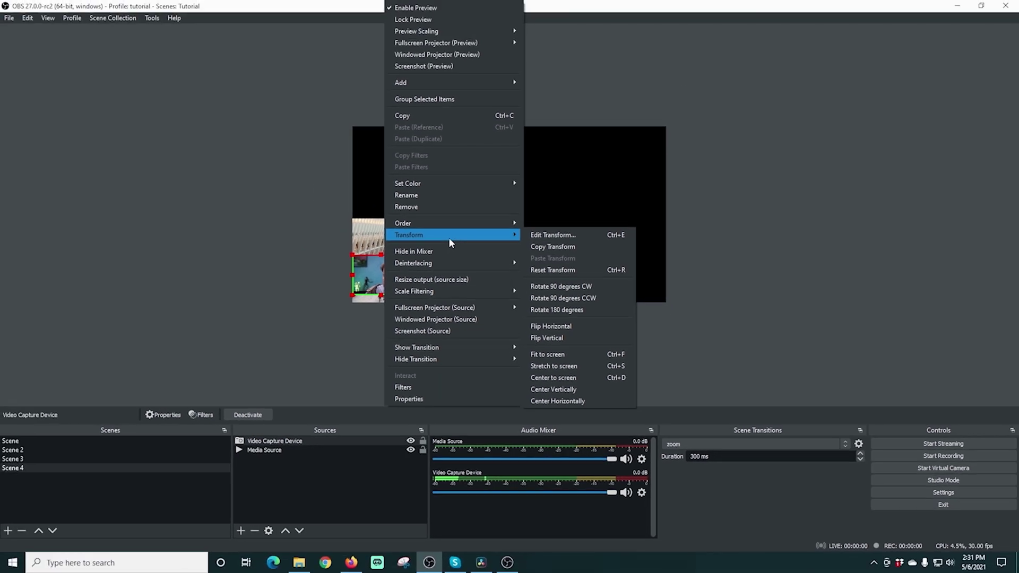
pyautogui.click(546, 268)
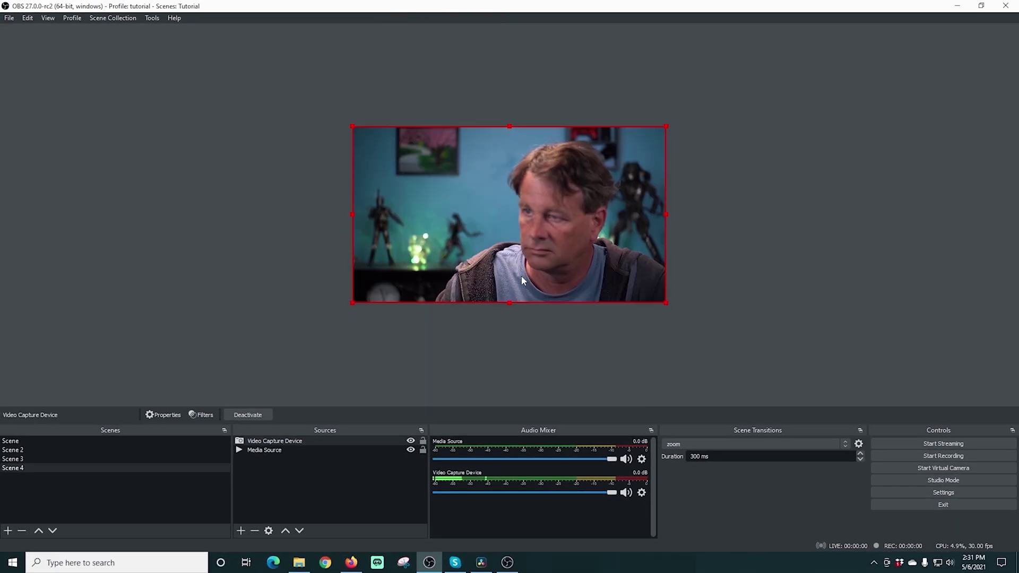
pyautogui.moveTo(318, 441); pyautogui.dragTo(317, 459)
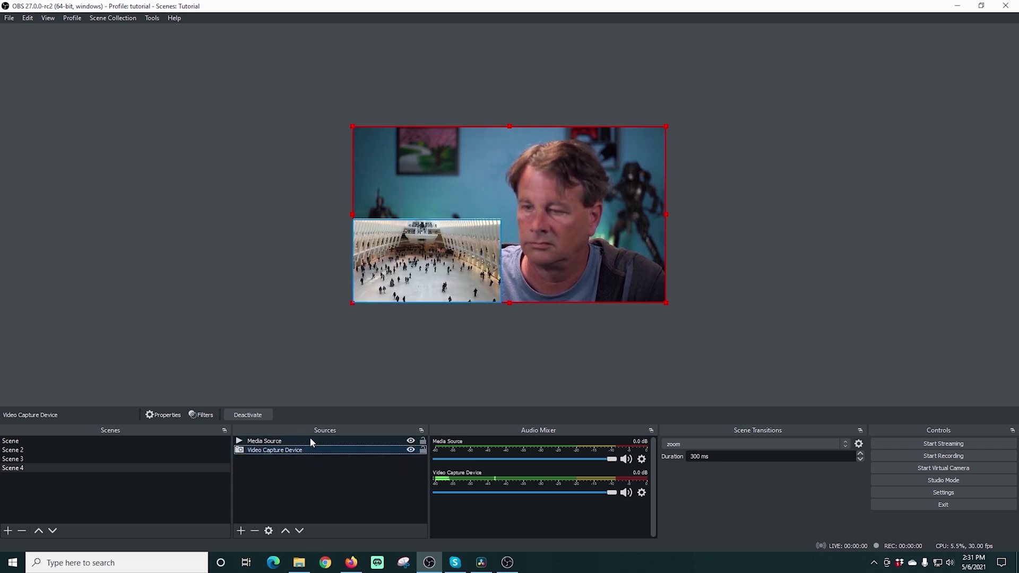
pyautogui.click(310, 439)
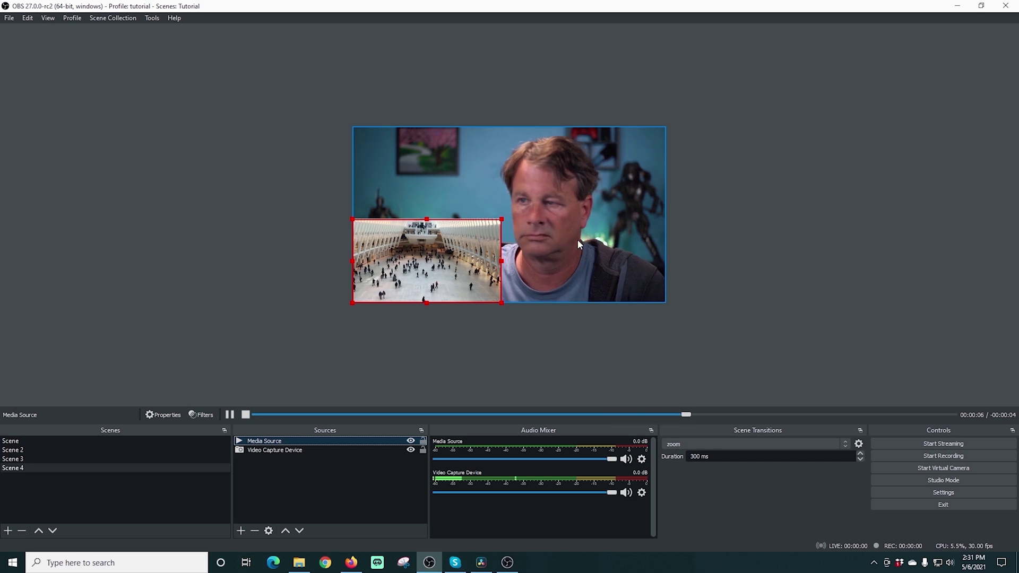
pyautogui.click(23, 458)
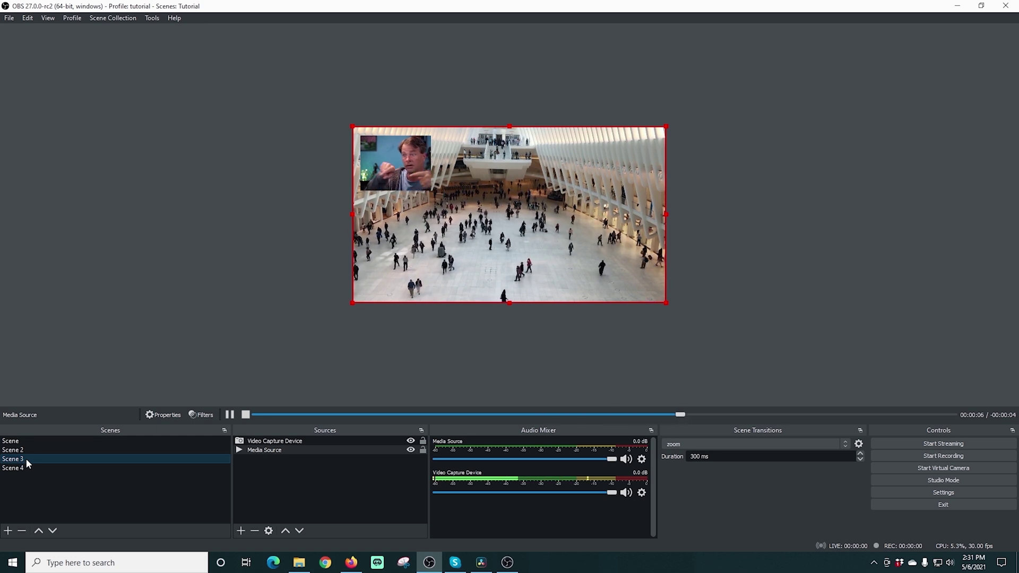
pyautogui.click(24, 467)
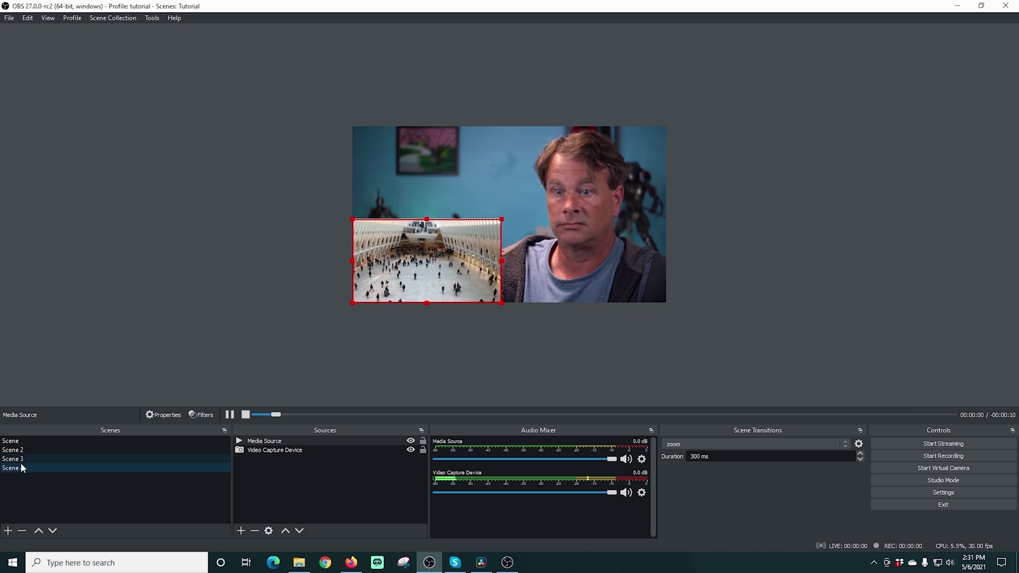
pyautogui.click(21, 460)
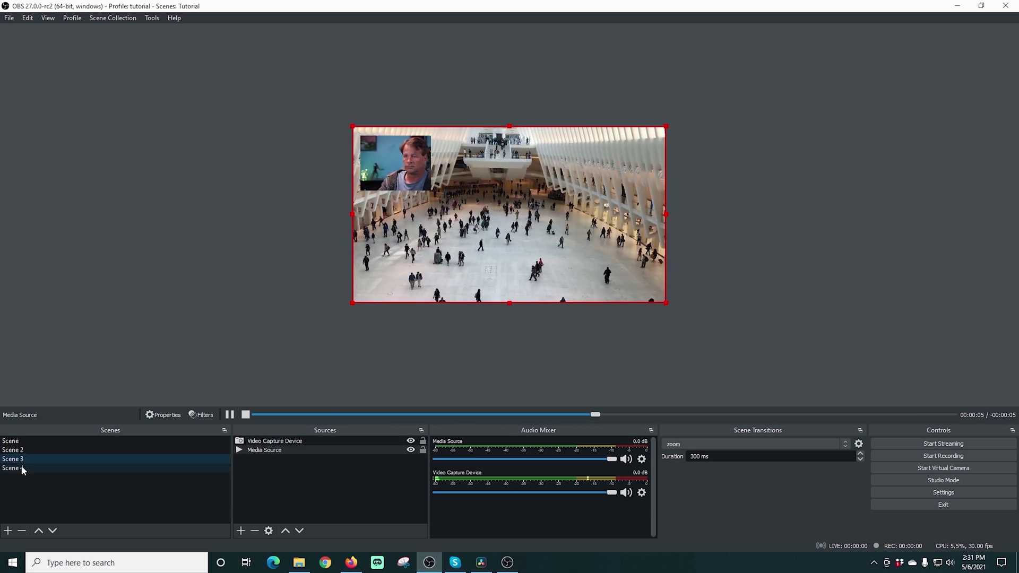
pyautogui.click(21, 467)
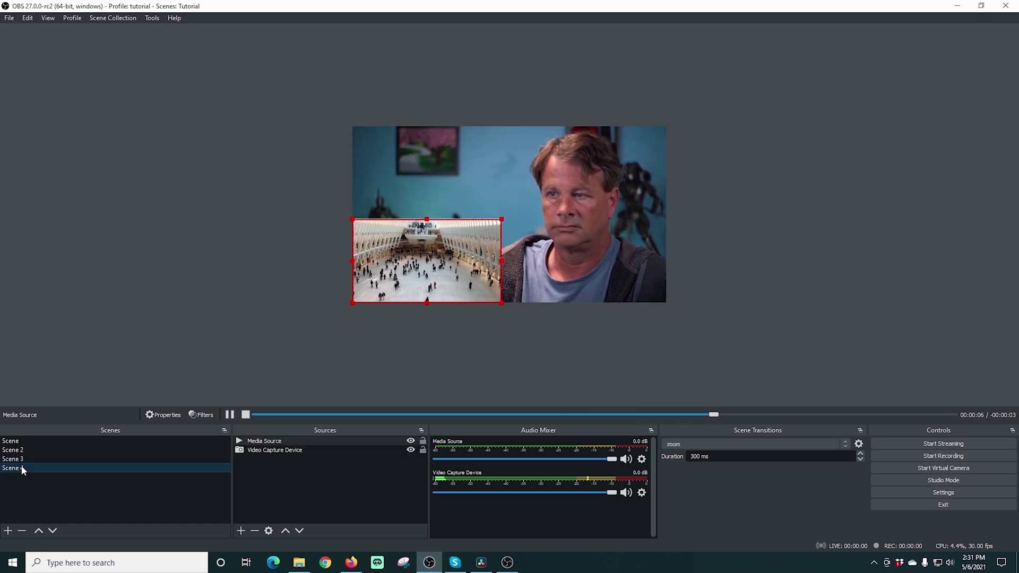
pyautogui.click(21, 460)
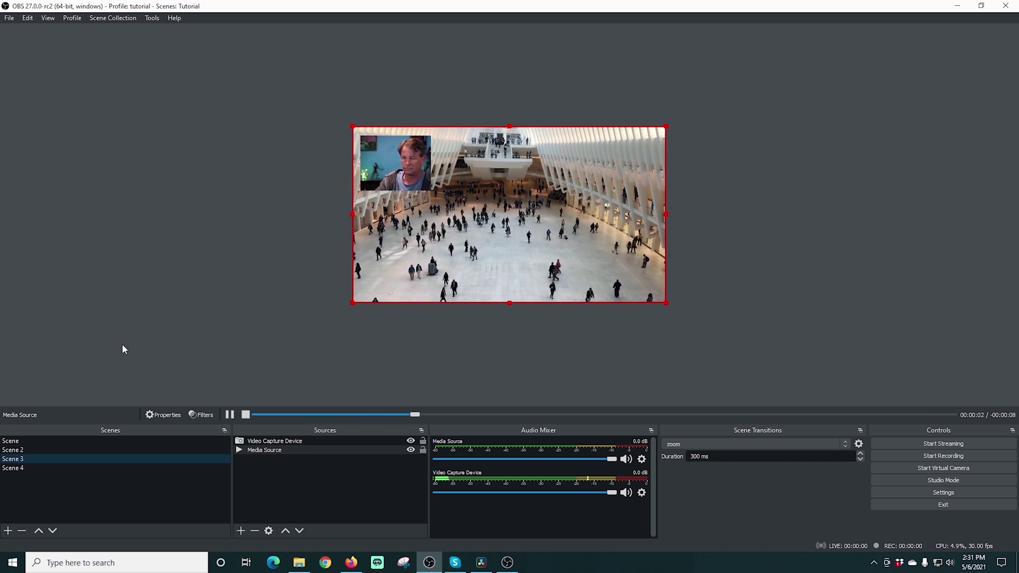
pyautogui.press('Down')
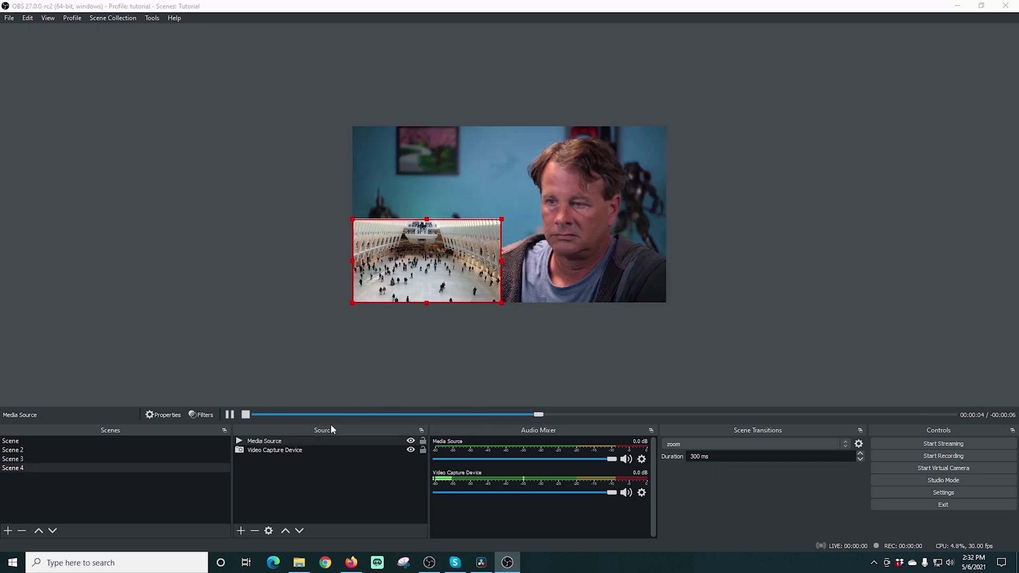
pyautogui.click(110, 459)
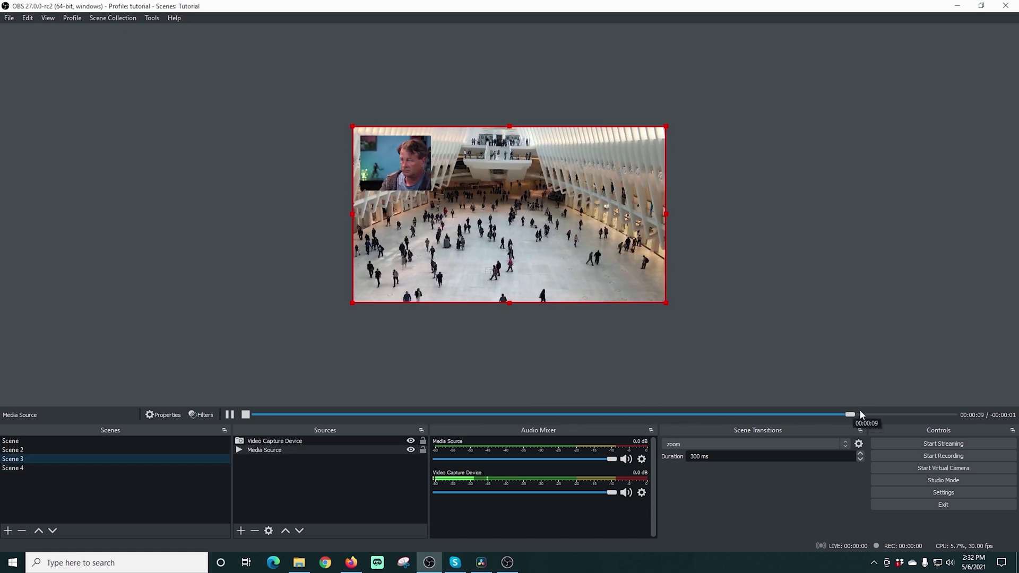
pyautogui.click(110, 469)
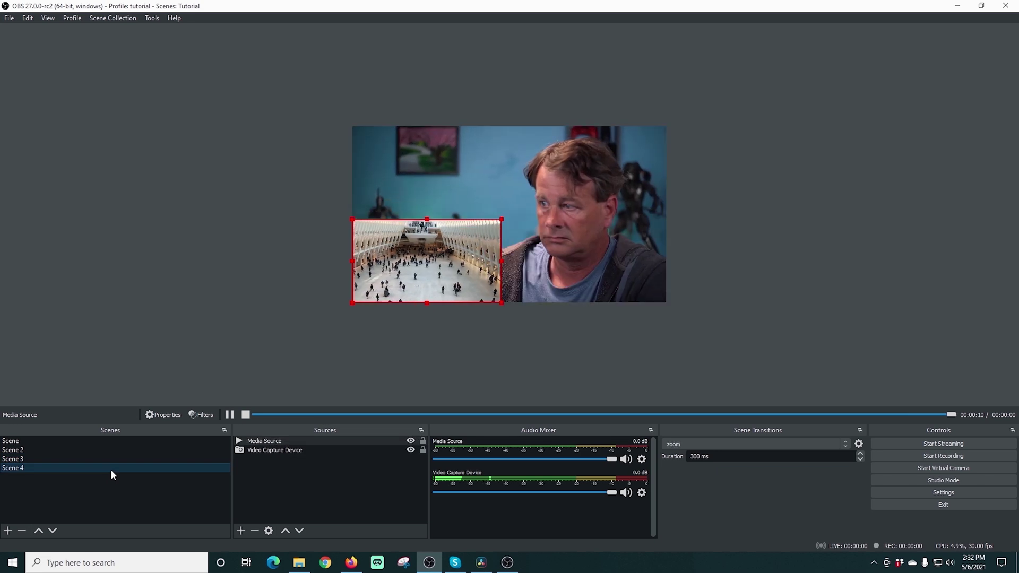
# Point the Media Source's properties at the Witcher 3 gameplay mp4 in E:\WGOE
pyautogui.click(116, 458)
pyautogui.click(113, 466)
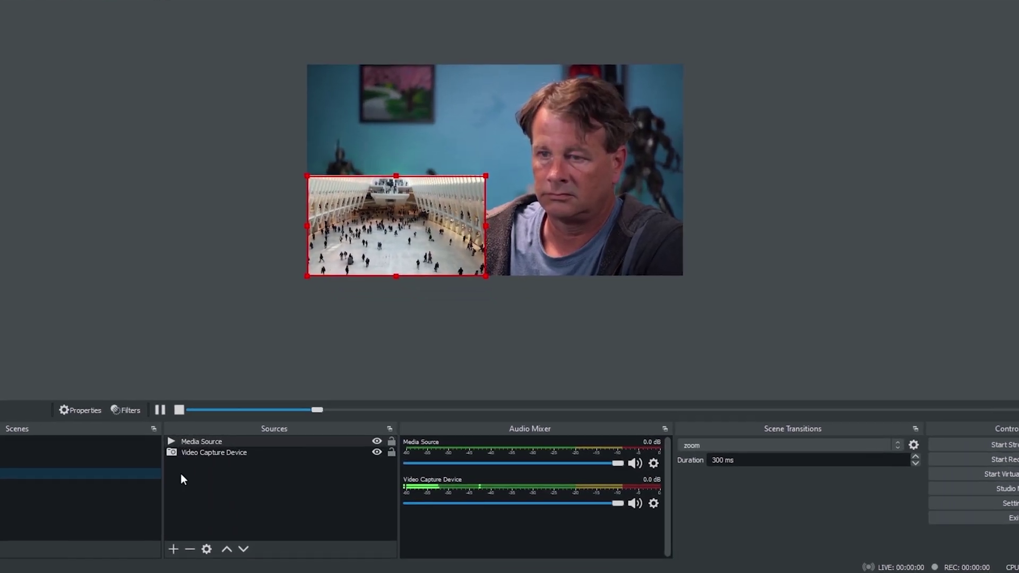
pyautogui.rightClick(205, 439)
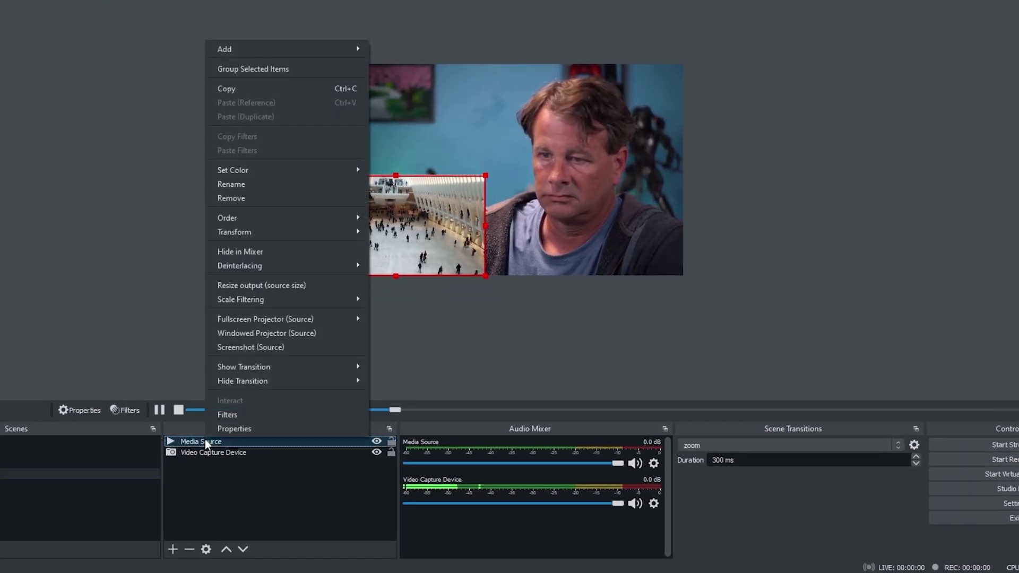
pyautogui.click(240, 428)
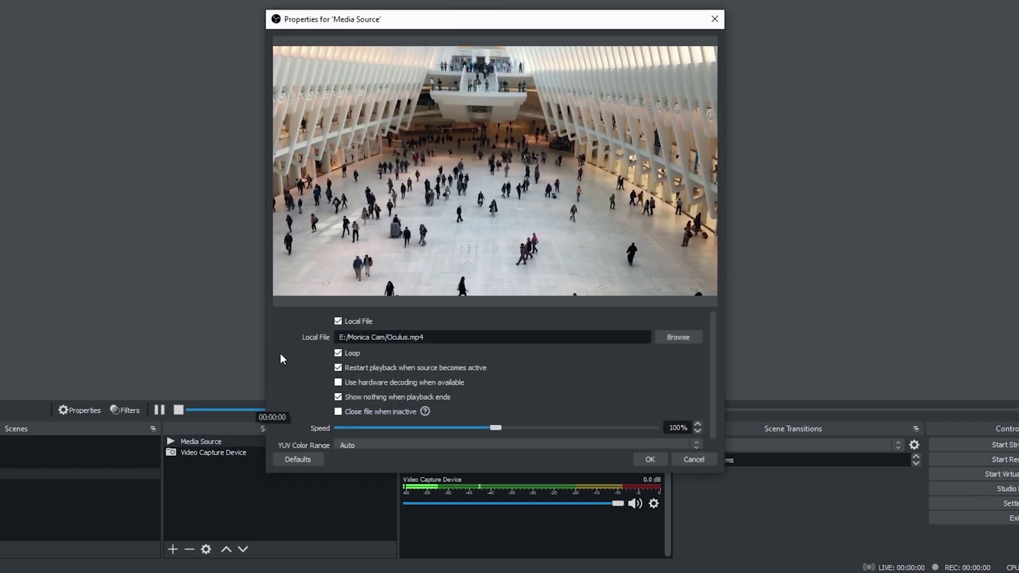
pyautogui.click(669, 337)
pyautogui.click(334, 260)
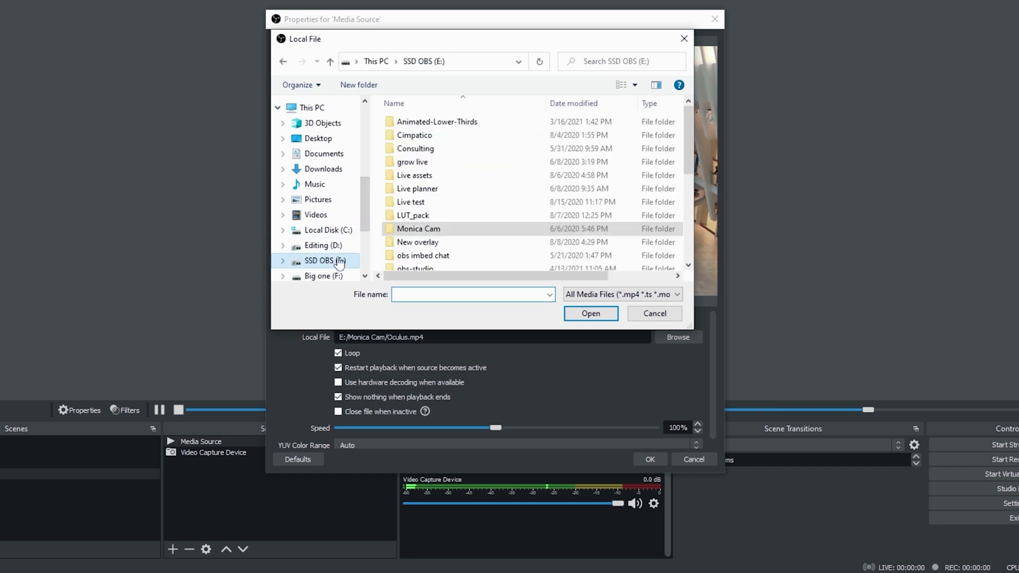
pyautogui.scroll(-5, 434, 249)
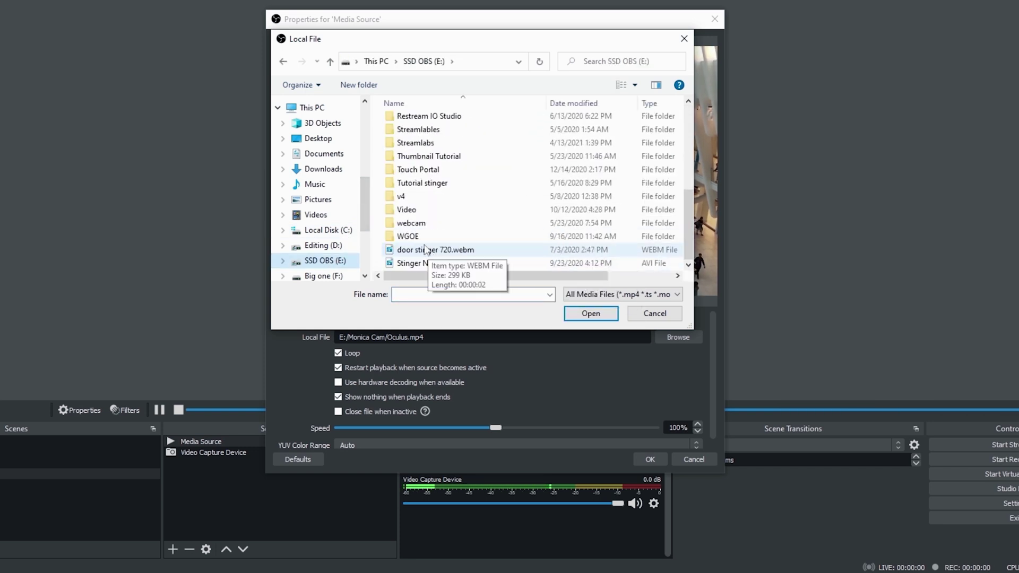
pyautogui.doubleClick(407, 236)
pyautogui.scroll(-10, 494, 227)
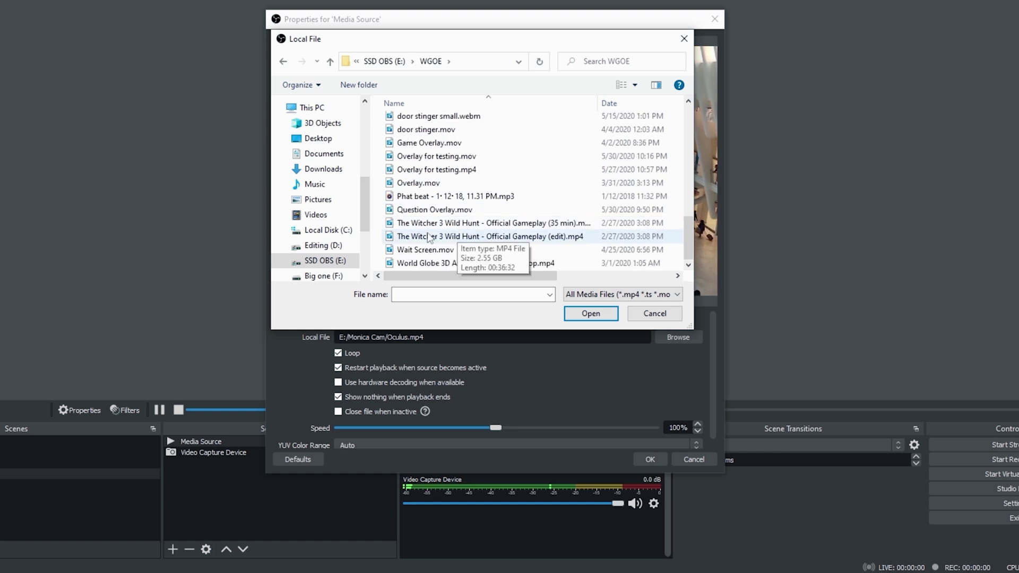
pyautogui.click(584, 317)
pyautogui.click(650, 459)
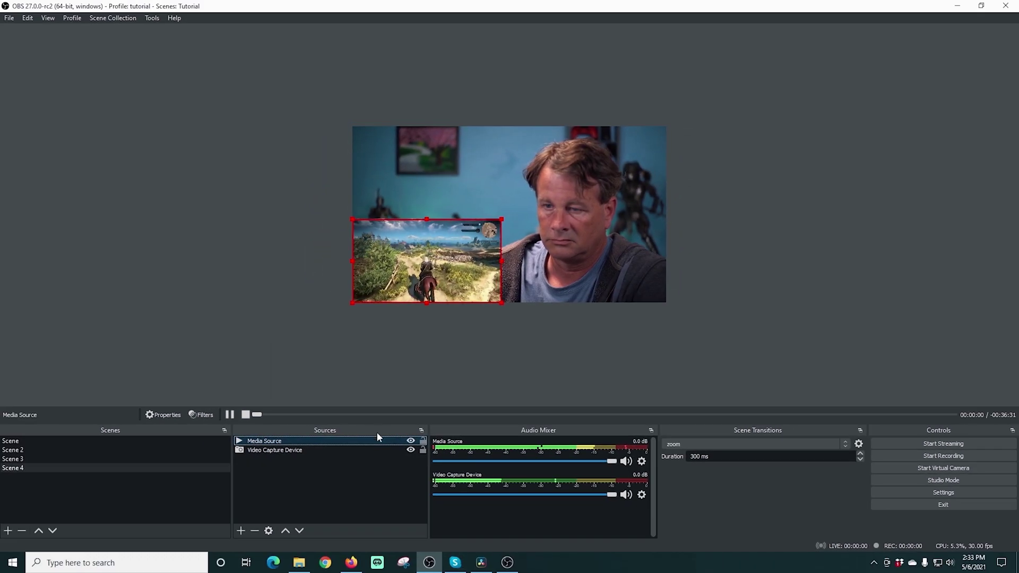
pyautogui.click(33, 457)
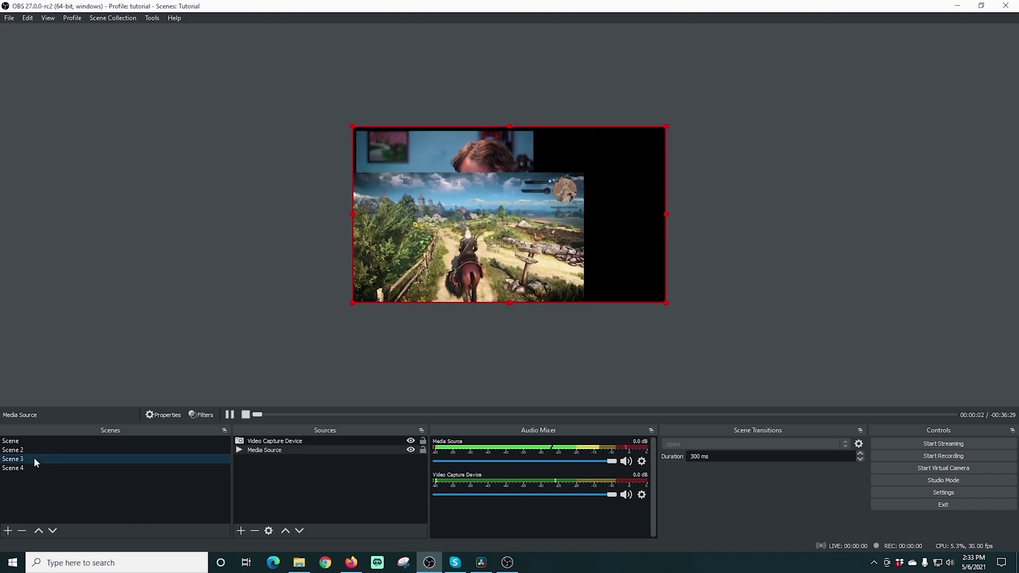
pyautogui.click(44, 467)
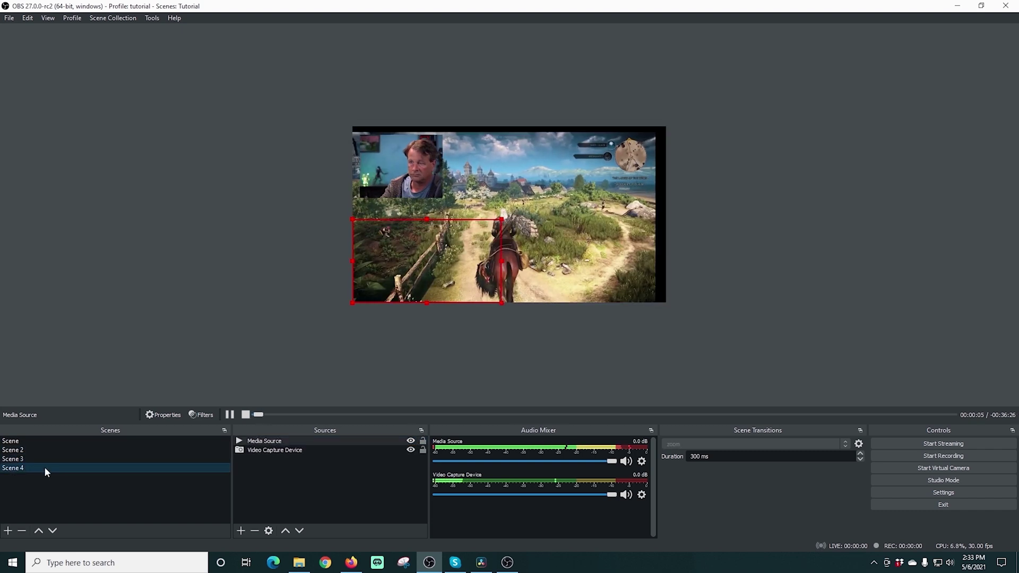
pyautogui.click(50, 460)
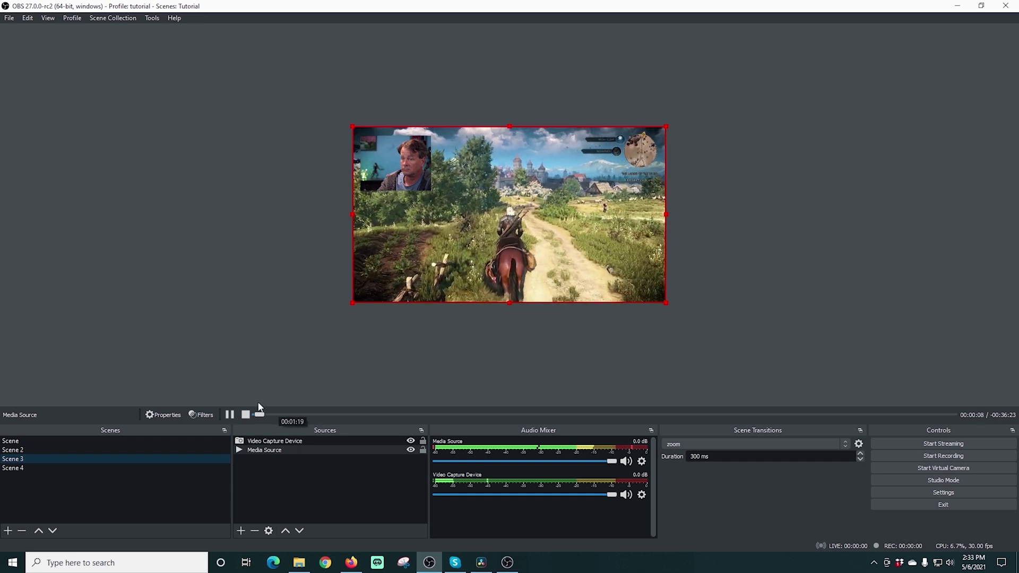
pyautogui.click(52, 469)
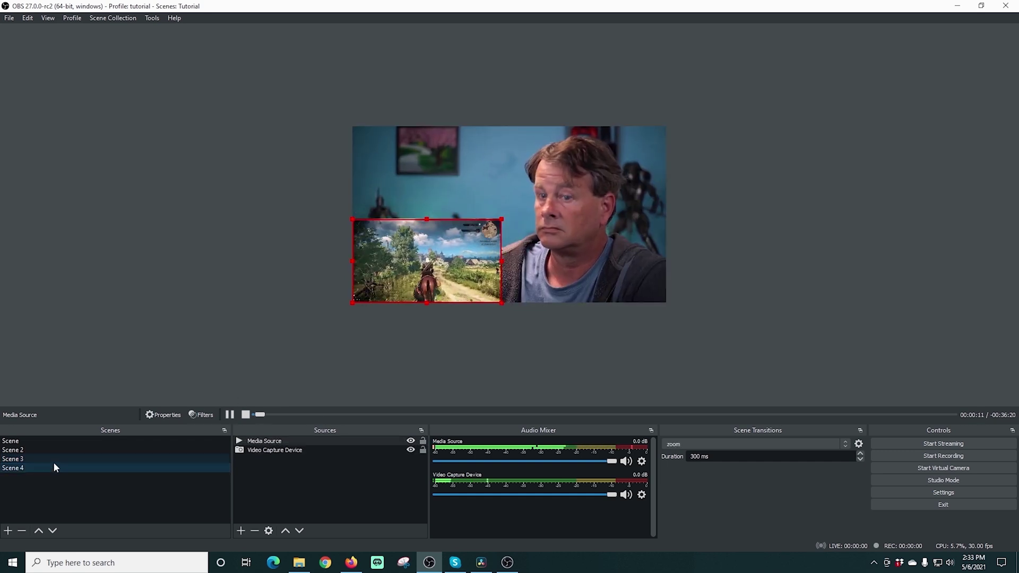
pyautogui.click(53, 459)
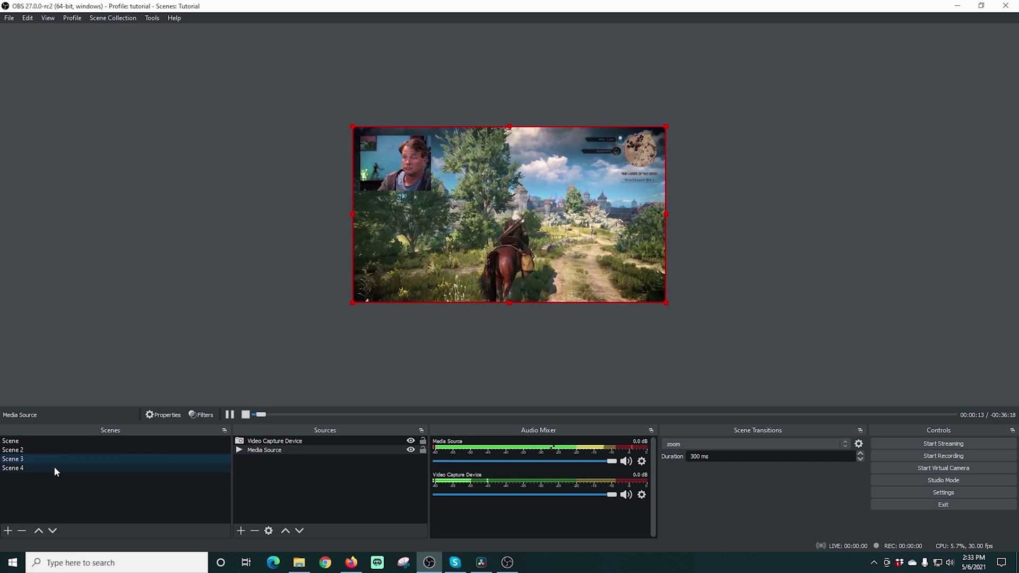
pyautogui.click(55, 471)
pyautogui.click(58, 458)
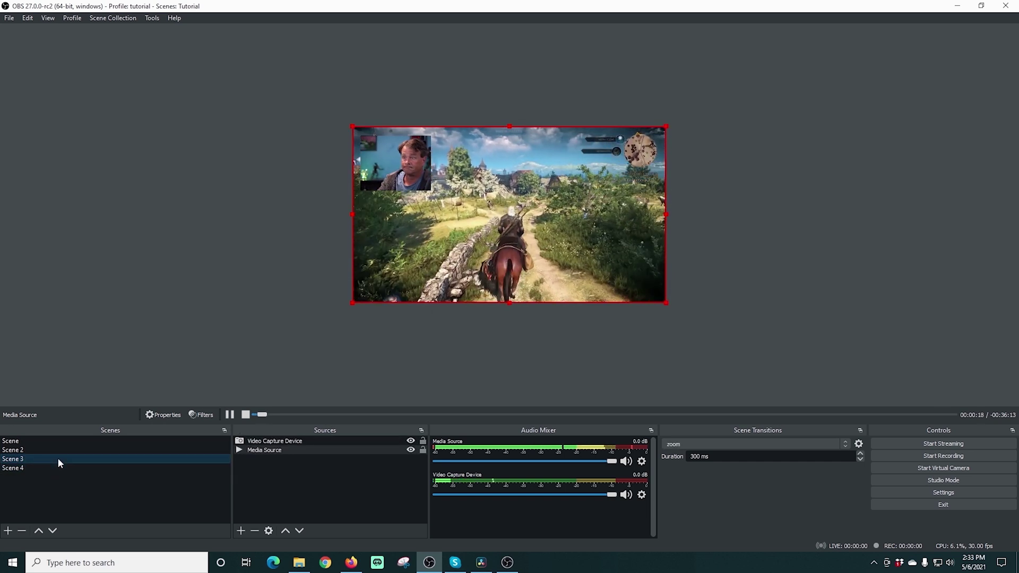
pyautogui.click(58, 468)
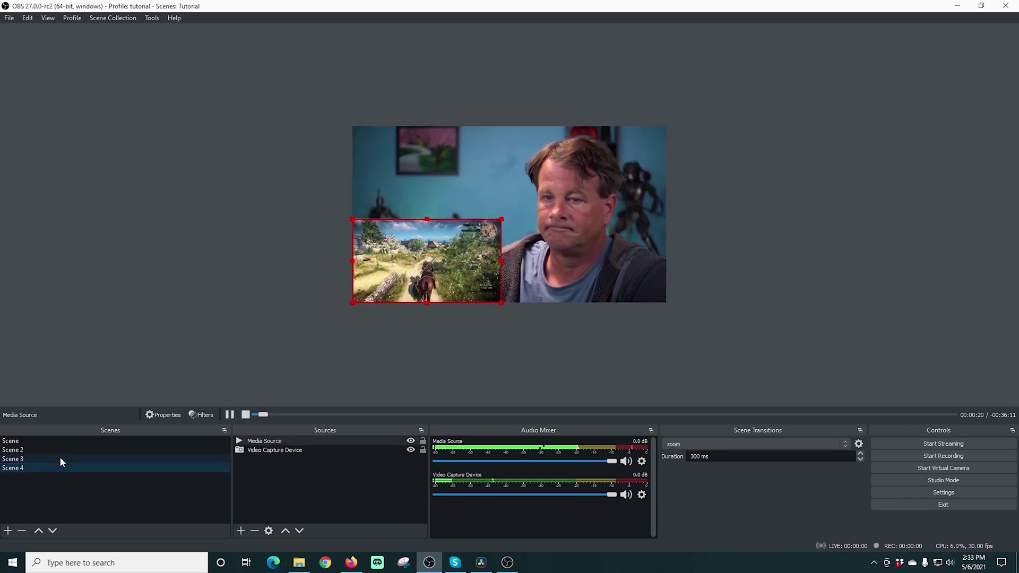
pyautogui.click(60, 460)
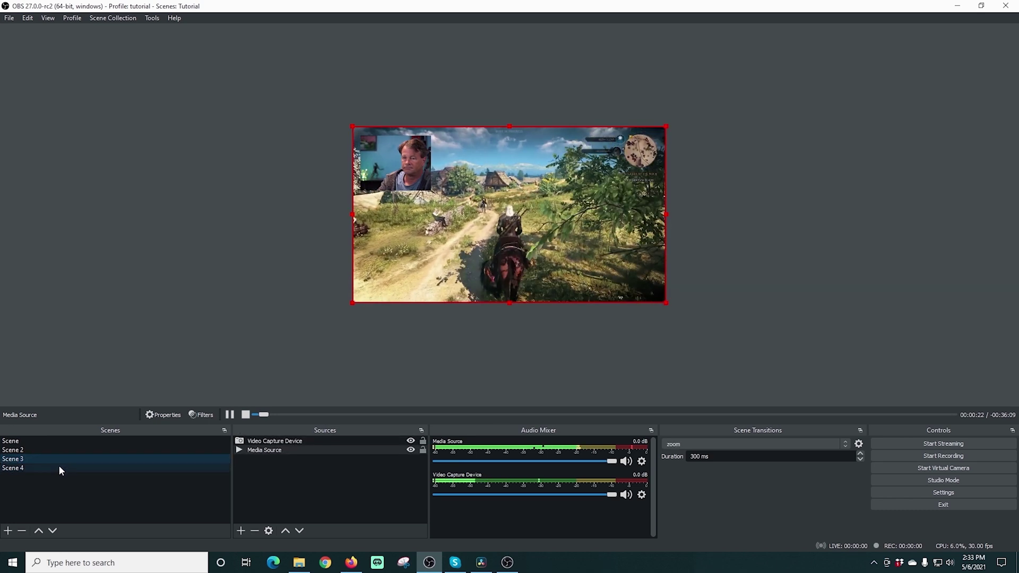
pyautogui.click(60, 469)
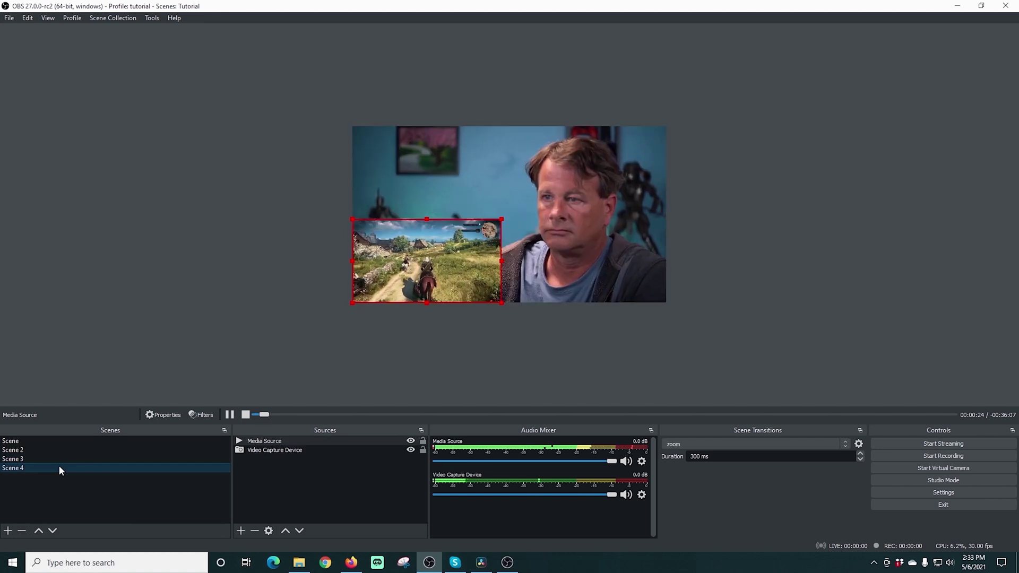
pyautogui.click(59, 459)
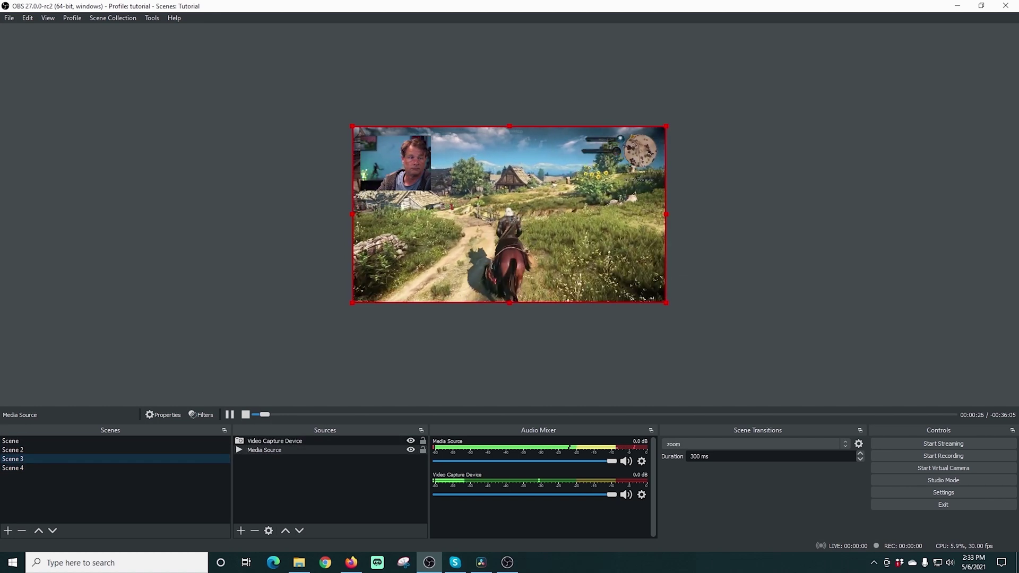
pyautogui.click(59, 470)
pyautogui.click(59, 459)
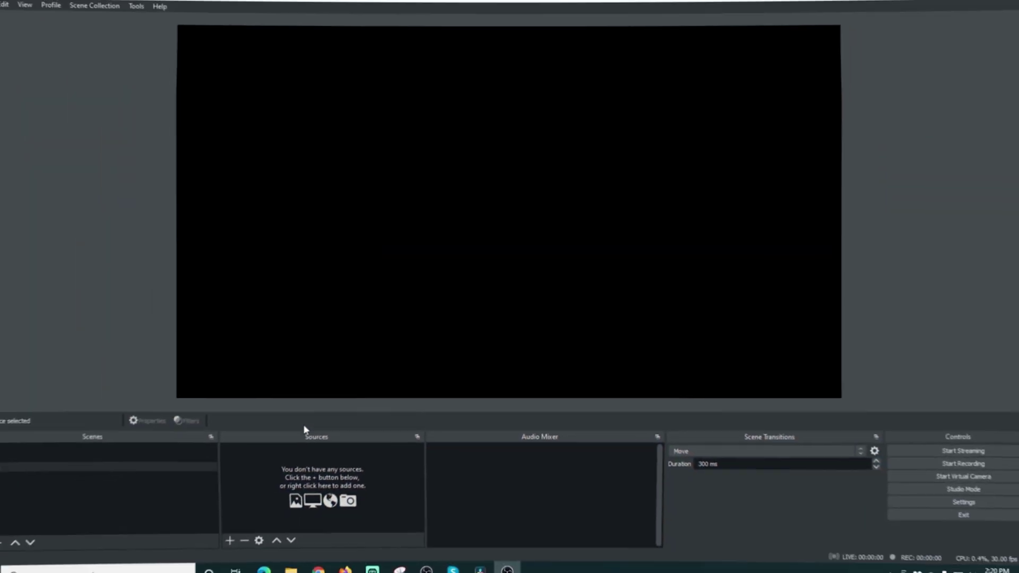
# Add a Window Capture named DR showing the [Resolve.exe] DaVinci Resolve - Blue Boxes window
pyautogui.click(236, 533)
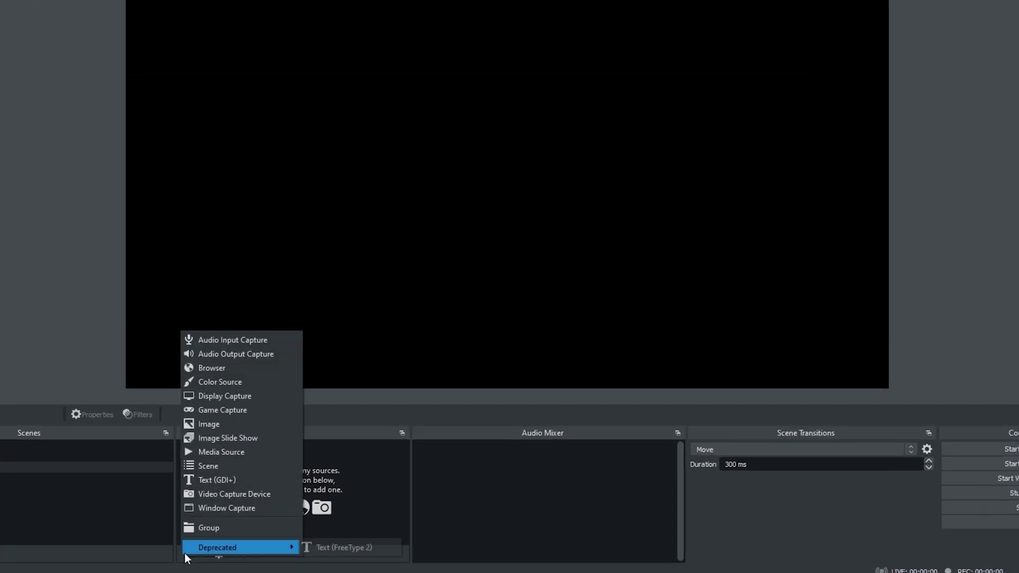
pyautogui.click(262, 493)
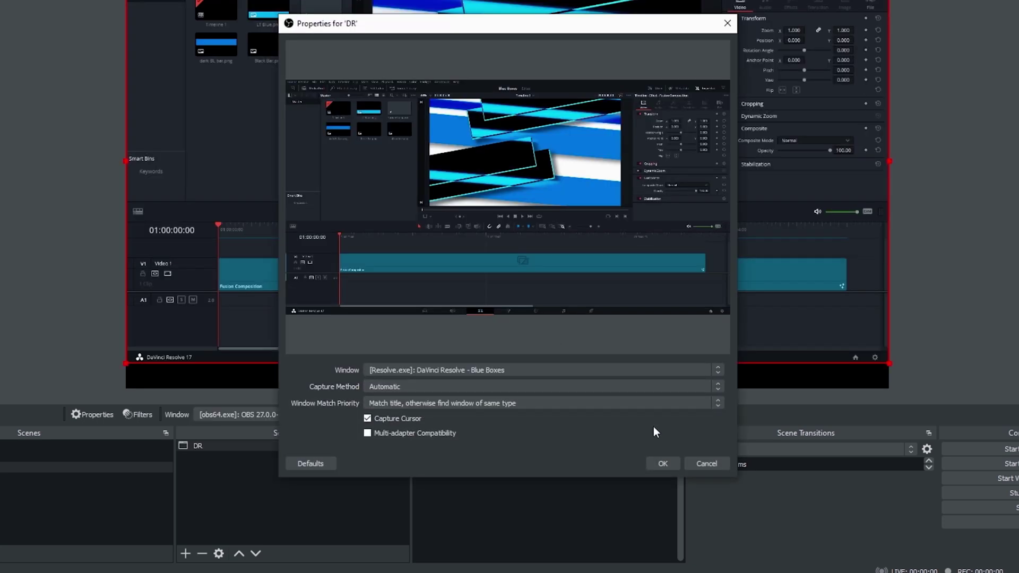
pyautogui.click(663, 463)
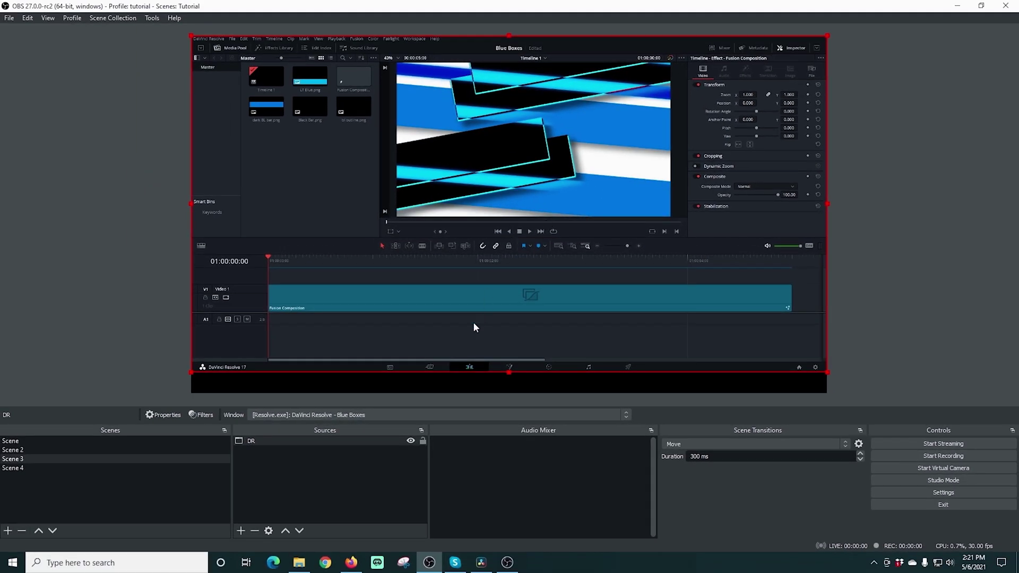
# Add a Video Capture Device source with its default name, using the Cam Link as the device
pyautogui.click(241, 531)
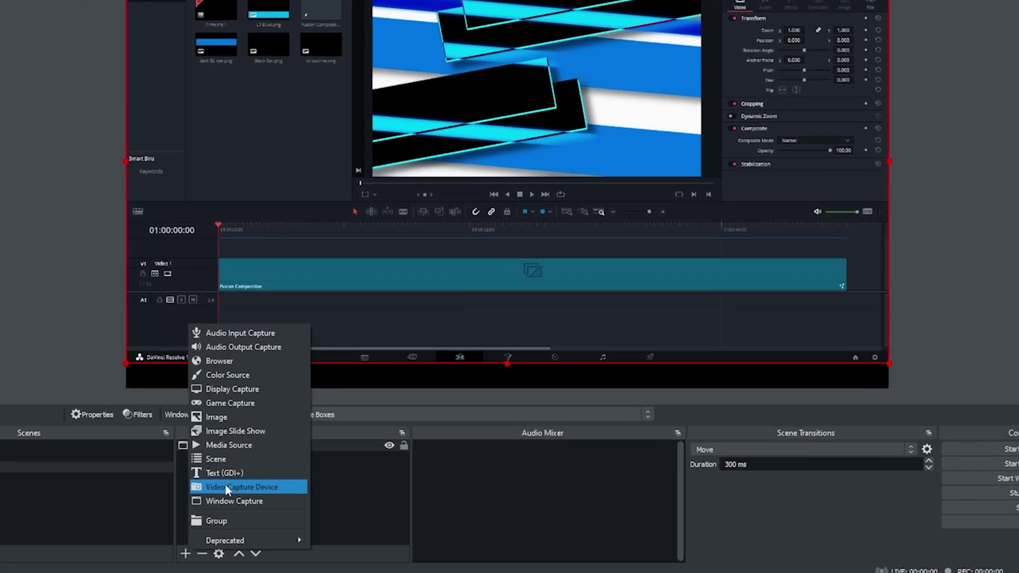
pyautogui.click(227, 487)
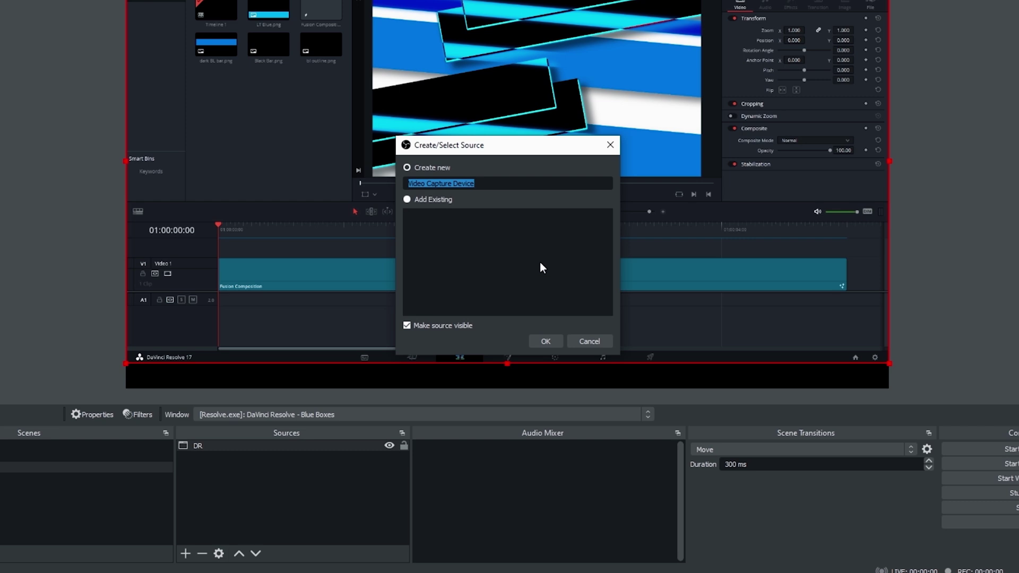
pyautogui.click(540, 342)
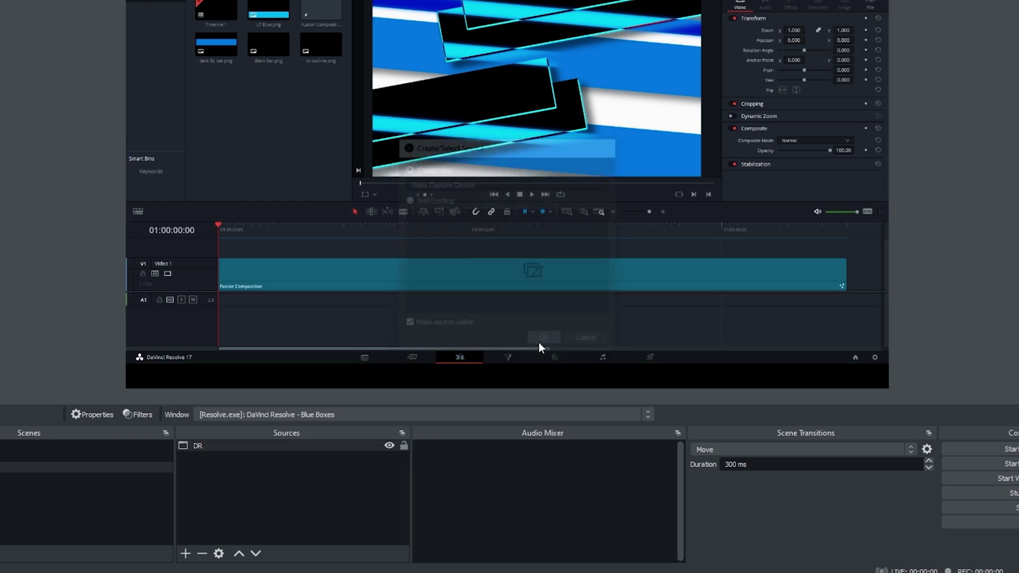
pyautogui.click(486, 266)
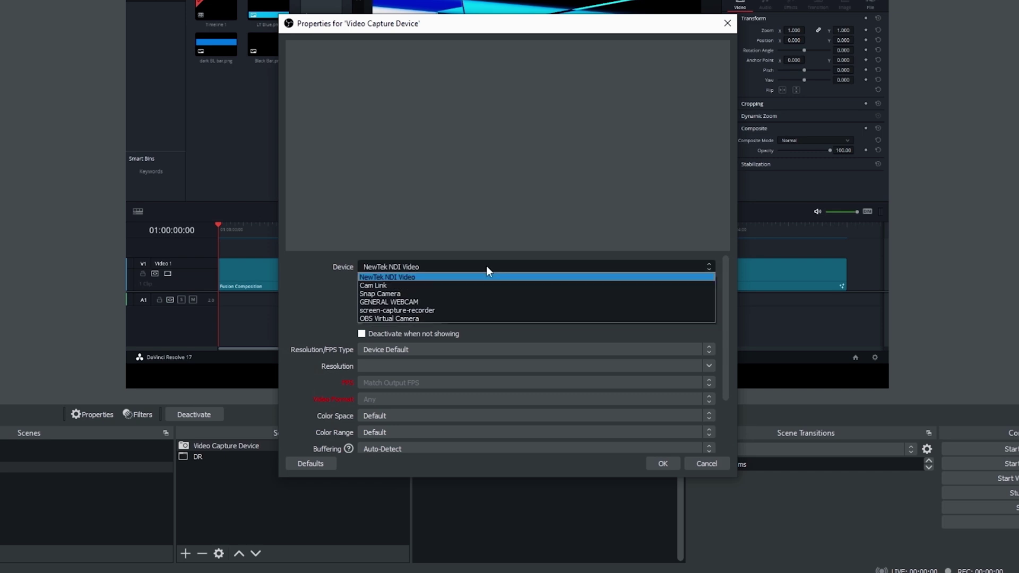
pyautogui.click(454, 285)
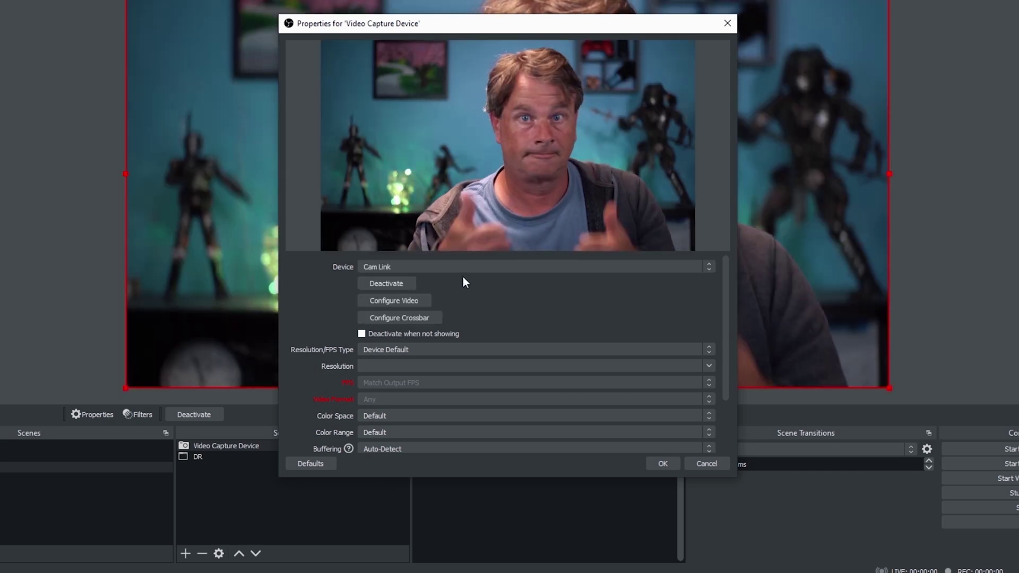
# Set the webcam's Resolution/FPS Type to Custom at 1920x1080
pyautogui.click(463, 352)
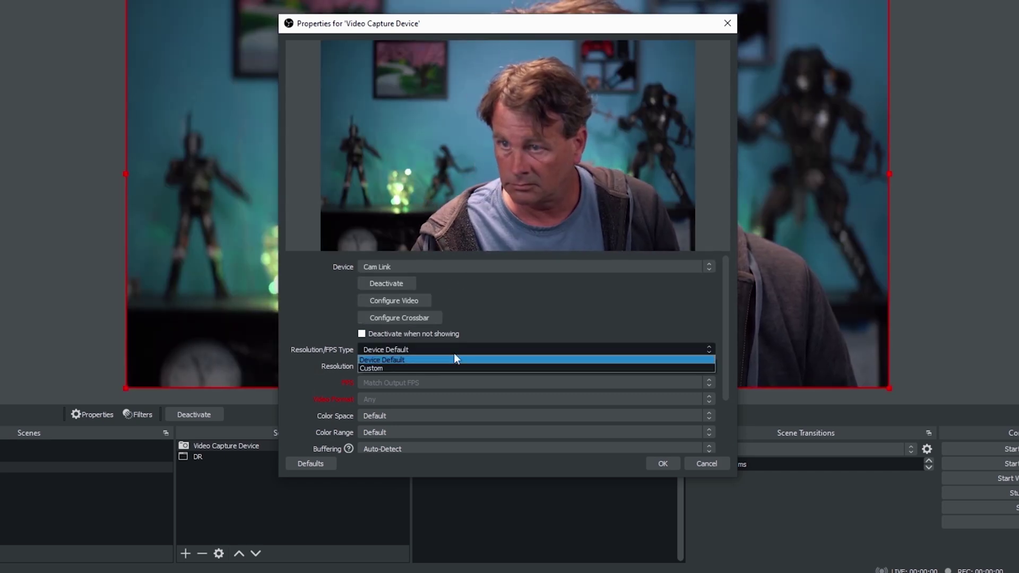
pyautogui.click(406, 369)
pyautogui.click(686, 366)
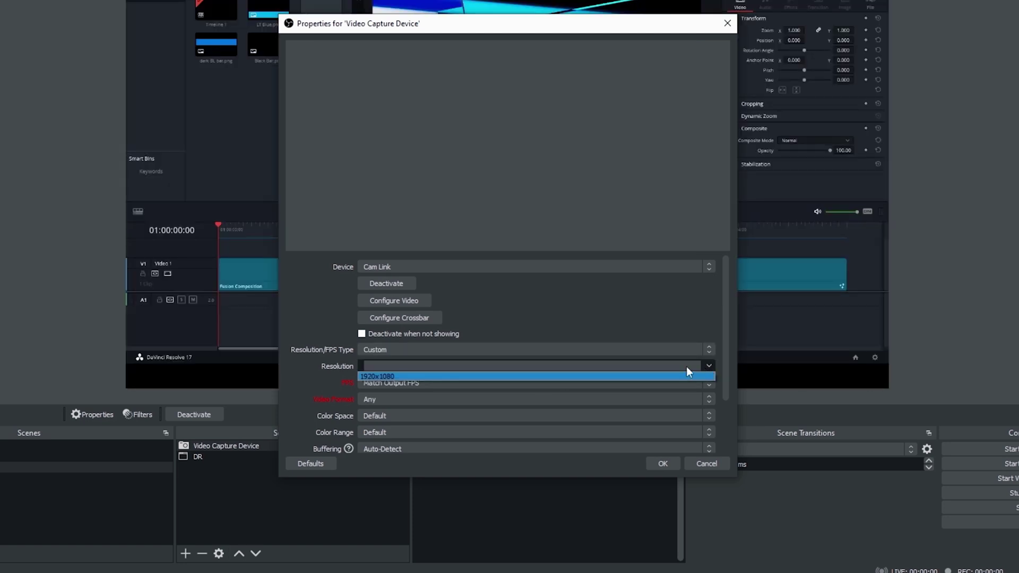
pyautogui.click(540, 376)
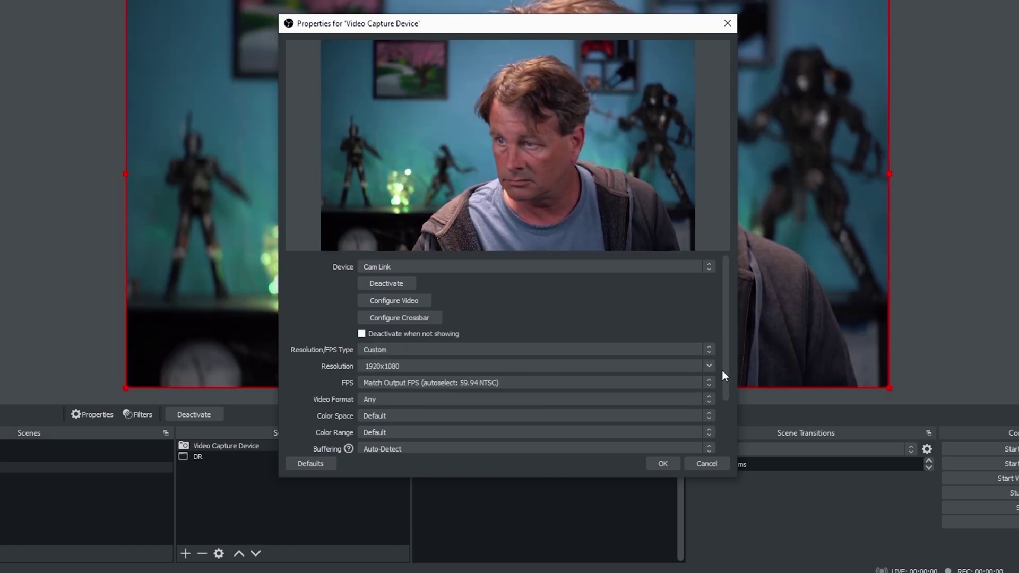
pyautogui.moveTo(721, 371); pyautogui.dragTo(714, 430)
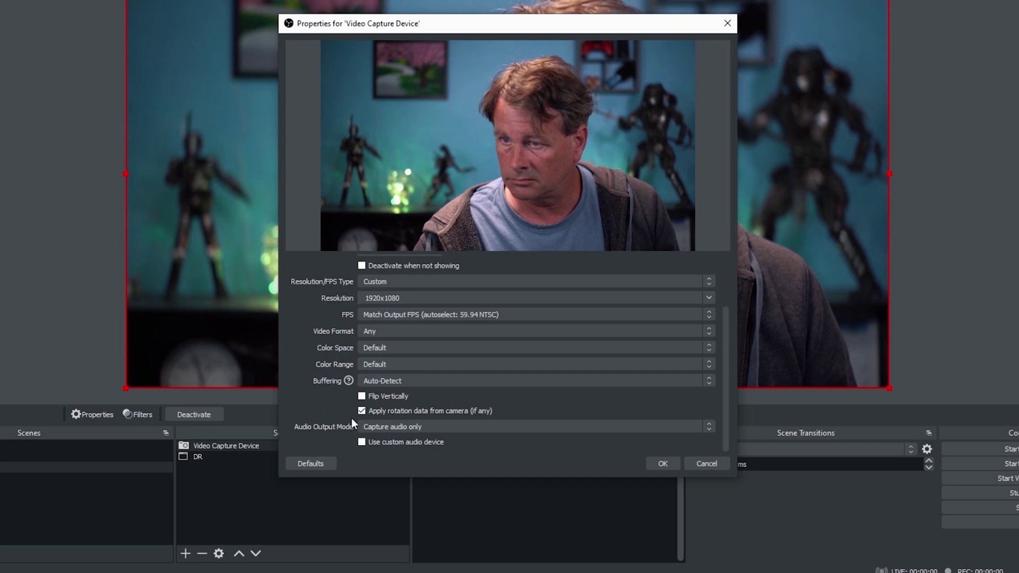
# Enable a custom audio device, choose the Cam Link audio, and confirm the source
pyautogui.click(362, 442)
pyautogui.scroll(-1, 334, 422)
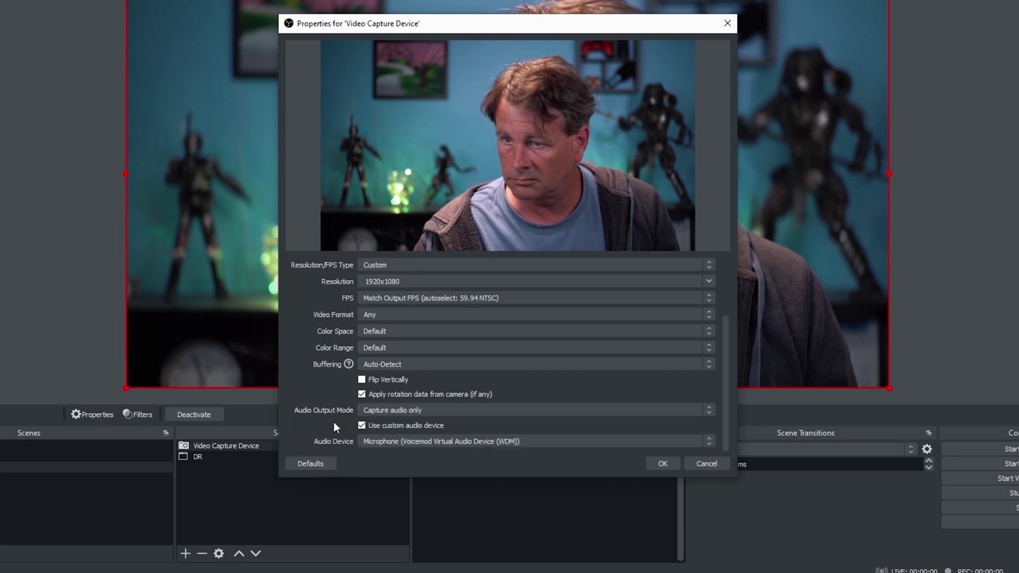
pyautogui.click(424, 442)
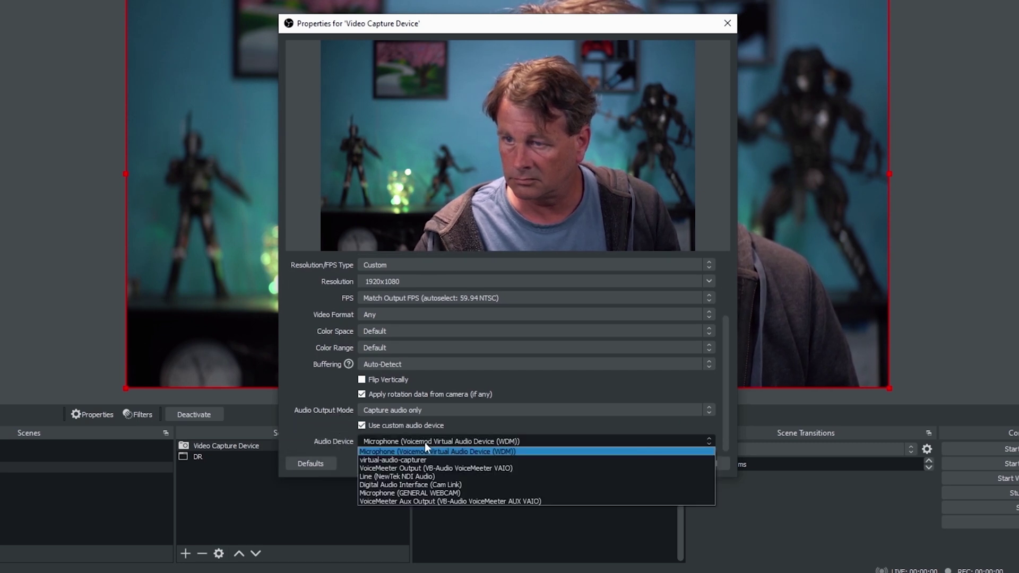
pyautogui.click(439, 484)
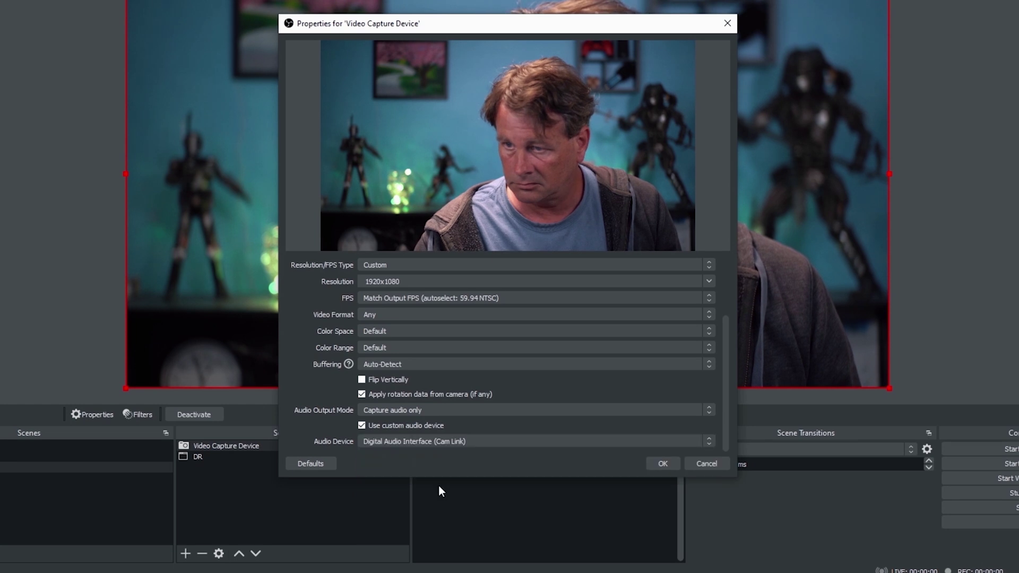
pyautogui.click(663, 463)
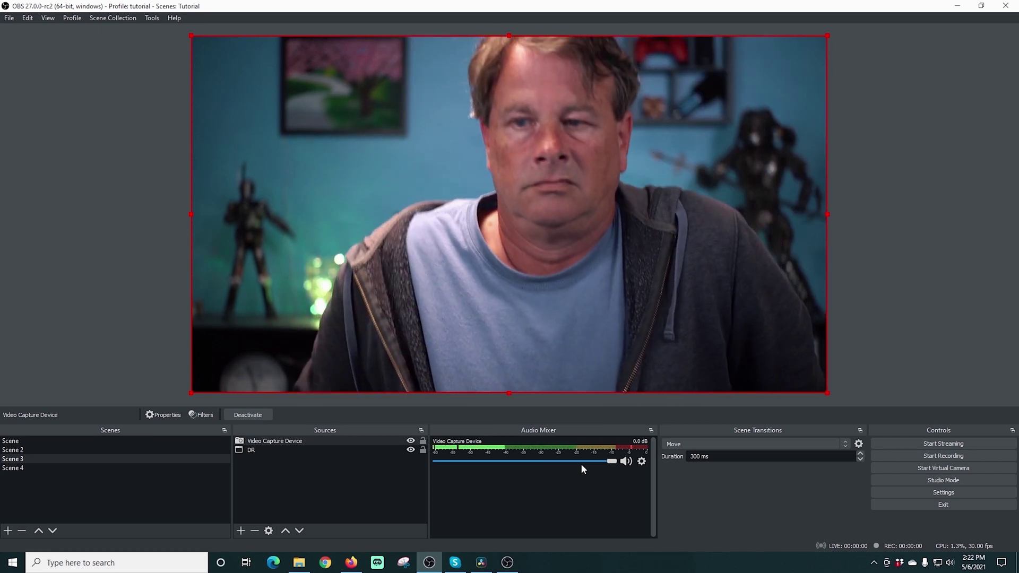
# Scale the webcam down, move it to the top-left over Resolve, and crop its left side
pyautogui.moveTo(827, 35); pyautogui.dragTo(371, 315)
pyautogui.moveTo(265, 321); pyautogui.dragTo(685, 292)
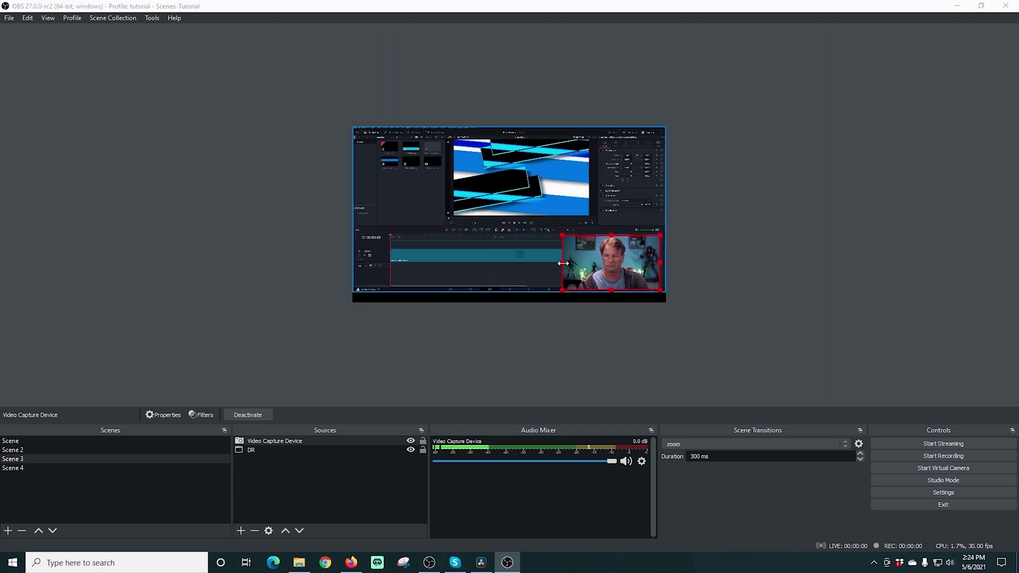
pyautogui.moveTo(563, 263); pyautogui.dragTo(395, 172)
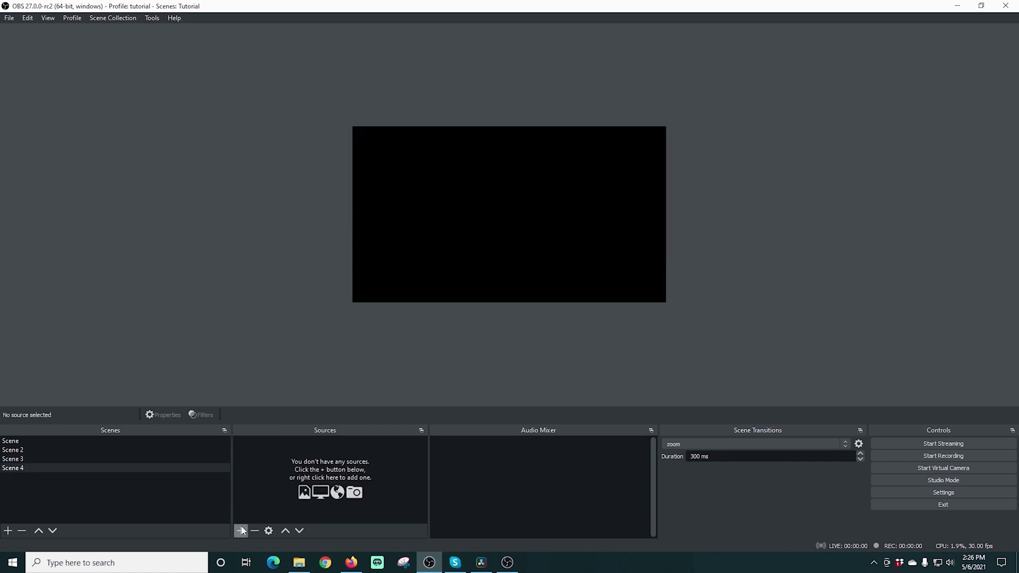
# Add the existing DR window capture to the empty scene
pyautogui.click(241, 531)
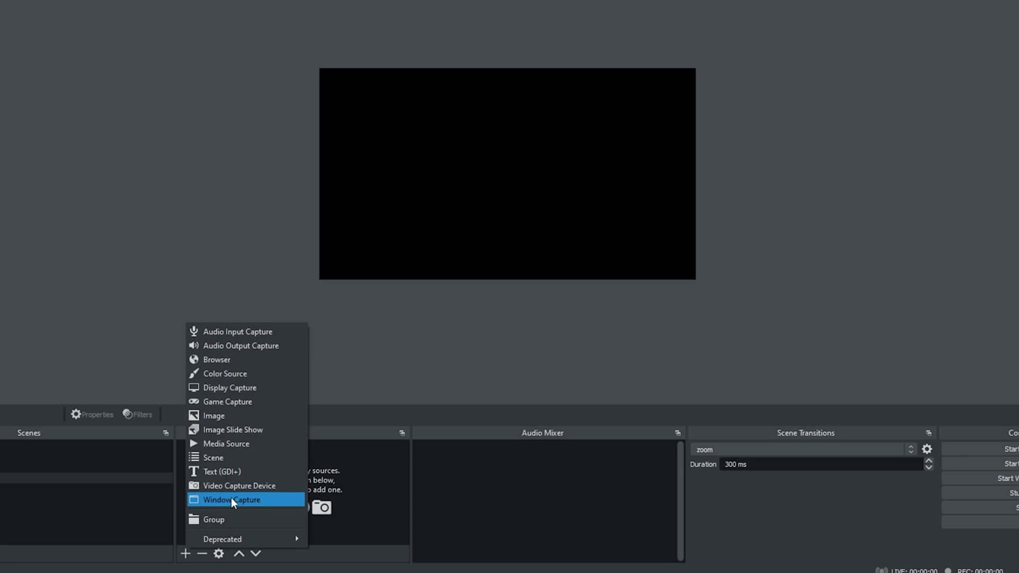
pyautogui.click(232, 501)
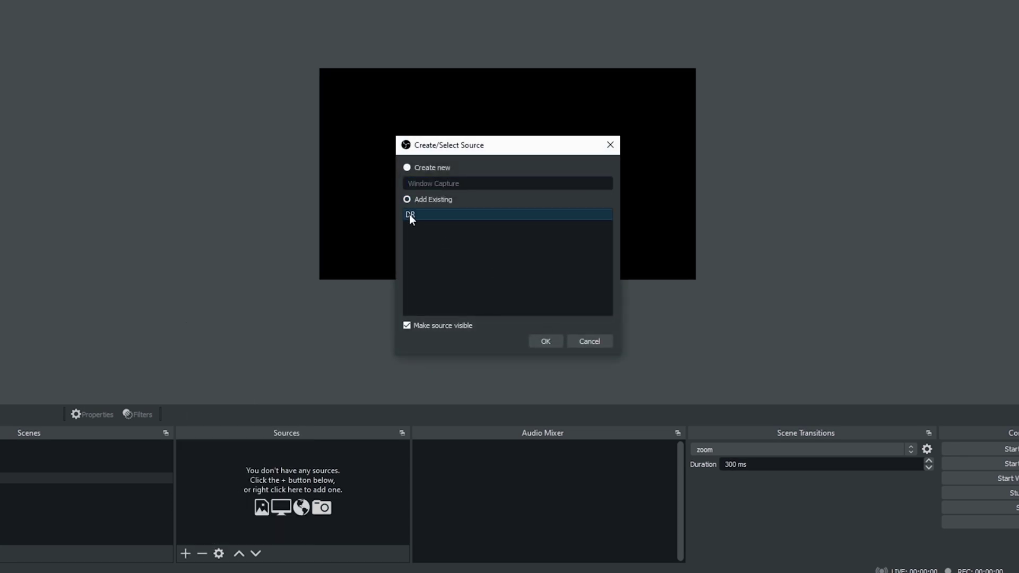
pyautogui.click(542, 340)
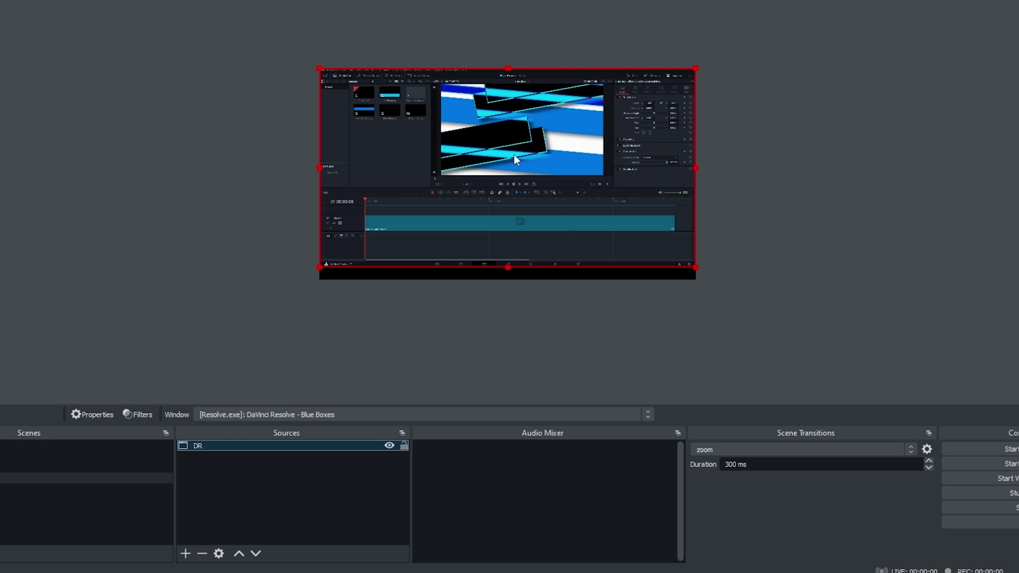
# Enlarge and reposition DR so Resolve's viewer and inspector fill the canvas
pyautogui.moveTo(696, 268)
pyautogui.mouseDown()
pyautogui.moveTo(732, 314)
pyautogui.moveTo(861, 422)
pyautogui.mouseUp()
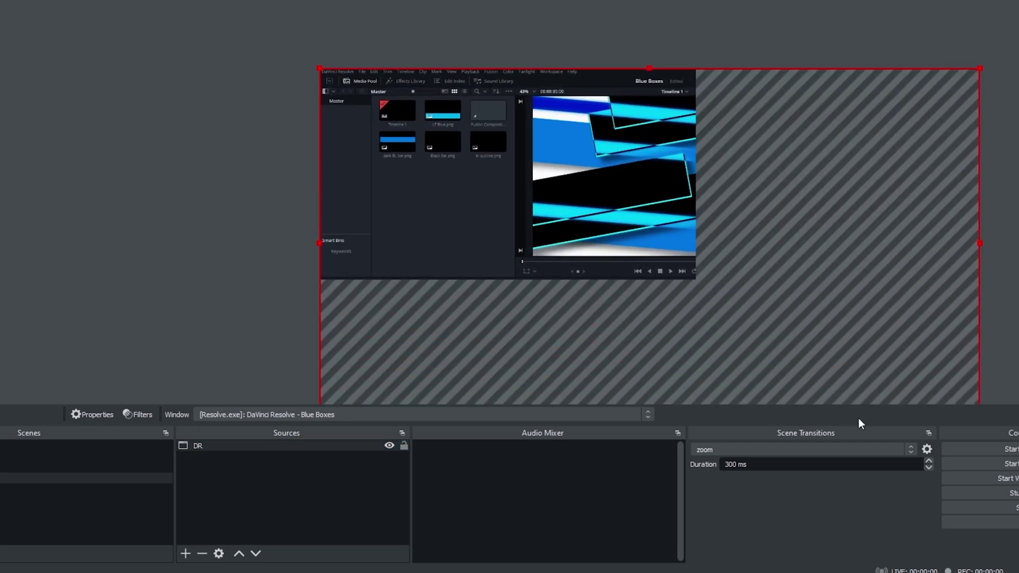
pyautogui.moveTo(647, 250); pyautogui.dragTo(555, 95)
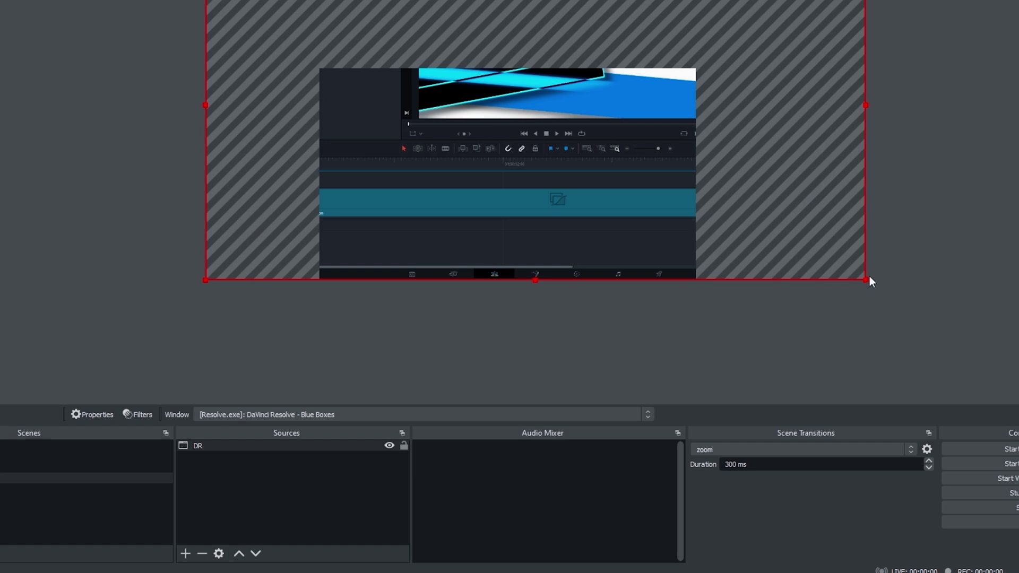
pyautogui.moveTo(866, 280); pyautogui.dragTo(703, 167)
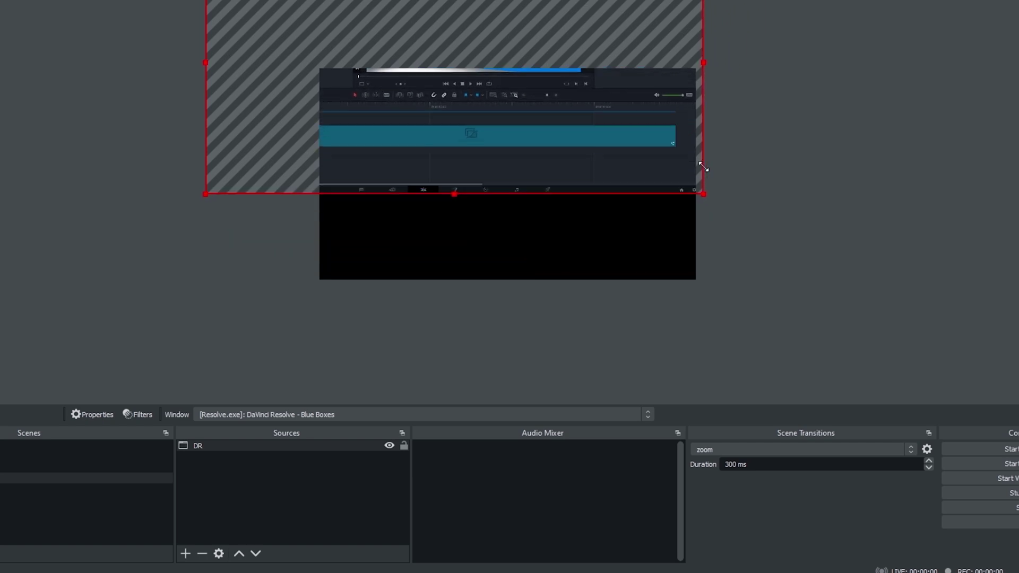
pyautogui.moveTo(656, 139); pyautogui.dragTo(576, 278)
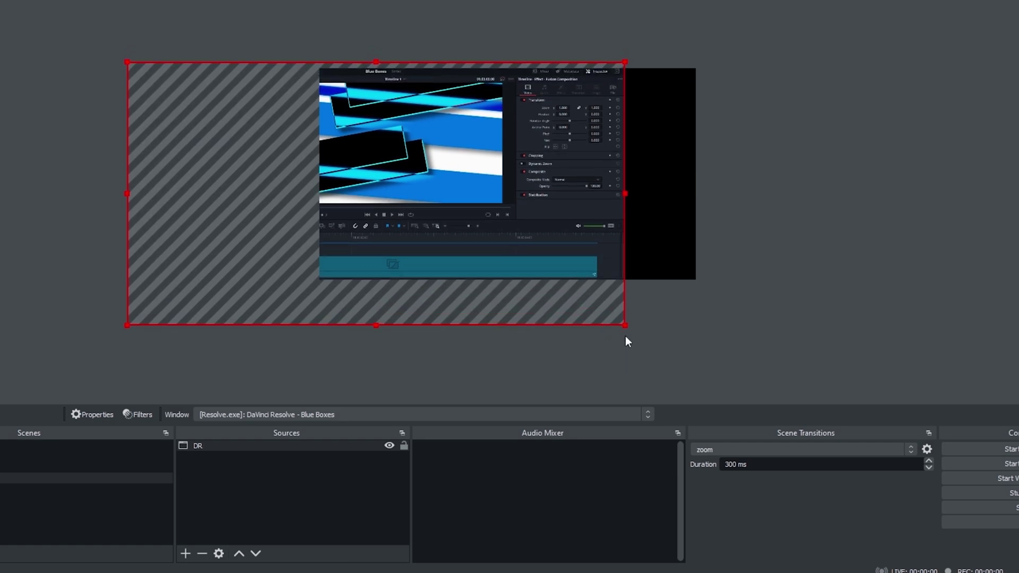
pyautogui.moveTo(625, 325); pyautogui.dragTo(758, 393)
pyautogui.moveTo(646, 228); pyautogui.dragTo(579, 234)
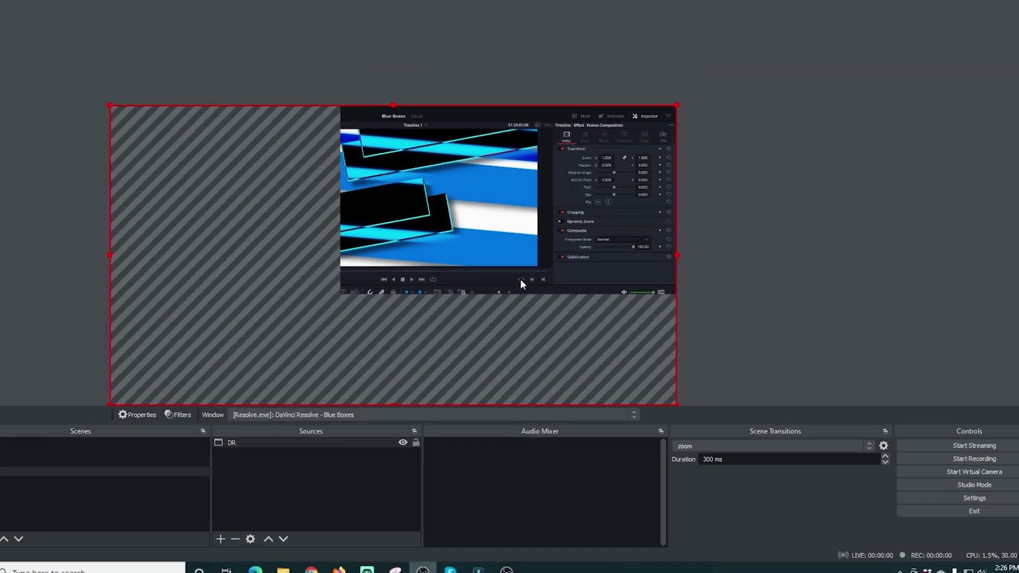
# Switch back and forth between Scene 3 and Scene 4 to preview the zoom transition
pyautogui.click(78, 459)
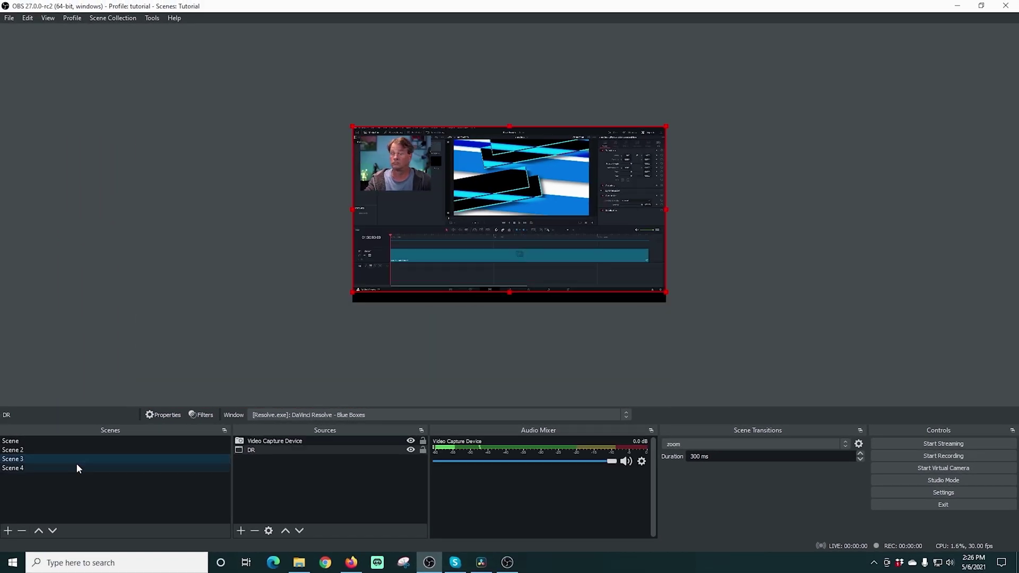
pyautogui.click(76, 467)
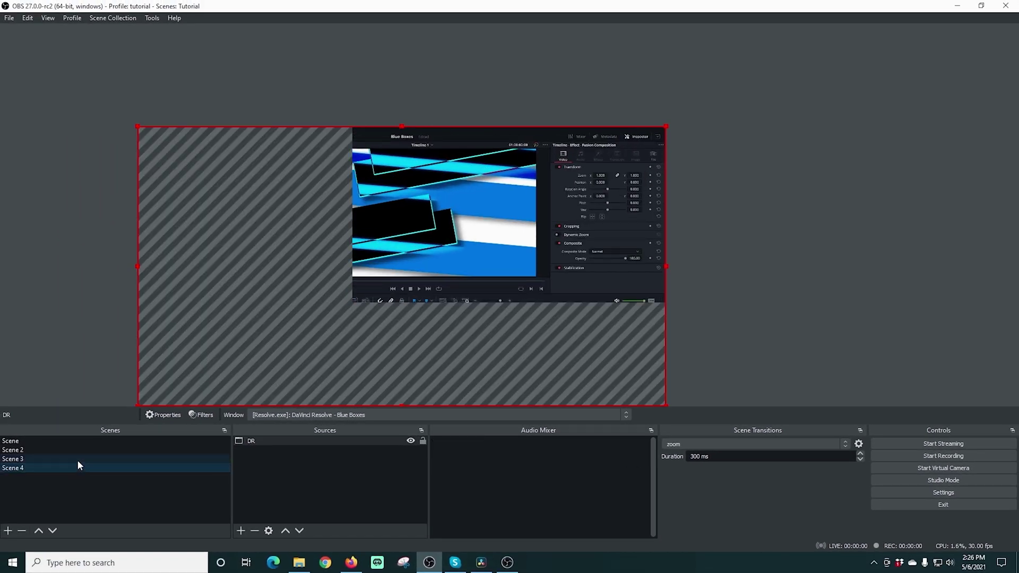
pyautogui.click(78, 459)
pyautogui.click(78, 467)
pyautogui.click(81, 459)
pyautogui.click(81, 469)
pyautogui.click(84, 459)
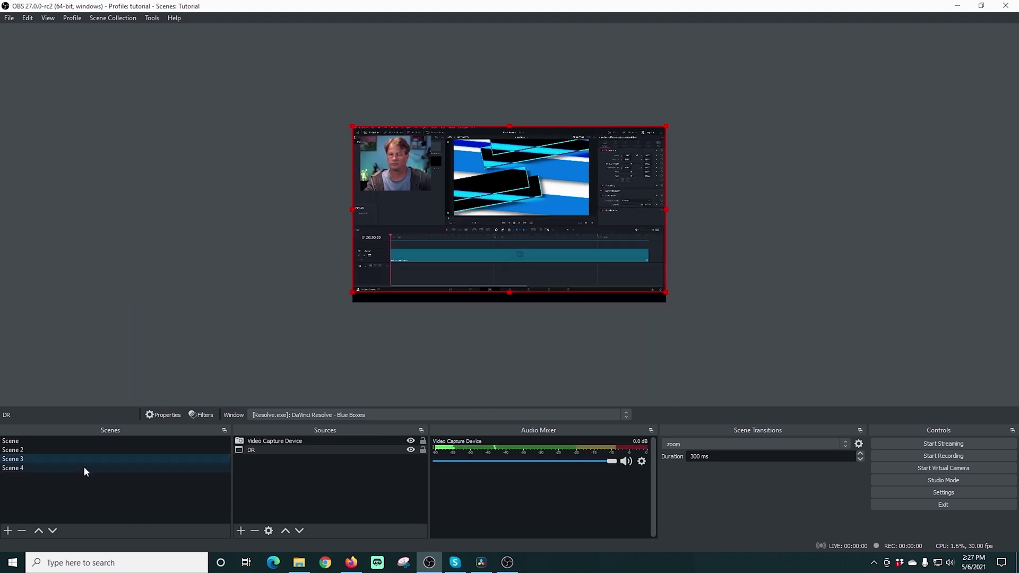
pyautogui.click(84, 466)
pyautogui.click(241, 530)
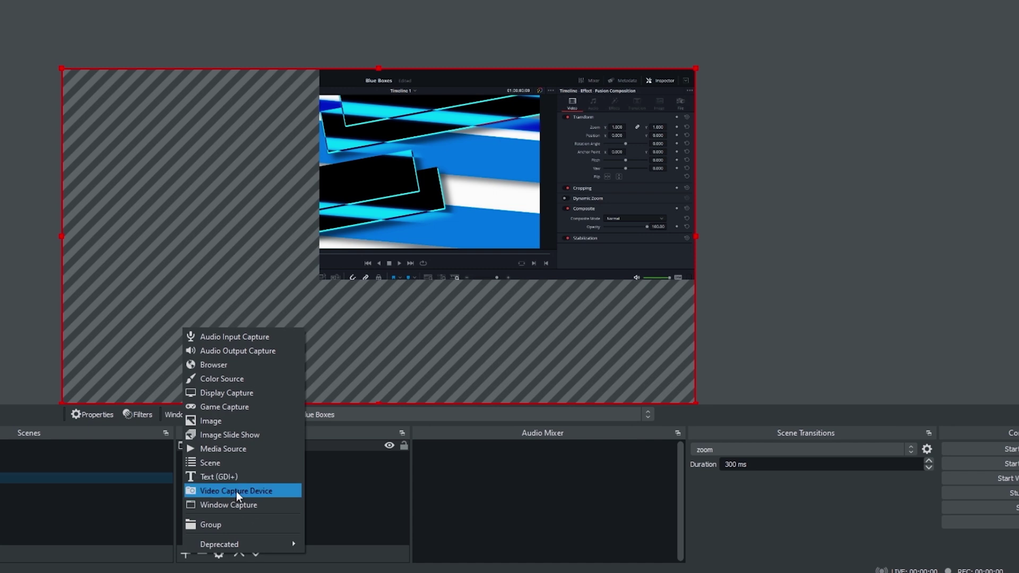
# Add the existing Video Capture Device webcam to this scene
pyautogui.click(237, 491)
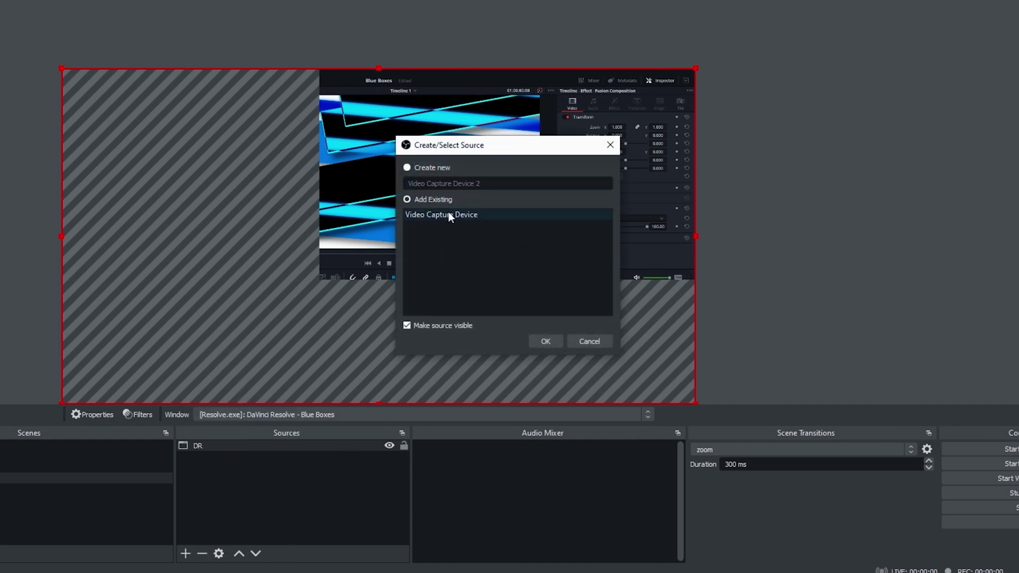
pyautogui.click(448, 214)
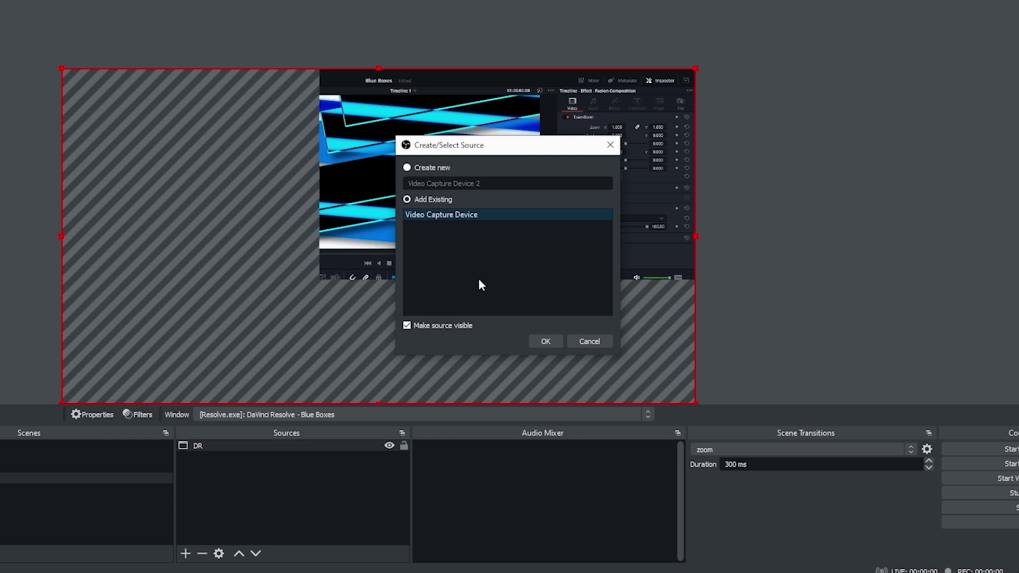
pyautogui.click(538, 339)
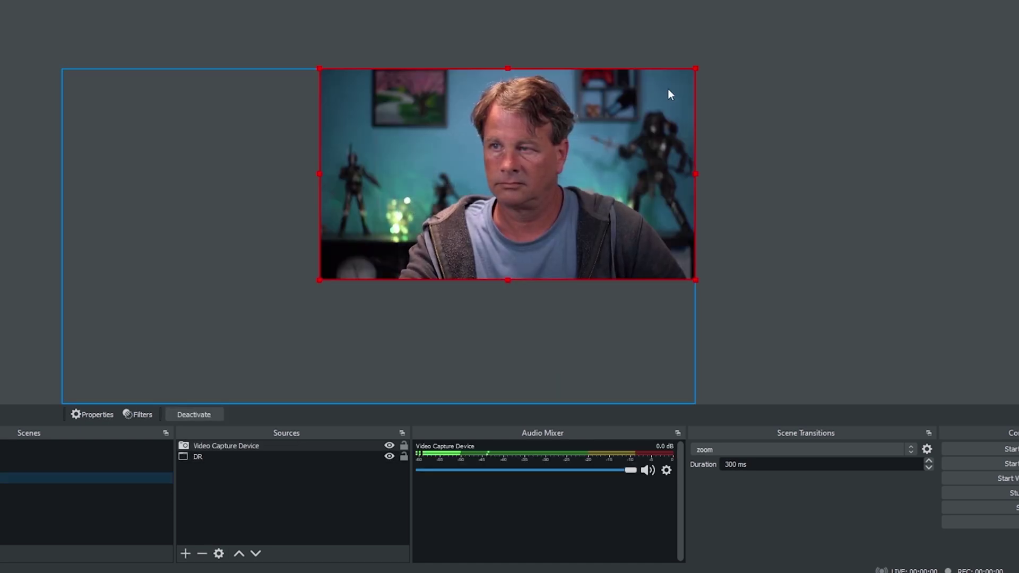
# Shrink the webcam, crop both sides, and place it at the bottom-left of the capture
pyautogui.moveTo(695, 68); pyautogui.dragTo(469, 238)
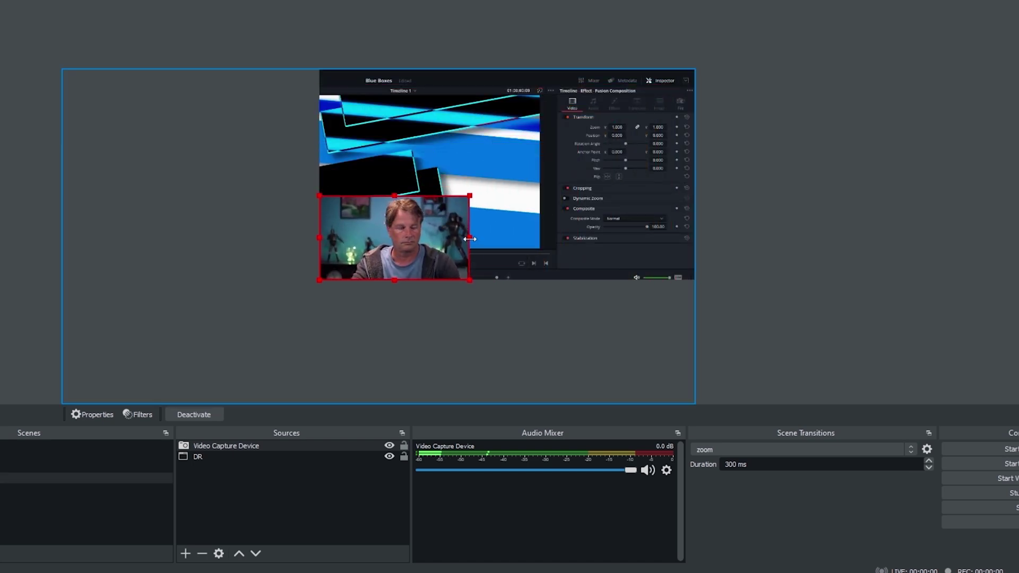
pyautogui.moveTo(470, 238); pyautogui.dragTo(447, 247)
pyautogui.moveTo(319, 238); pyautogui.dragTo(342, 243)
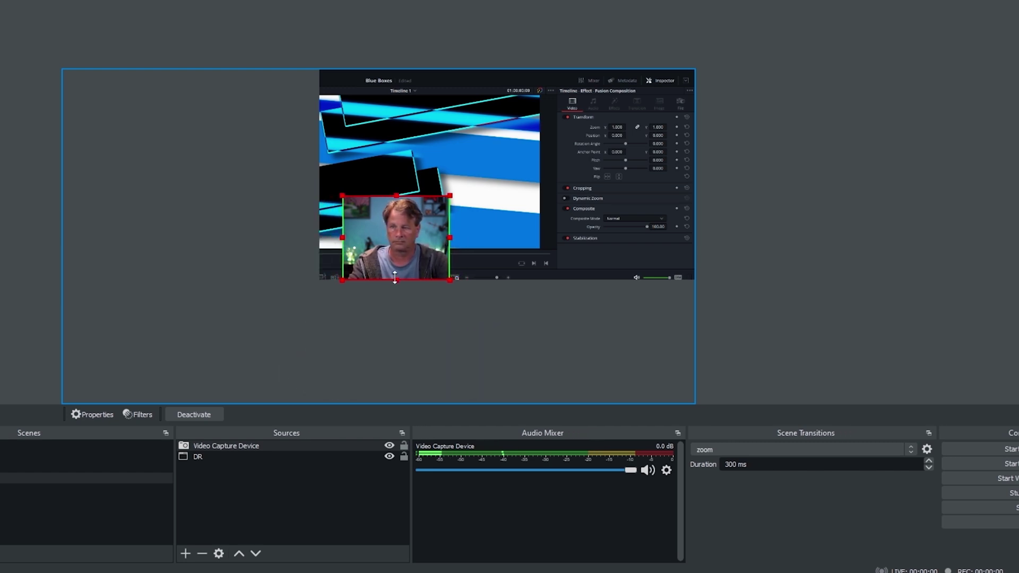
pyautogui.moveTo(394, 277); pyautogui.dragTo(382, 280)
pyautogui.moveTo(444, 200); pyautogui.dragTo(381, 250)
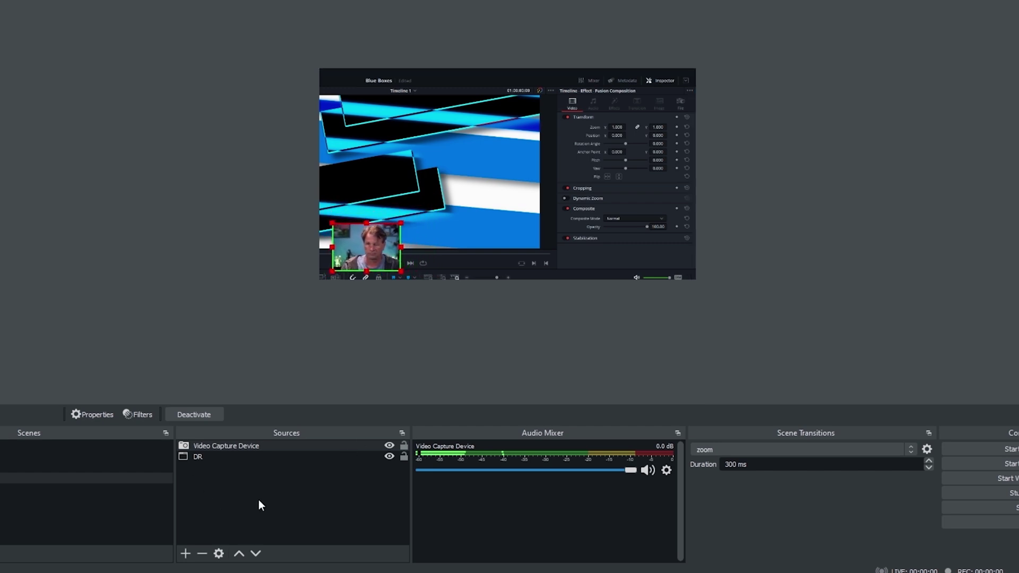
# Give the webcam a Swipe show transition with direction Right, previewed before confirming
pyautogui.click(389, 446)
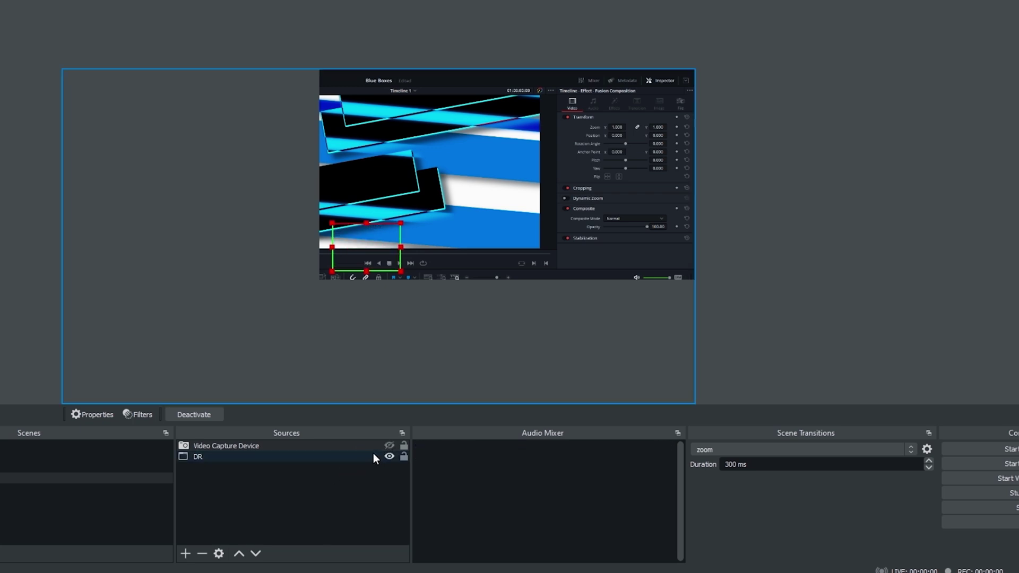
pyautogui.click(386, 446)
pyautogui.rightClick(350, 445)
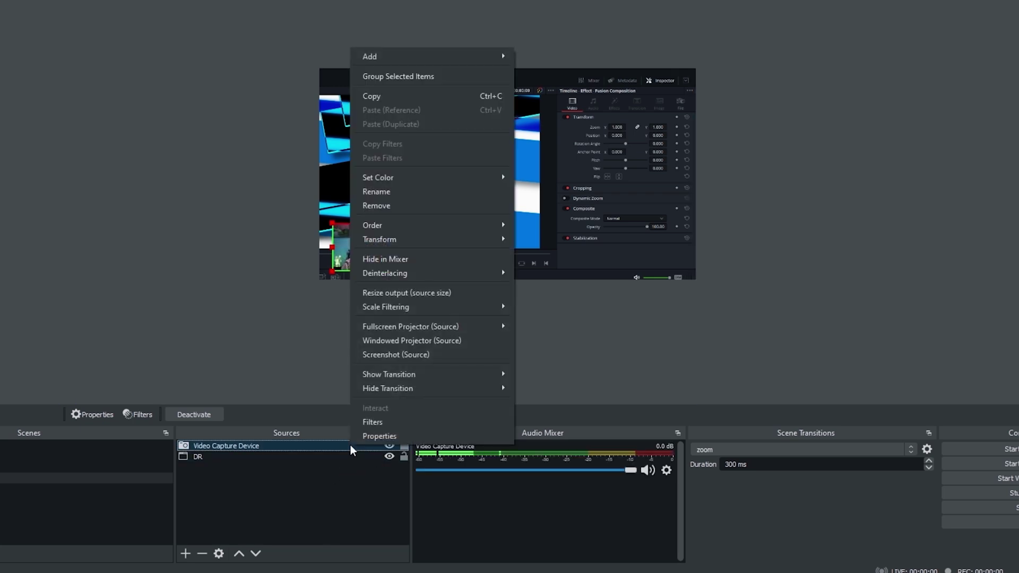
pyautogui.moveTo(412, 375)
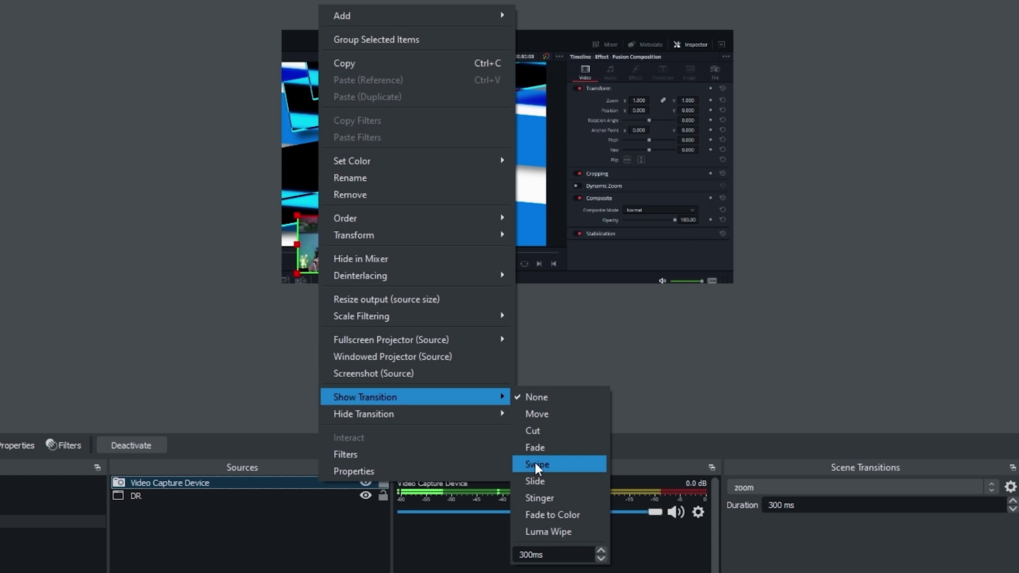
pyautogui.click(535, 464)
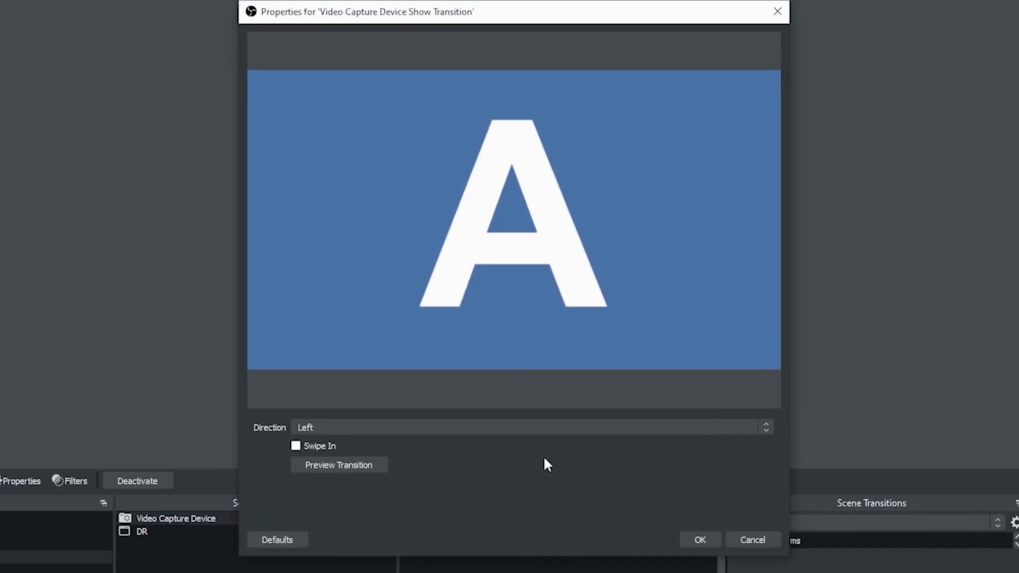
pyautogui.click(352, 468)
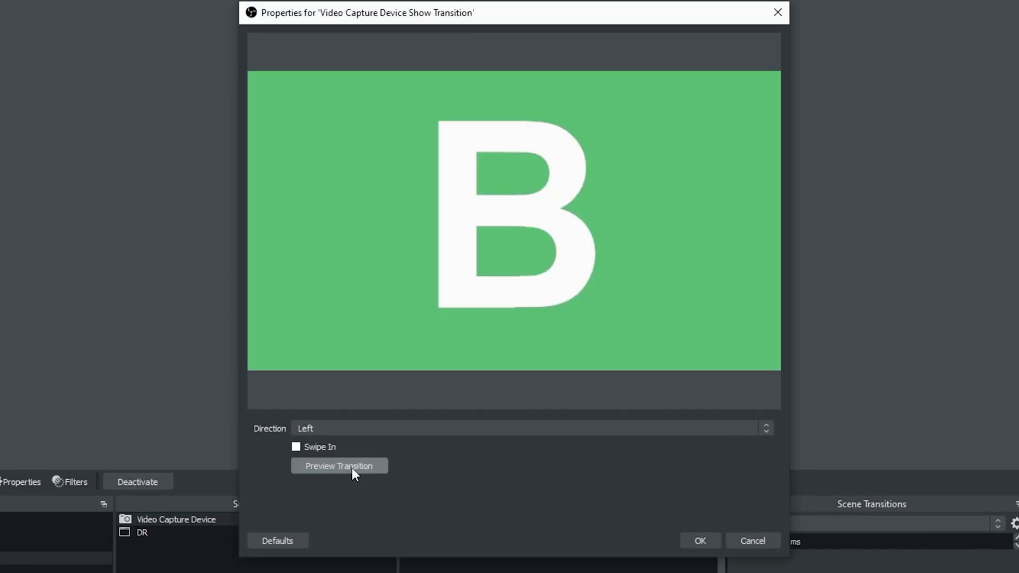
pyautogui.click(394, 430)
pyautogui.click(377, 450)
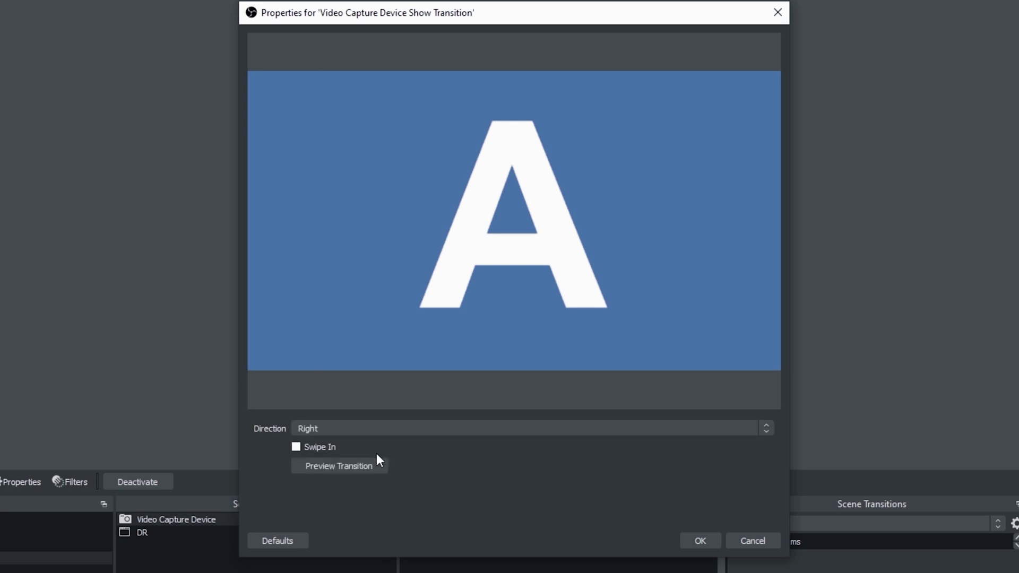
pyautogui.click(355, 466)
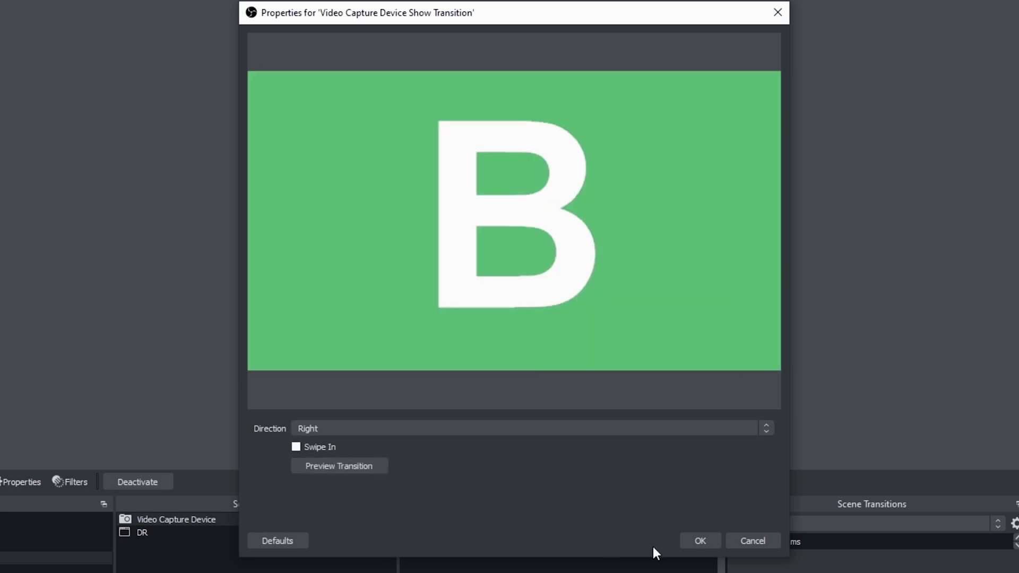
pyautogui.click(690, 540)
# Toggle the webcam's visibility twice to test its swipe-in transition
pyautogui.rightClick(260, 518)
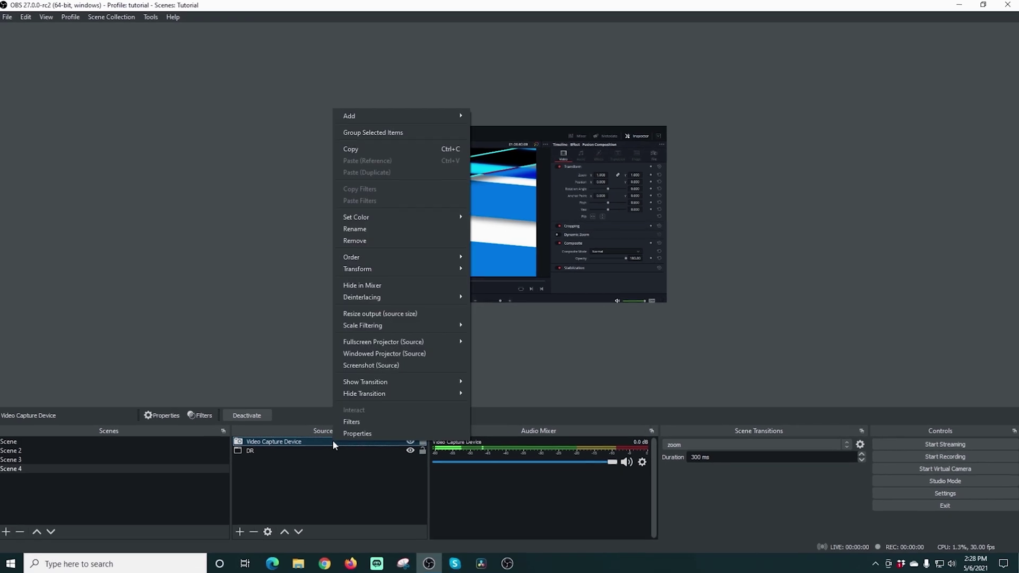
pyautogui.moveTo(380, 394)
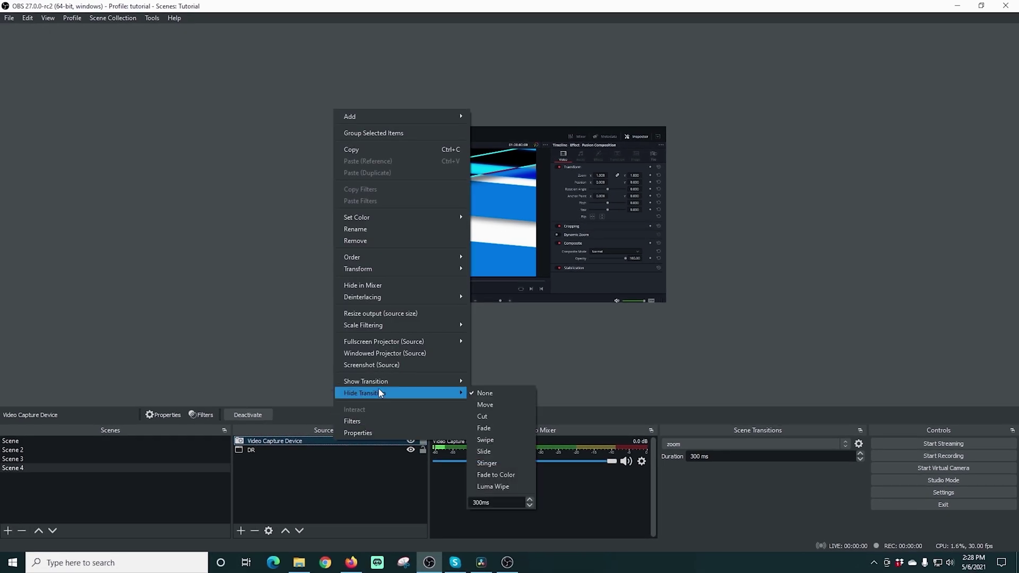
pyautogui.click(492, 438)
pyautogui.click(411, 441)
pyautogui.click(411, 441)
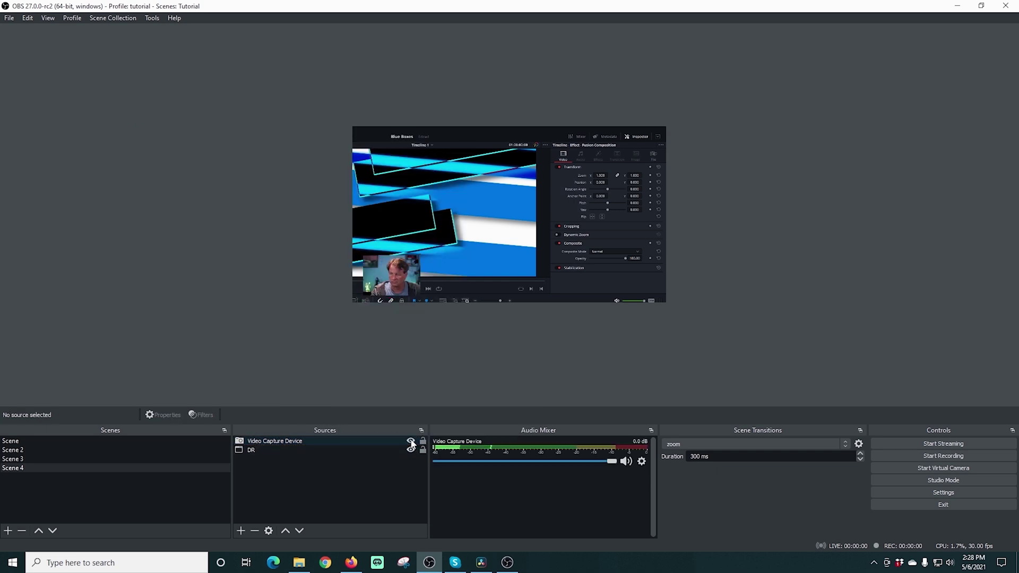
pyautogui.click(410, 441)
pyautogui.click(411, 442)
# Set the webcam's hide transition to Swipe with direction Left, previewing it before confirming
pyautogui.rightClick(389, 442)
pyautogui.moveTo(522, 399)
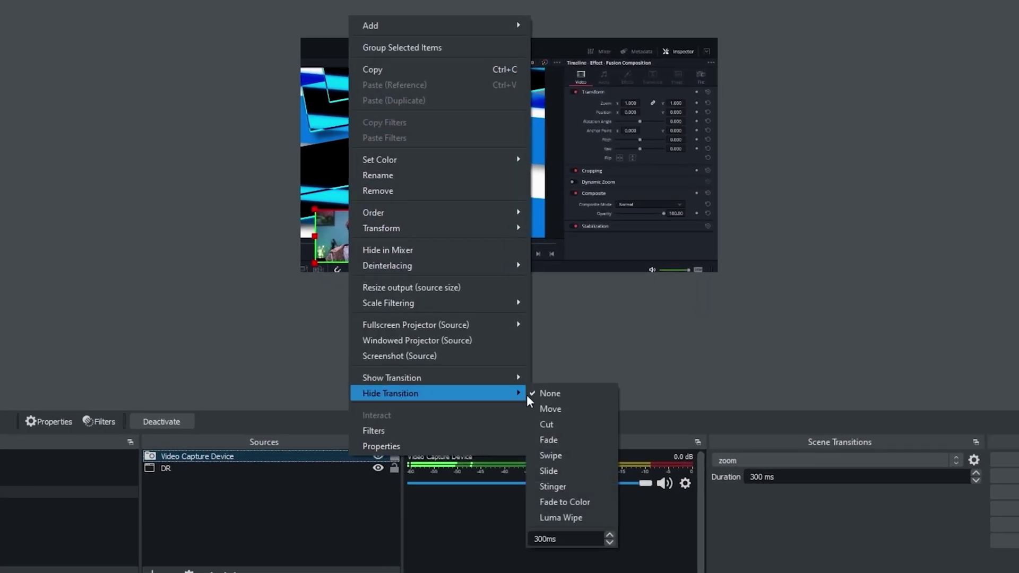
pyautogui.click(545, 456)
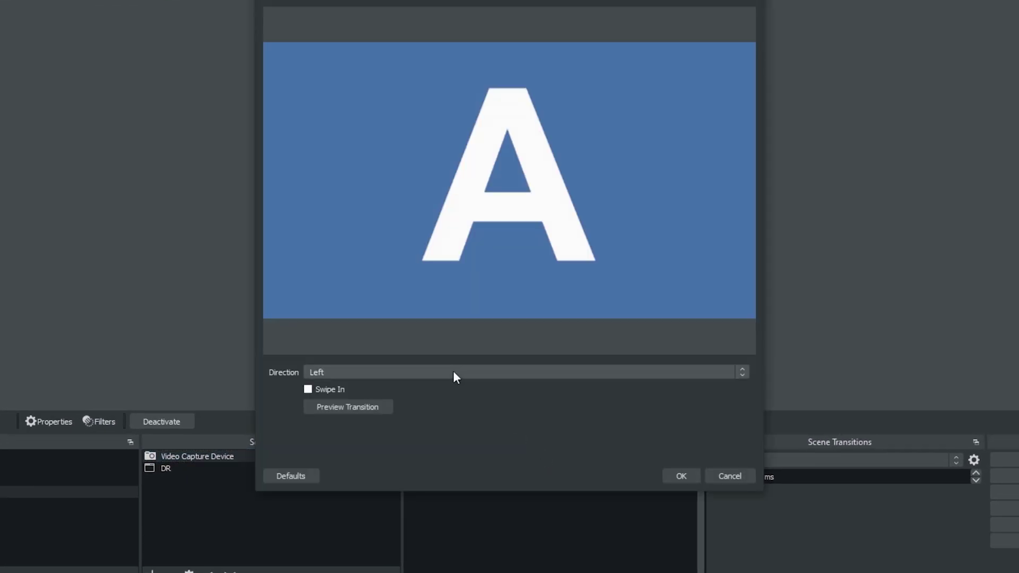
pyautogui.click(363, 407)
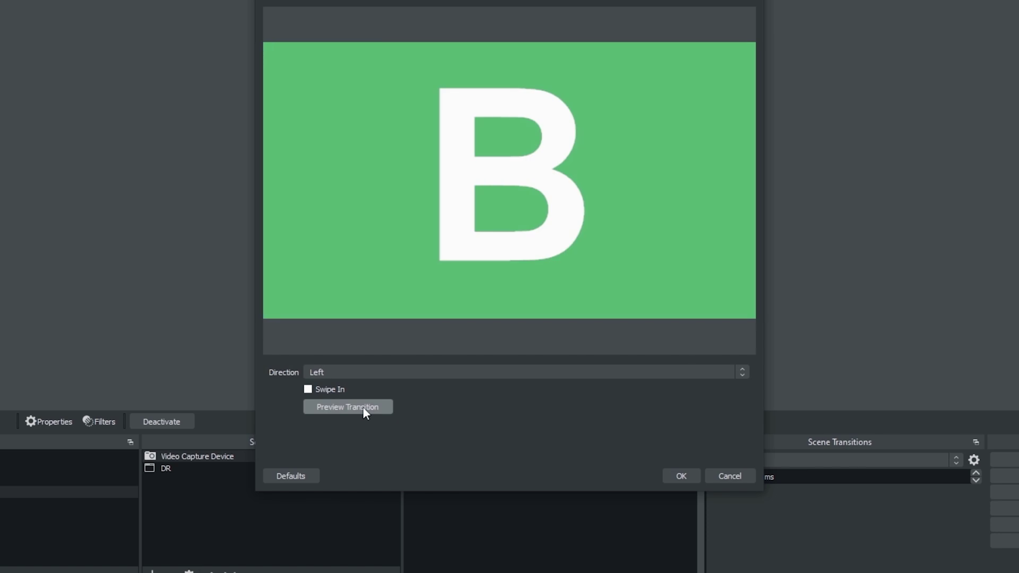
pyautogui.click(680, 475)
# Test the swipe out and in, nudge the inset slightly left, and leave the webcam hidden
pyautogui.click(377, 456)
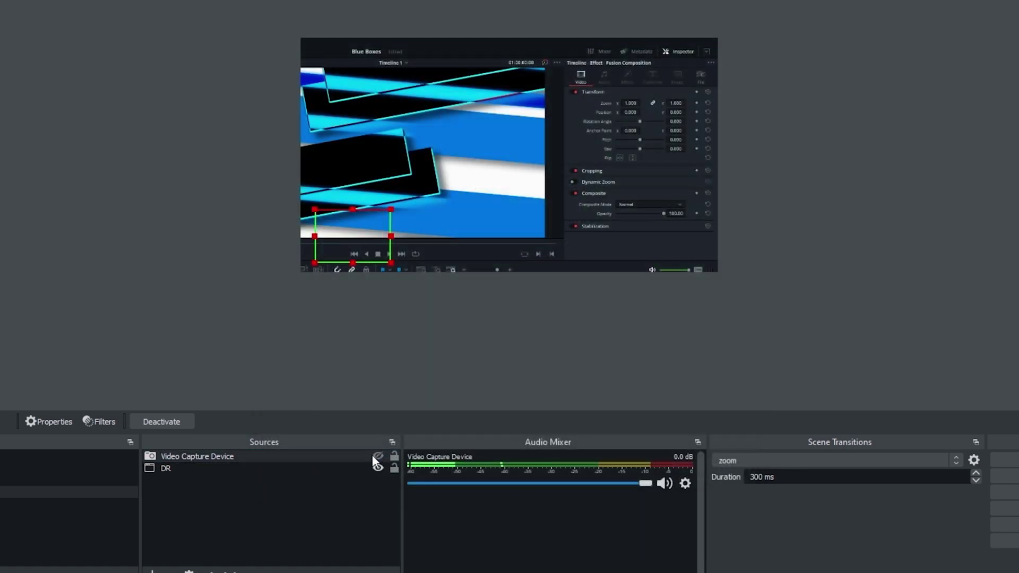
pyautogui.click(376, 456)
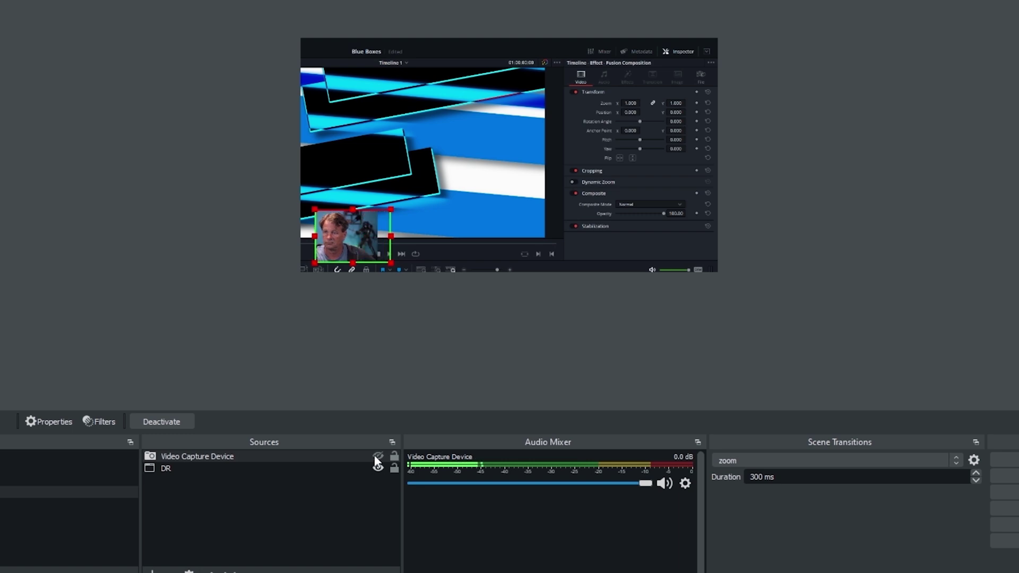
pyautogui.click(378, 457)
pyautogui.click(377, 456)
pyautogui.moveTo(369, 240); pyautogui.dragTo(354, 241)
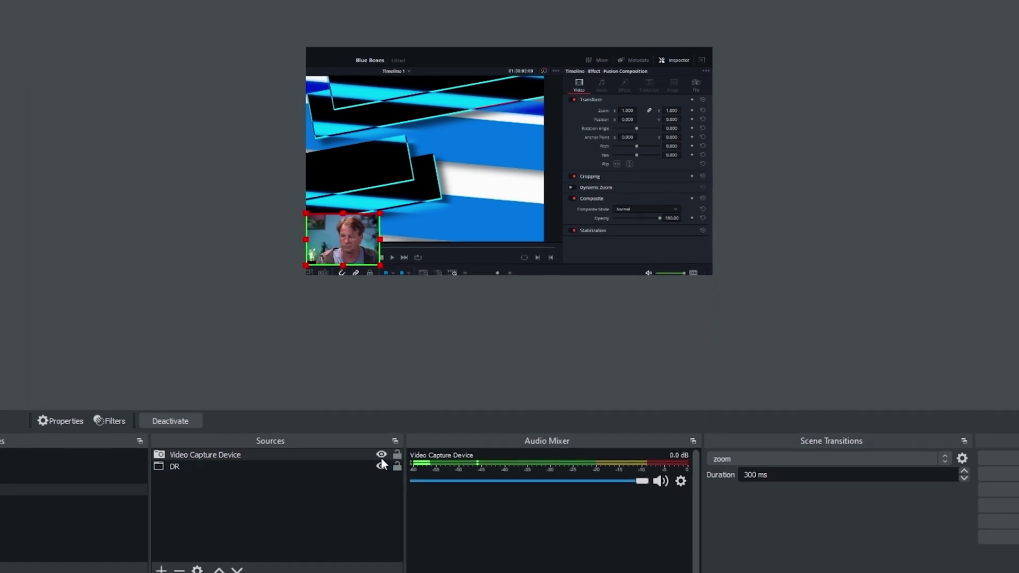
pyautogui.click(378, 457)
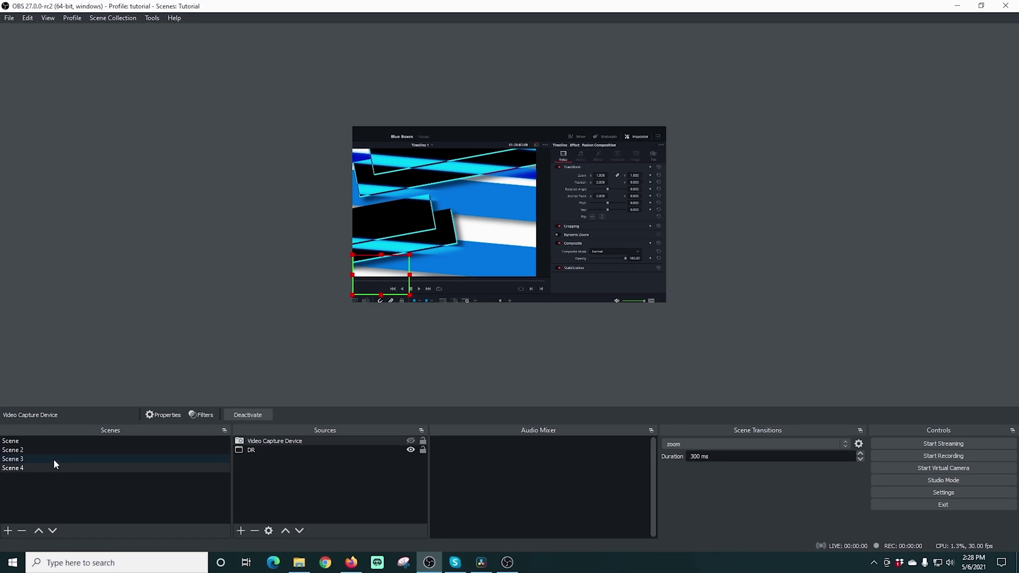
pyautogui.click(53, 459)
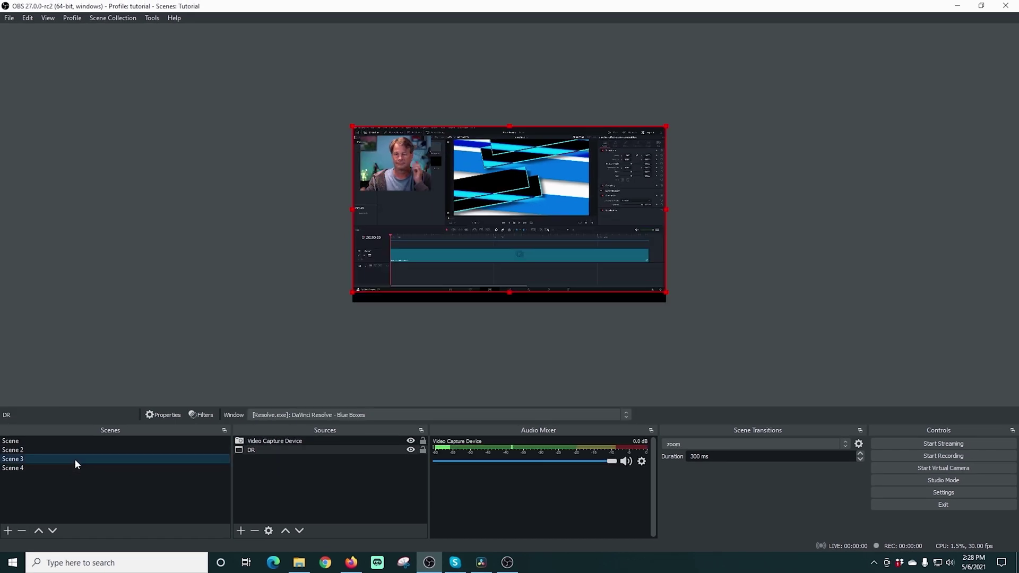
pyautogui.click(69, 466)
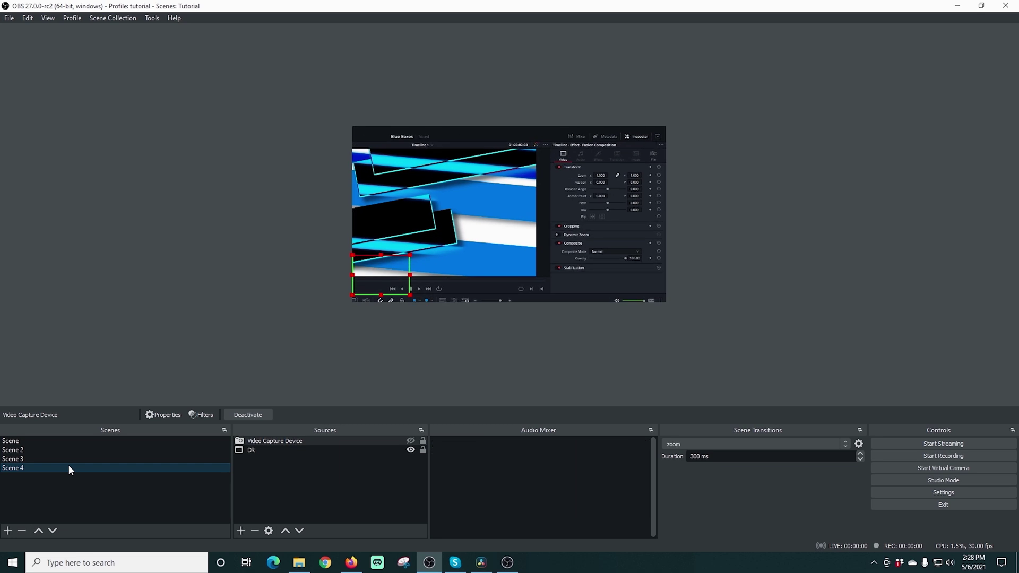
pyautogui.click(71, 458)
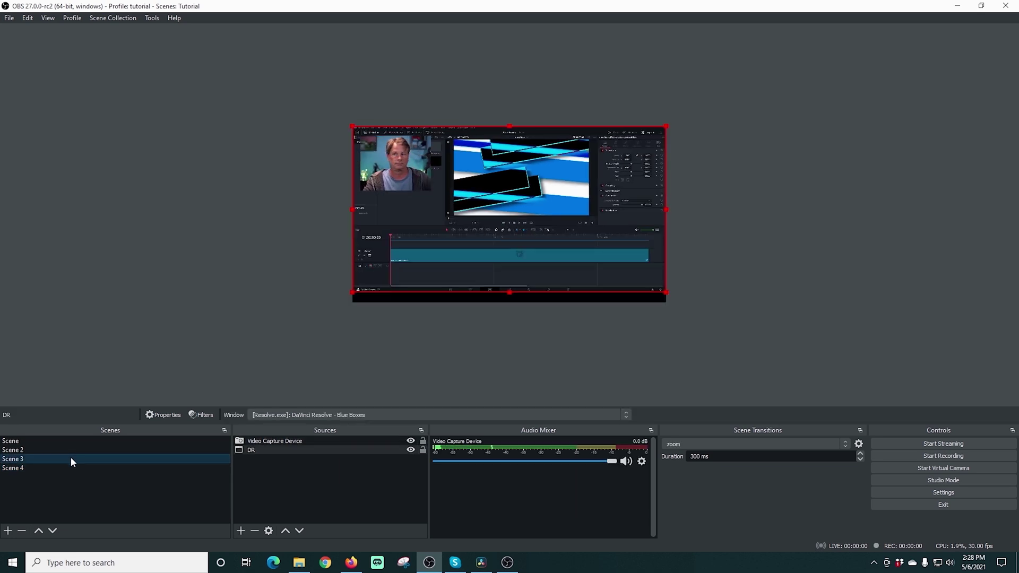
pyautogui.click(71, 466)
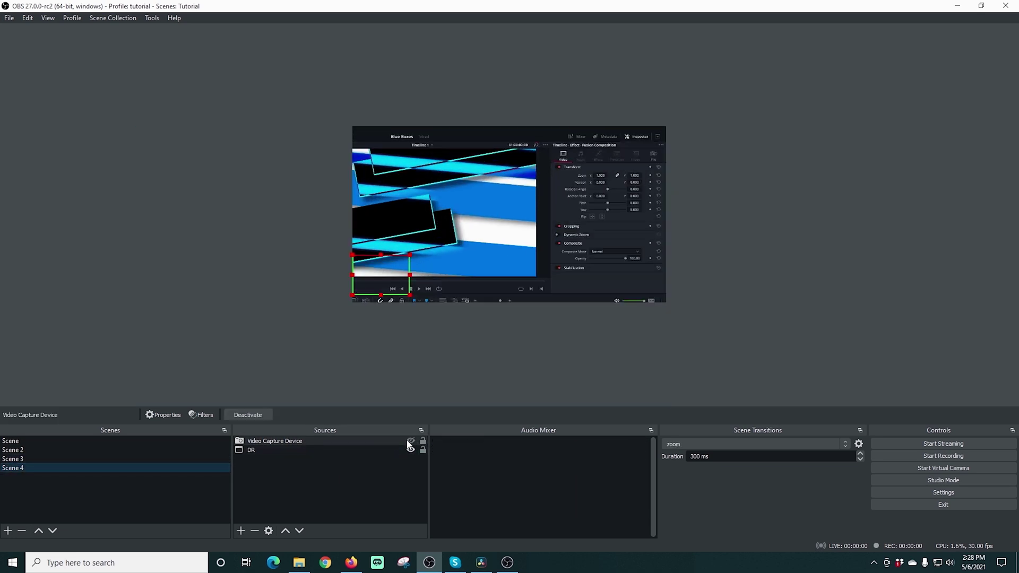
pyautogui.click(409, 441)
pyautogui.click(409, 441)
pyautogui.click(408, 441)
pyautogui.click(409, 442)
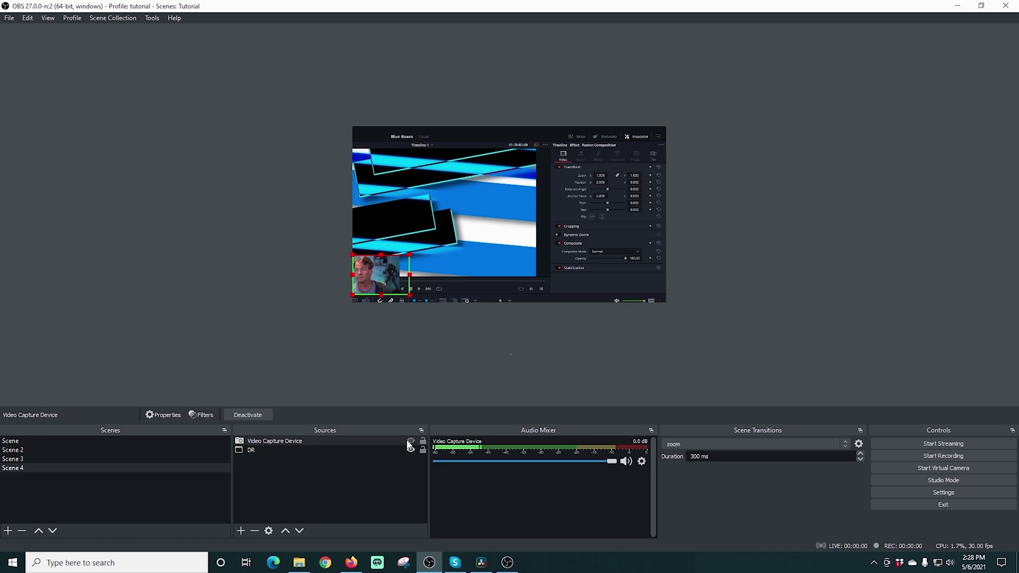
pyautogui.click(184, 460)
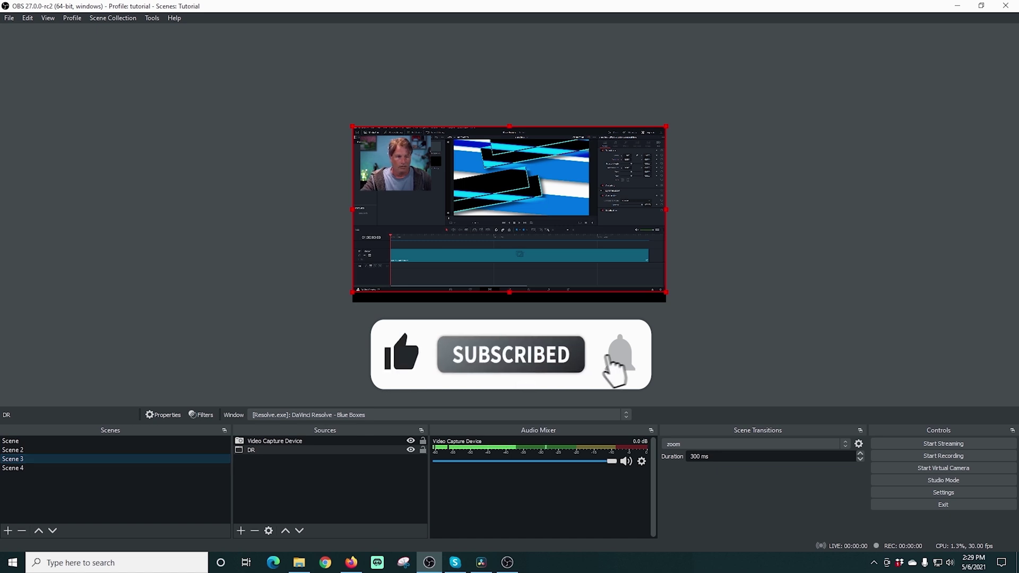
pyautogui.click(183, 460)
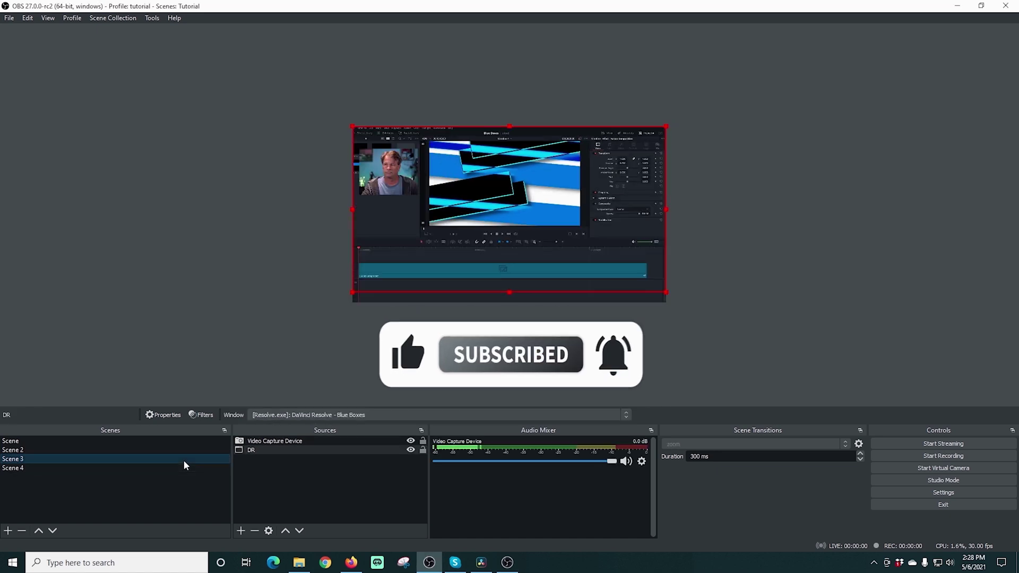
pyautogui.press('Down')
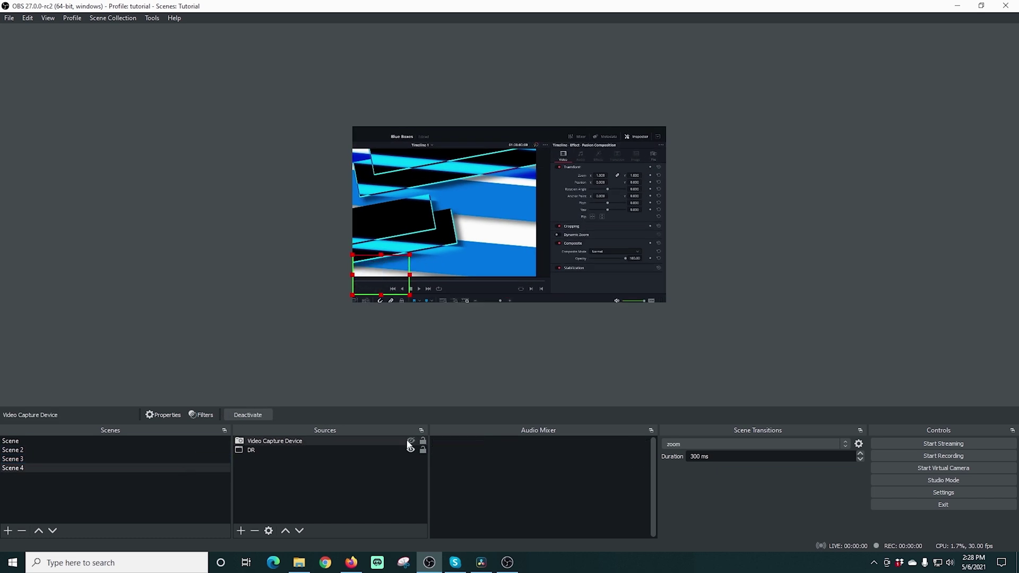